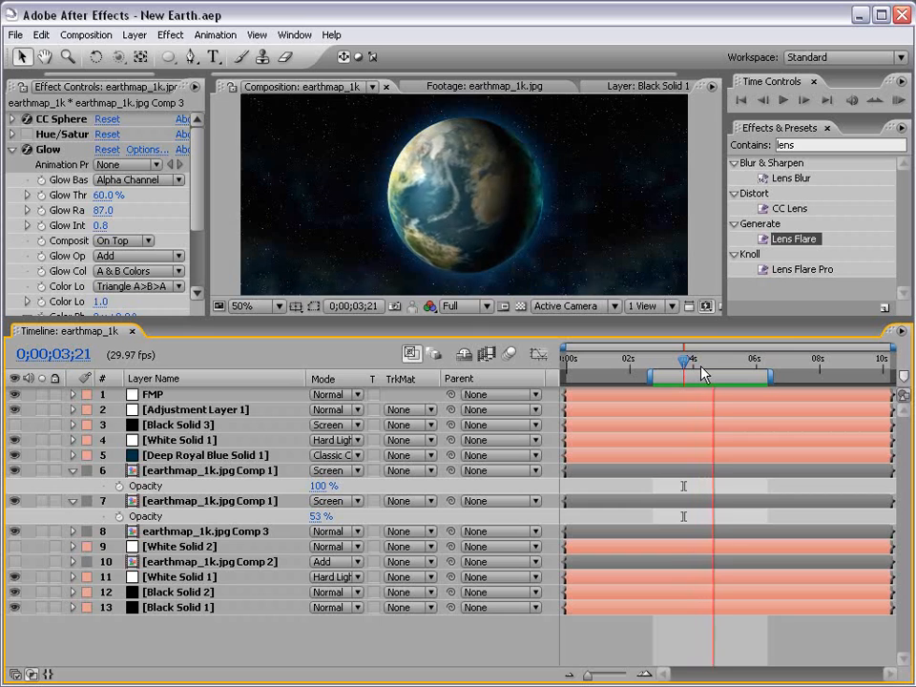
# Stop the preview, go to 0;00;03;20, enlarge the viewer area and inspect the rotating Earth up close
pyautogui.press('space')
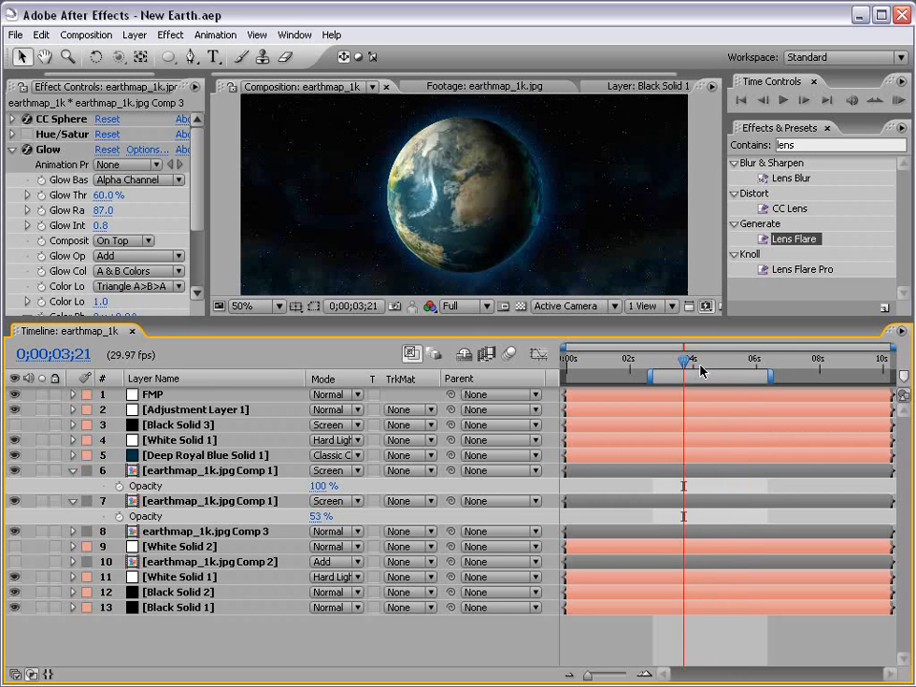
pyautogui.moveTo(683, 360)
pyautogui.mouseDown()
pyautogui.moveTo(660, 360)
pyautogui.moveTo(726, 366)
pyautogui.moveTo(682, 366)
pyautogui.mouseUp()
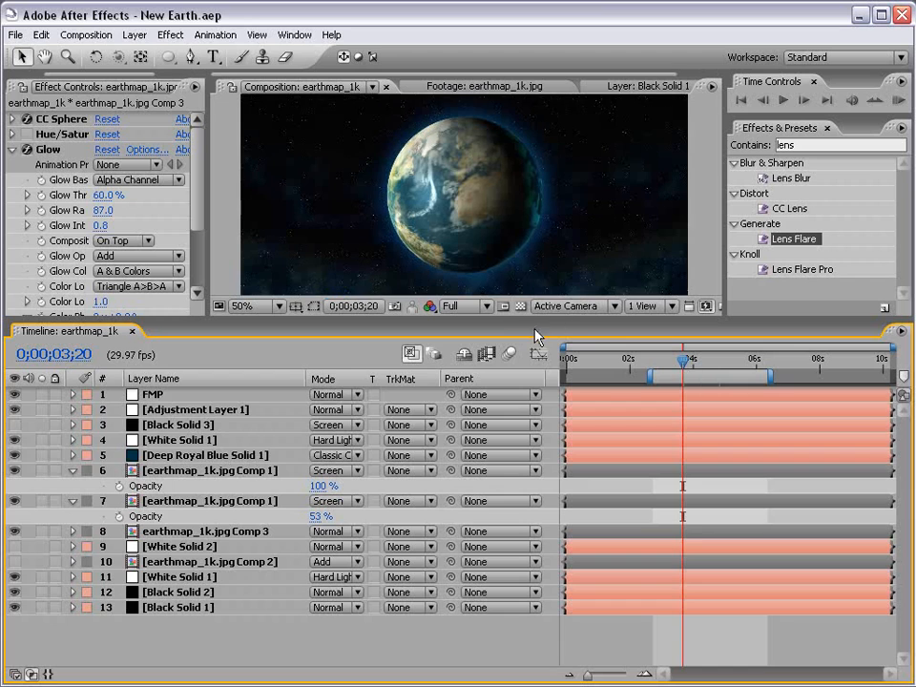
pyautogui.moveTo(534, 316); pyautogui.dragTo(535, 422)
pyautogui.scroll(1, 420, 290)
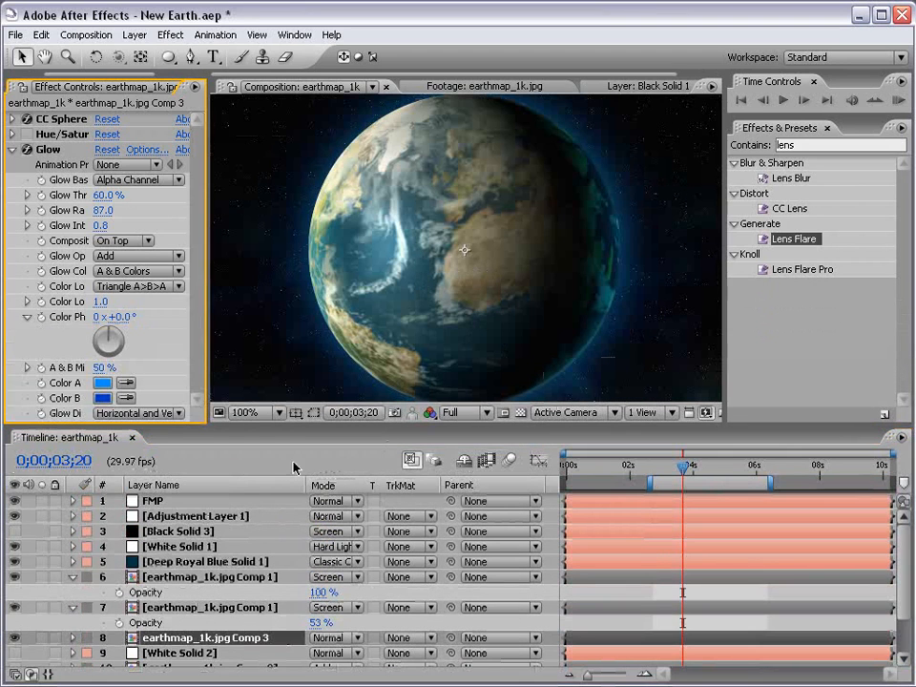
pyautogui.scroll(-1, 347, 359)
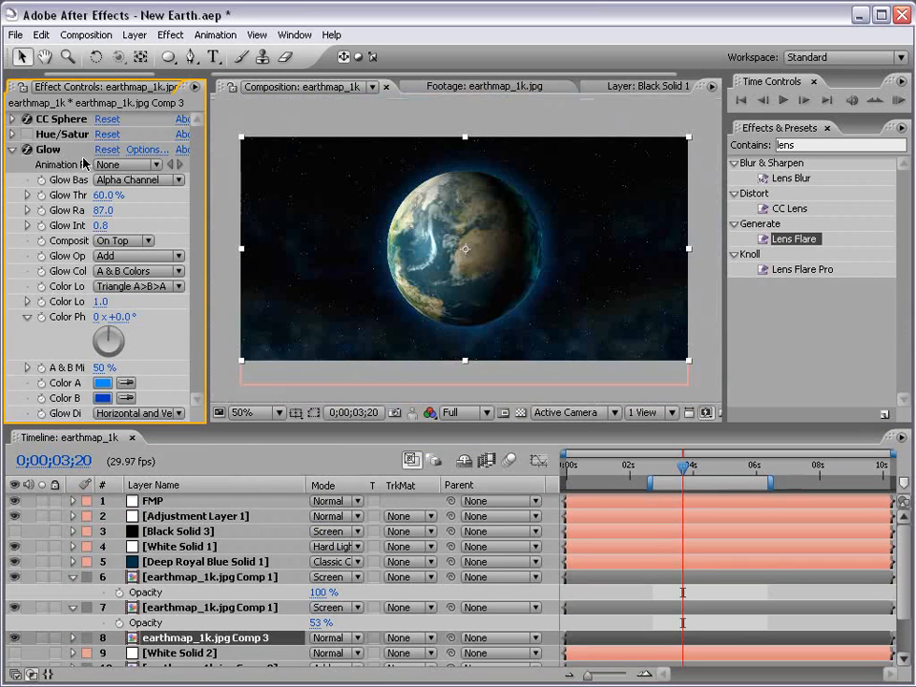
# Set the CC Sphere rotation on the earthmap_1k.jpg Comp 3 layer to 54.0° for X and 55.9° for Y
pyautogui.click(12, 119)
pyautogui.moveTo(122, 216); pyautogui.dragTo(164, 217)
pyautogui.moveTo(120, 165); pyautogui.dragTo(176, 153)
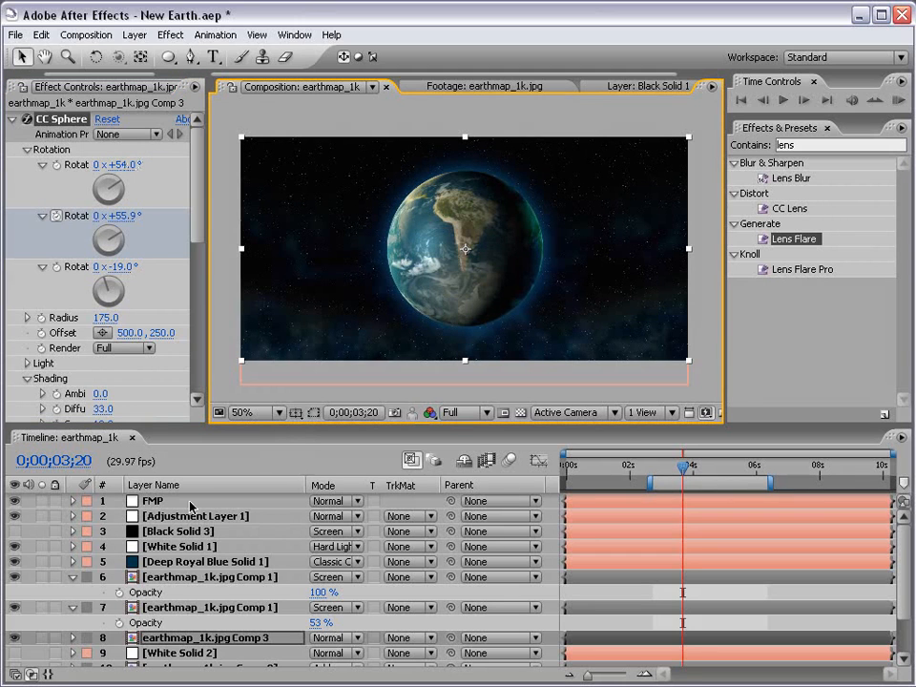
# Show the Black Solid 3 flare layer and enable Hue/Saturation on the earthmap_1k.jpg Comp 3 layer
pyautogui.click(15, 530)
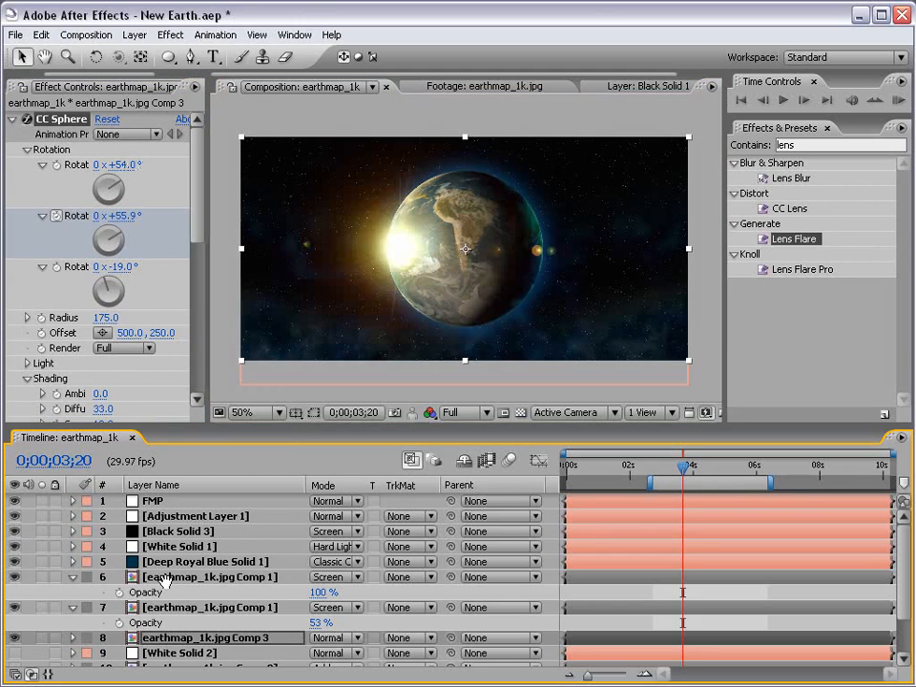
pyautogui.scroll(-1, 124, 448)
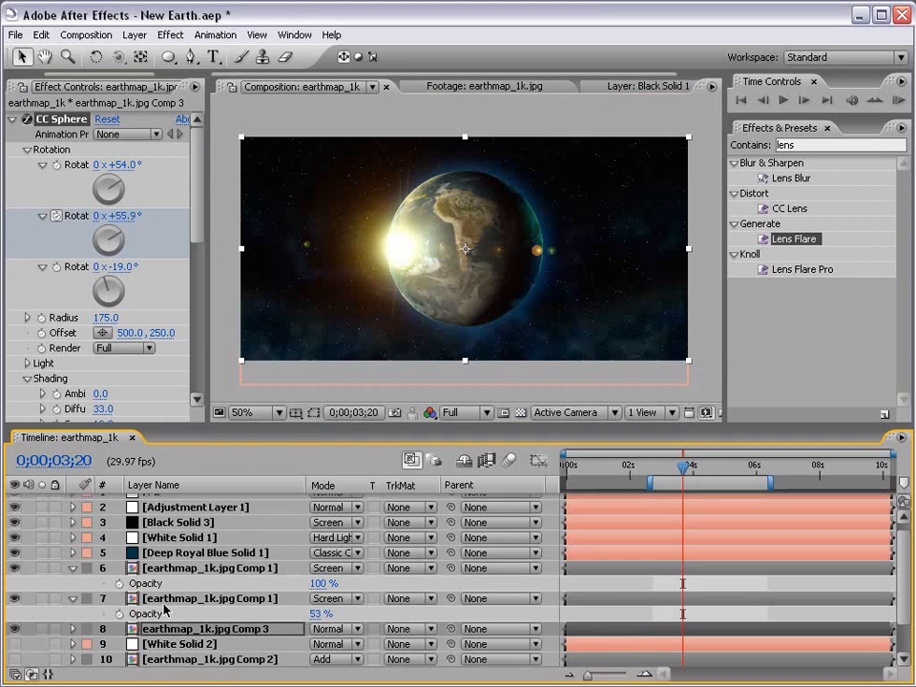
pyautogui.click(11, 122)
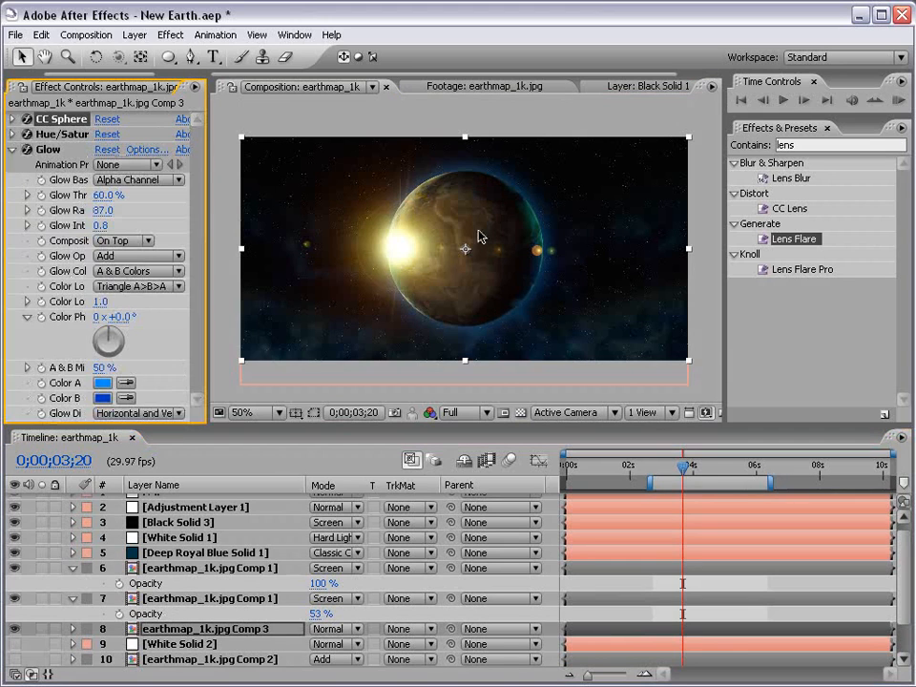
# At 0;00;05;09, disable Hue/Saturation on the earthmap_1k.jpg Comp 3 layer and preview the composition
pyautogui.moveTo(684, 467); pyautogui.dragTo(733, 473)
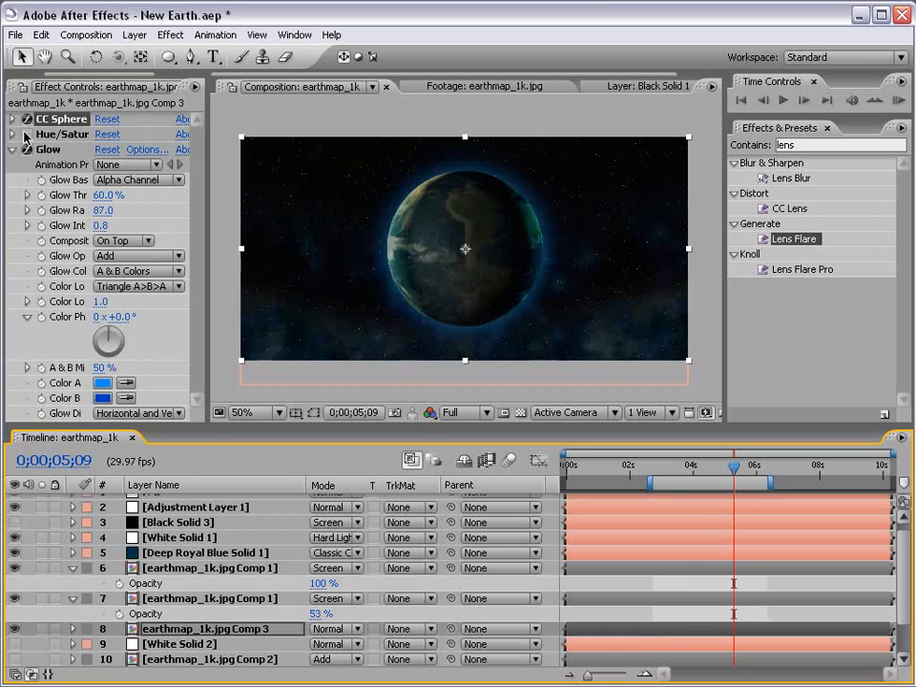
pyautogui.click(26, 135)
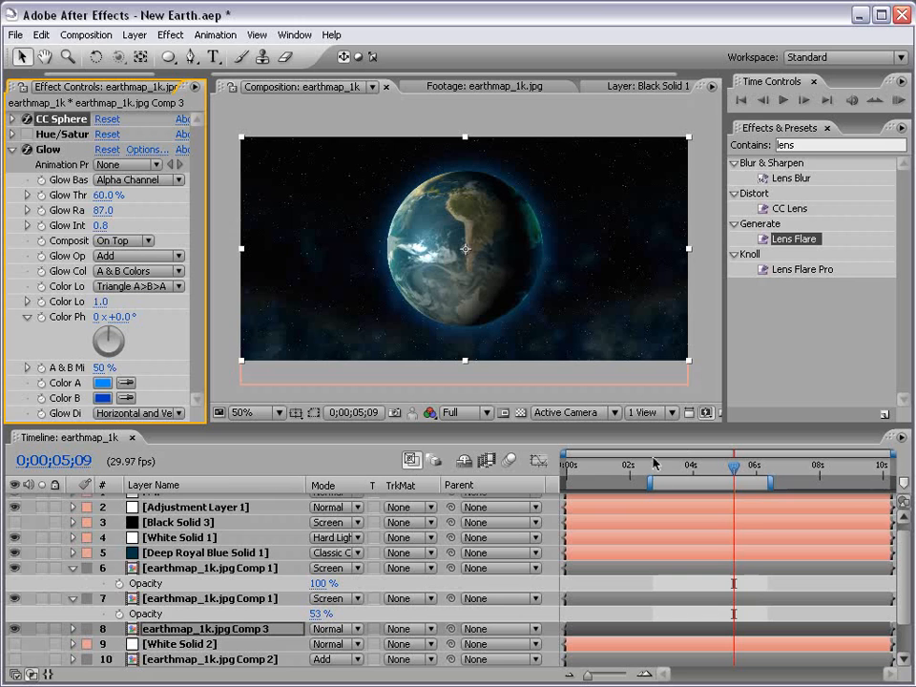
pyautogui.press('KP_0')
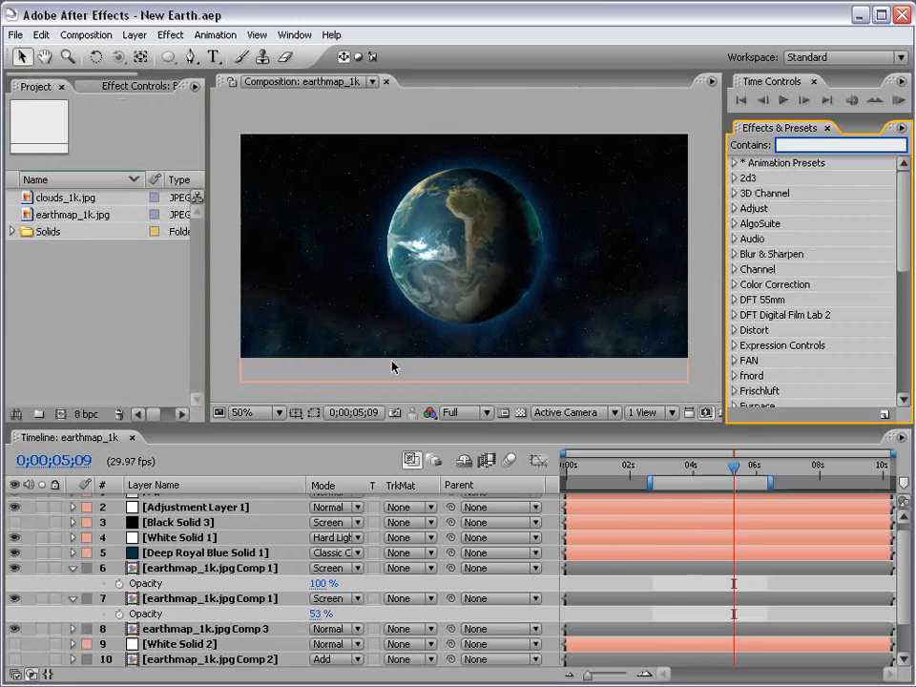
# Open the clouds_1k.jpg and earthmap_1k.jpg source footage and examine the Earth map at full-window size
pyautogui.click(60, 281)
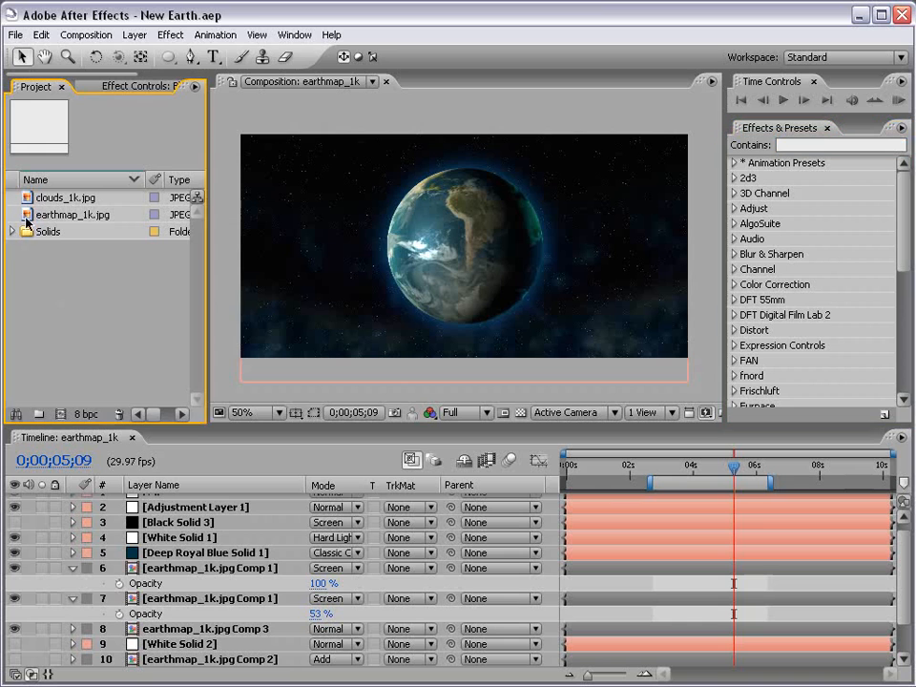
pyautogui.doubleClick(29, 199)
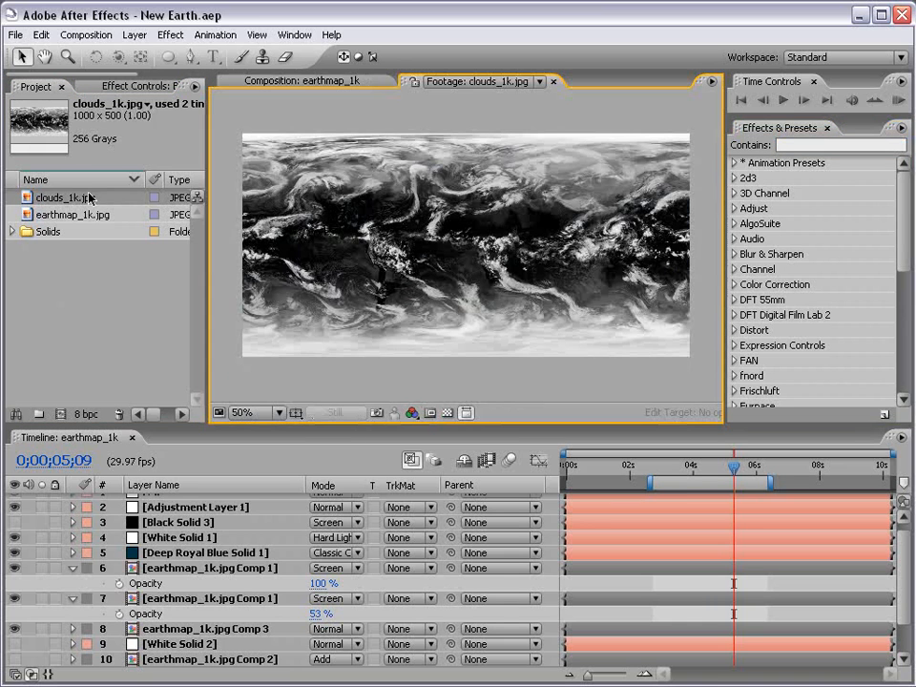
pyautogui.doubleClick(23, 215)
pyautogui.press('`')
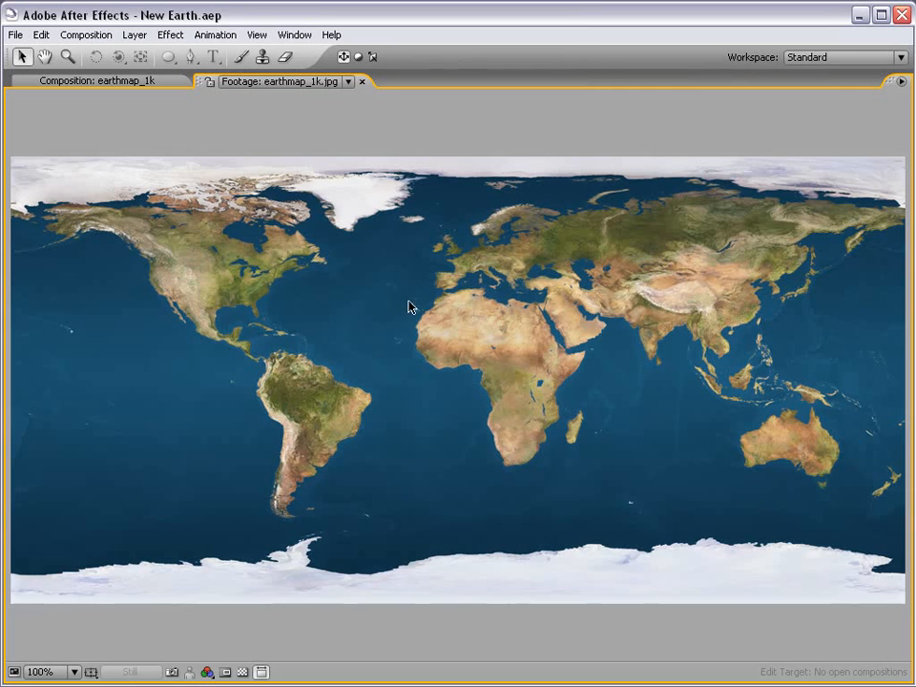
pyautogui.press('`')
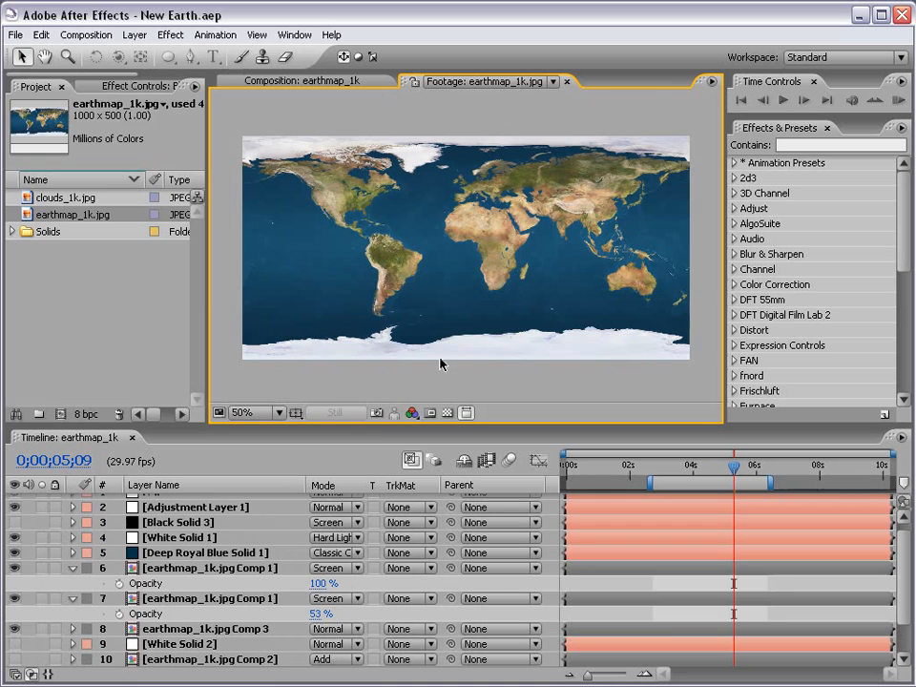
# Create a composition from the earthmap_1k.jpg footage and review its composition settings, accepting them as they are
pyautogui.click(61, 214)
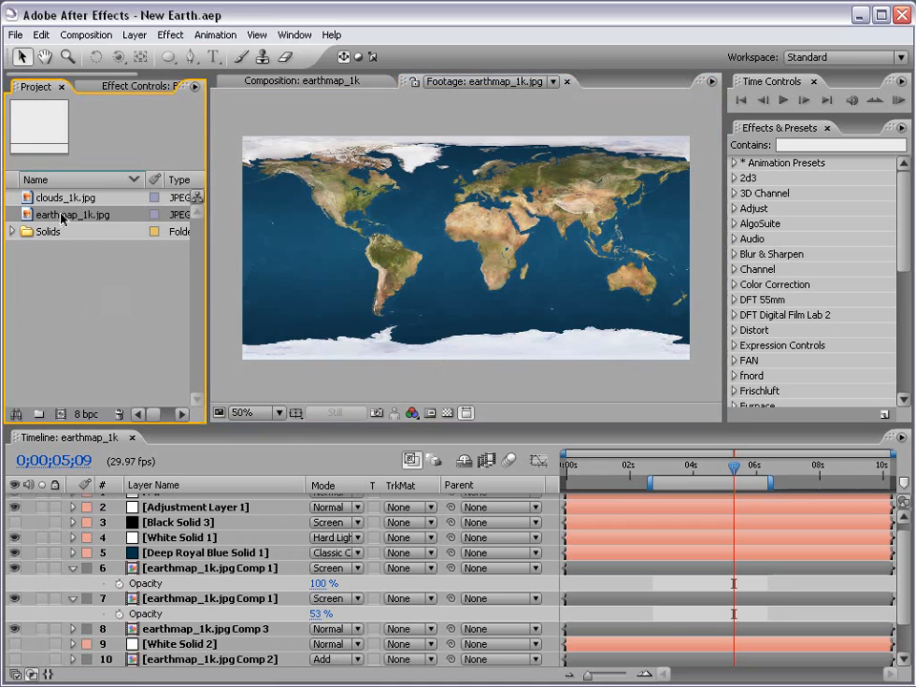
pyautogui.moveTo(61, 419); pyautogui.dragTo(60, 415)
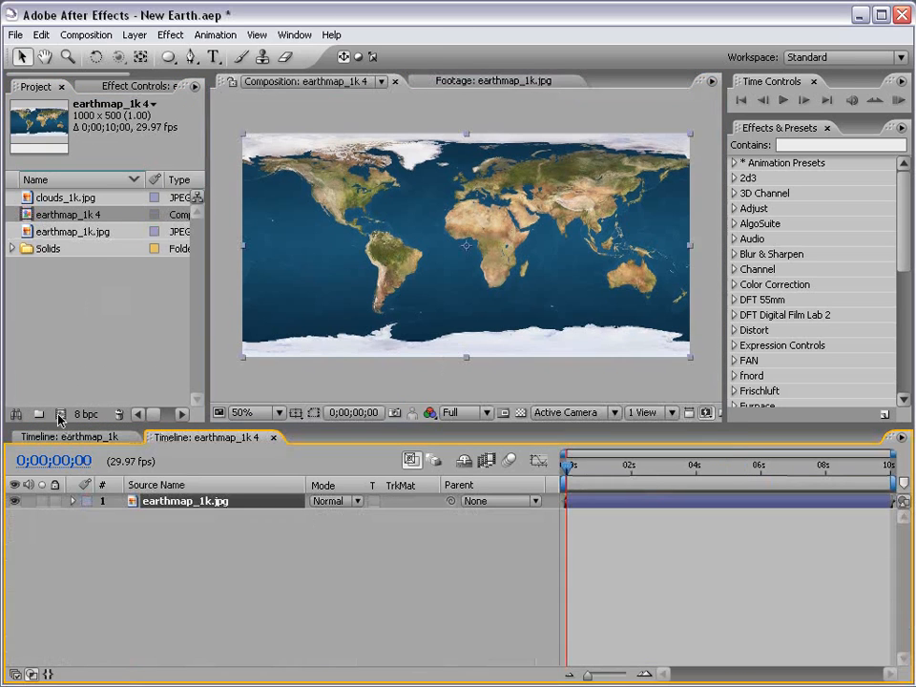
pyautogui.click(87, 35)
pyautogui.click(61, 77)
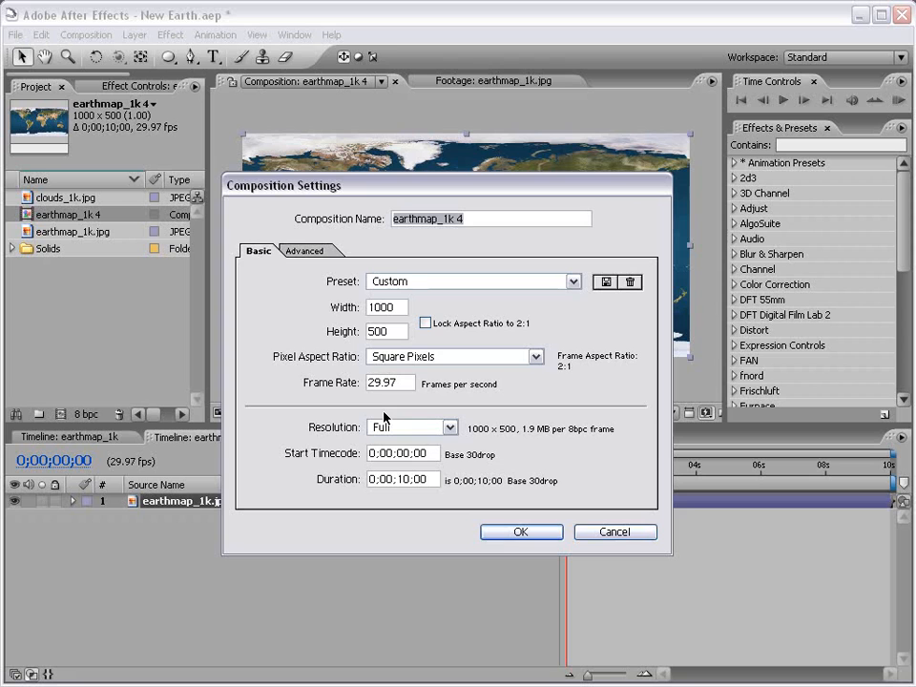
pyautogui.click(522, 534)
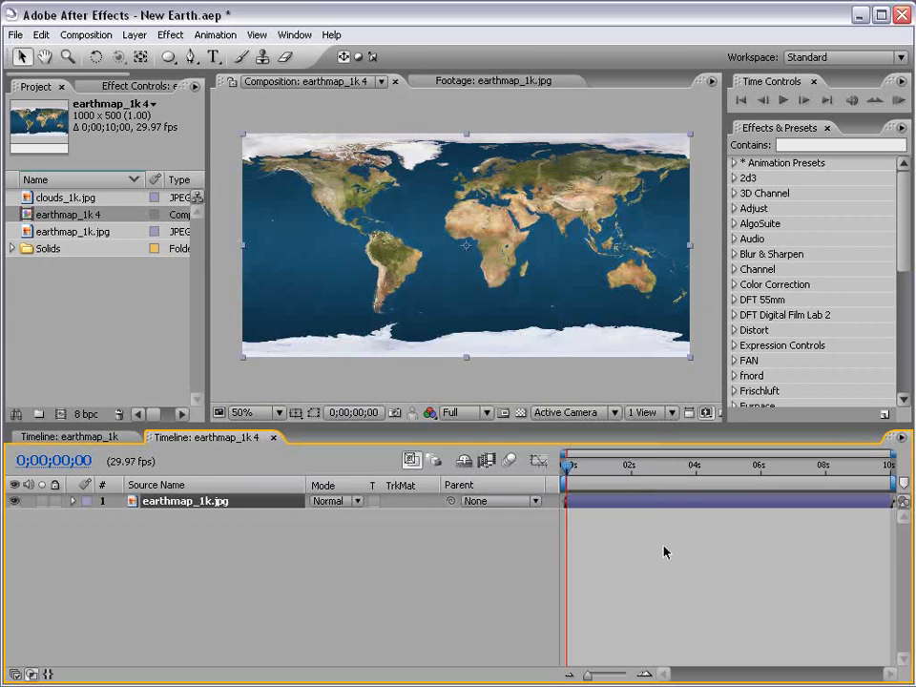
pyautogui.click(457, 281)
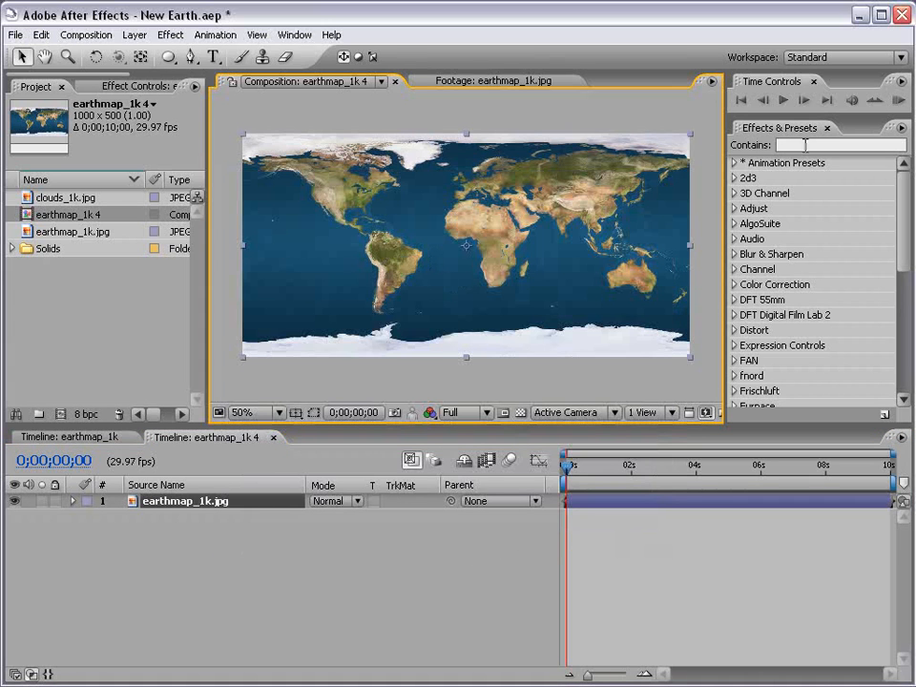
# Find the CC Sphere effect with the search "cc spher" and apply it to the earthmap_1k.jpg layer
pyautogui.click(804, 145)
pyautogui.write('cc')
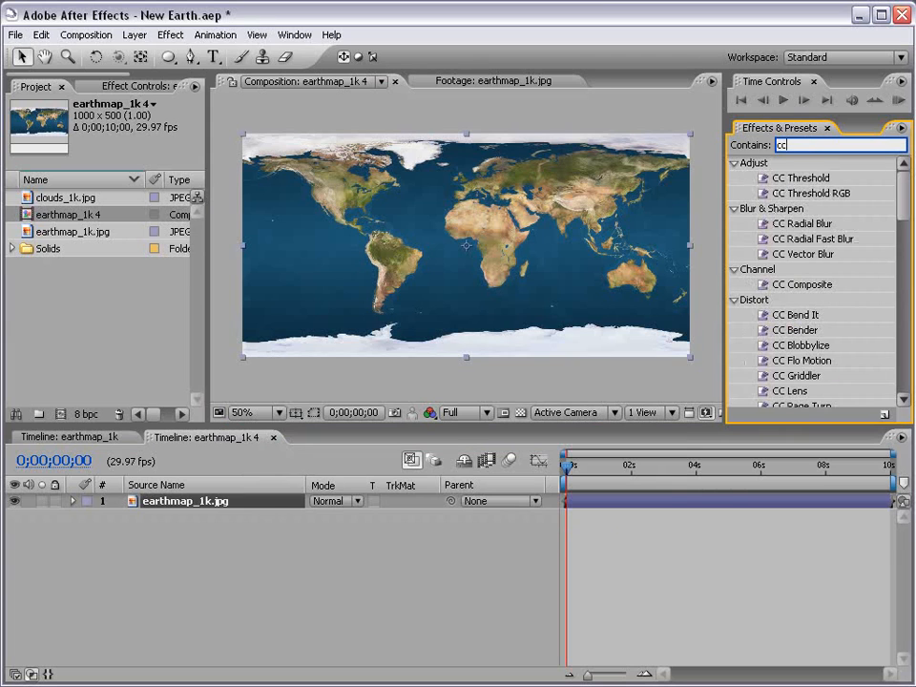
pyautogui.write(' spher')
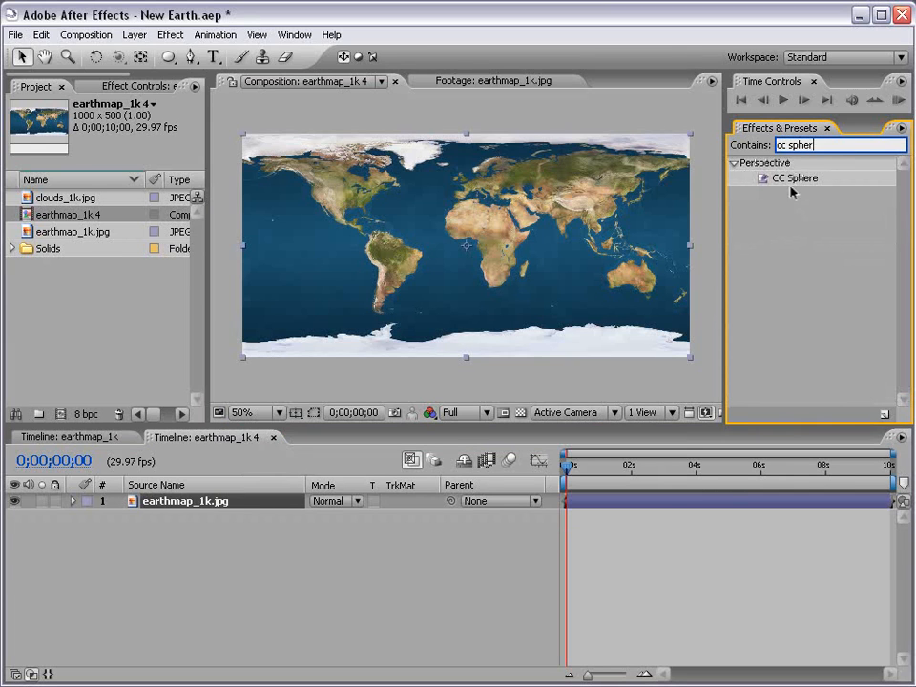
pyautogui.moveTo(795, 178); pyautogui.dragTo(420, 257)
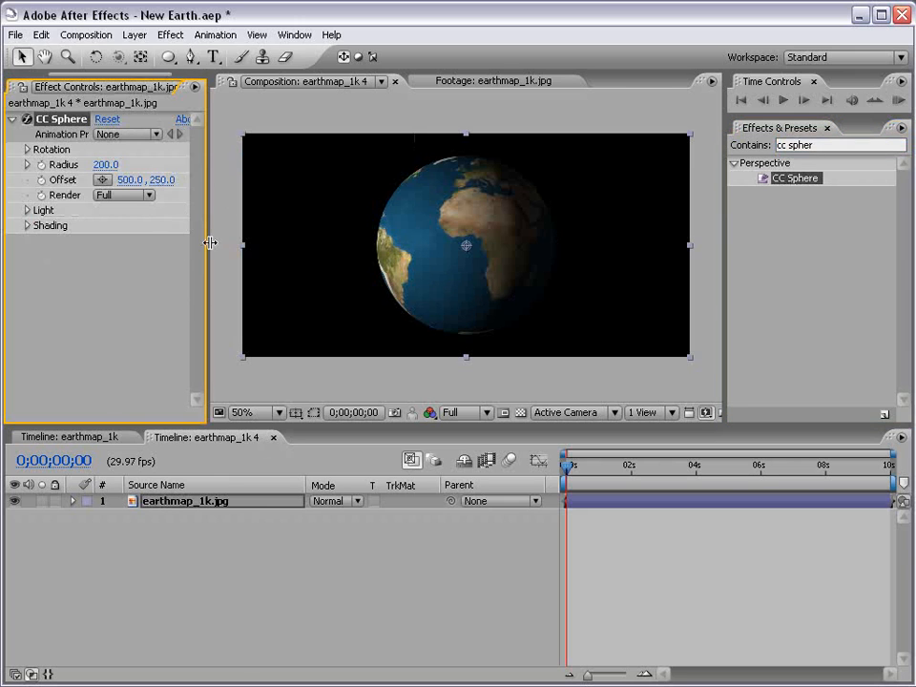
# Widen the effect settings area, try turning the sphere's Y rotation to -11.0°, and undo the rotation changes
pyautogui.moveTo(210, 242); pyautogui.dragTo(244, 242)
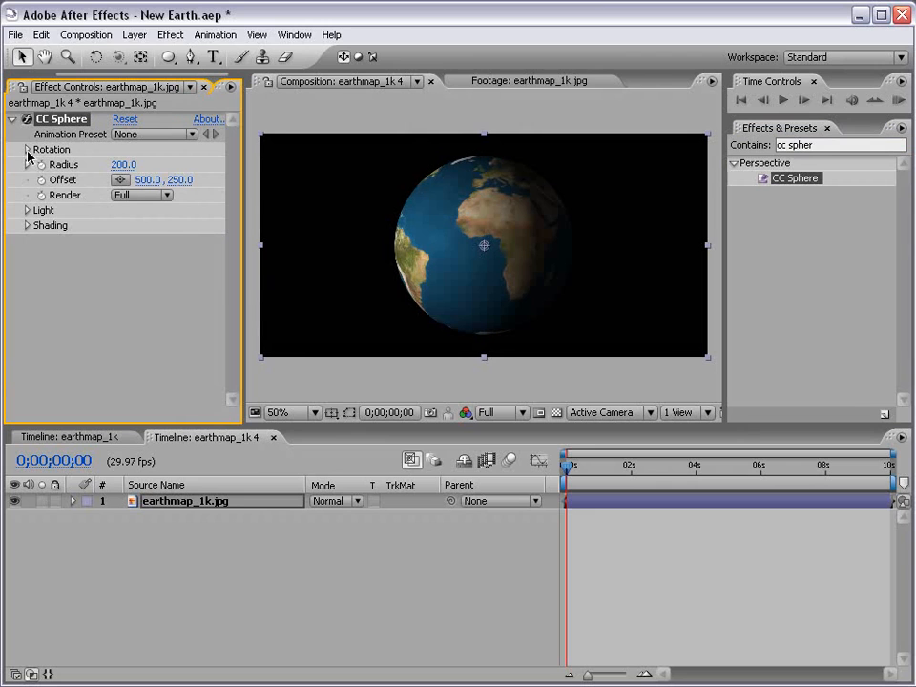
pyautogui.click(27, 149)
pyautogui.moveTo(143, 215)
pyautogui.mouseDown()
pyautogui.moveTo(159, 213)
pyautogui.moveTo(164, 225)
pyautogui.moveTo(130, 219)
pyautogui.mouseUp()
pyautogui.moveTo(146, 168)
pyautogui.mouseDown()
pyautogui.moveTo(177, 163)
pyautogui.moveTo(146, 167)
pyautogui.mouseUp()
pyautogui.hotkey('ctrl', 'z')
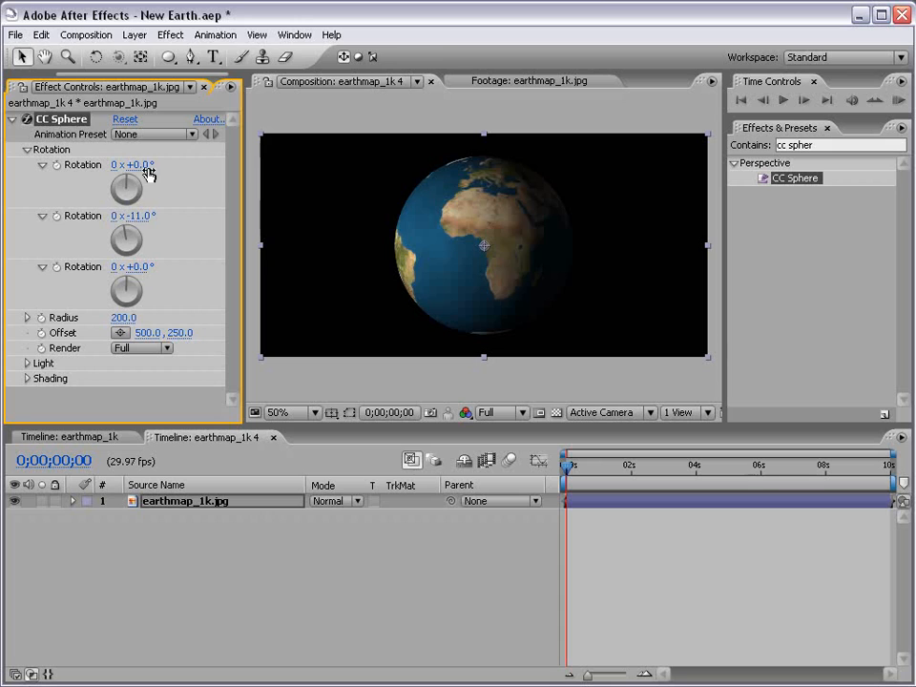
pyautogui.hotkey('ctrl', 'z')
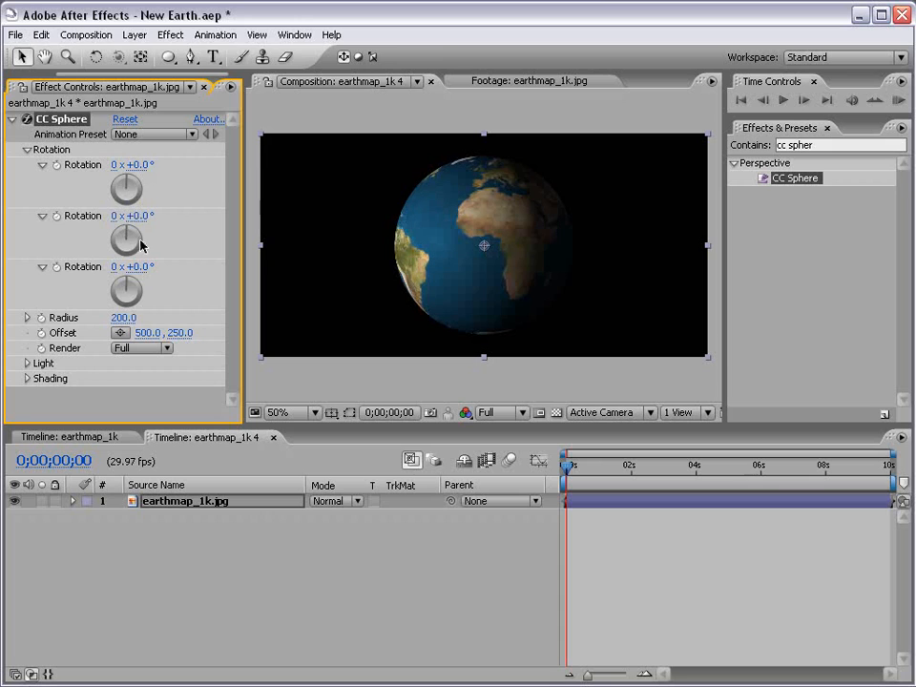
# Add a white solid at composition size, 1000 x 500 pixels, above the earthmap_1k.jpg layer
pyautogui.click(605, 544)
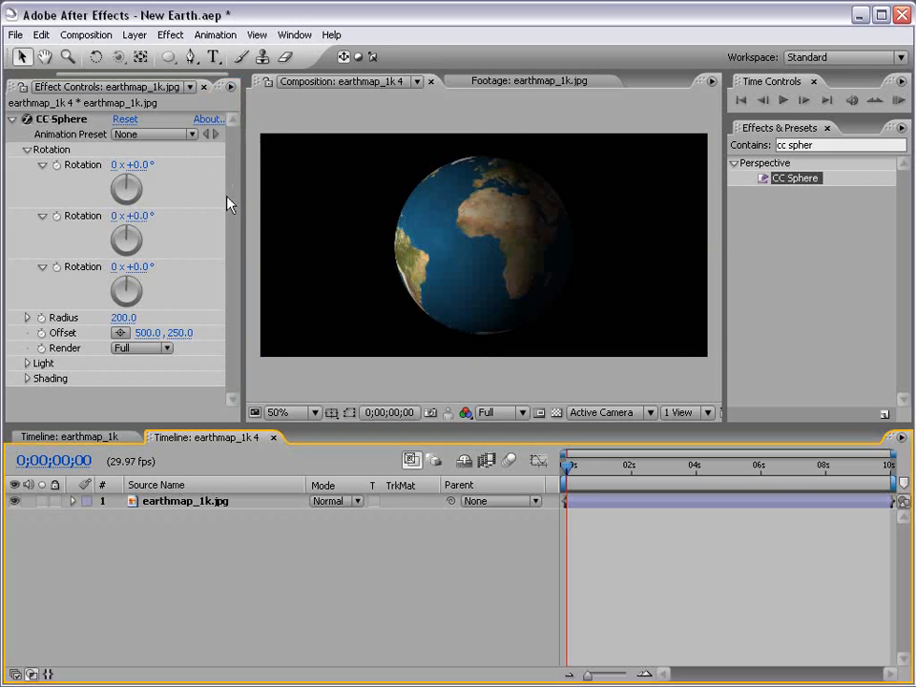
pyautogui.click(137, 34)
pyautogui.moveTo(153, 56)
pyautogui.click(393, 69)
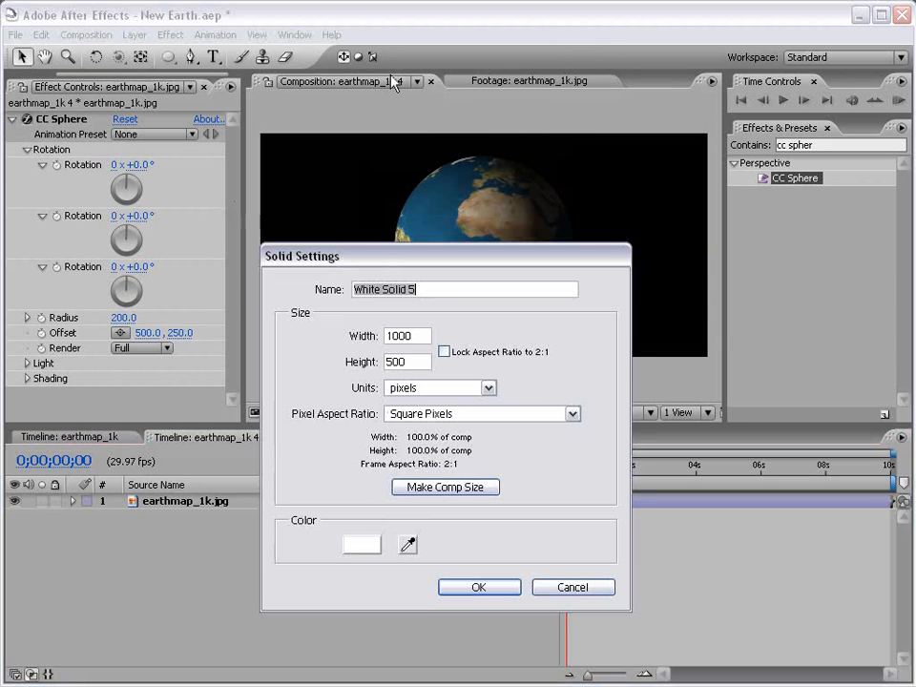
pyautogui.click(435, 489)
pyautogui.click(476, 588)
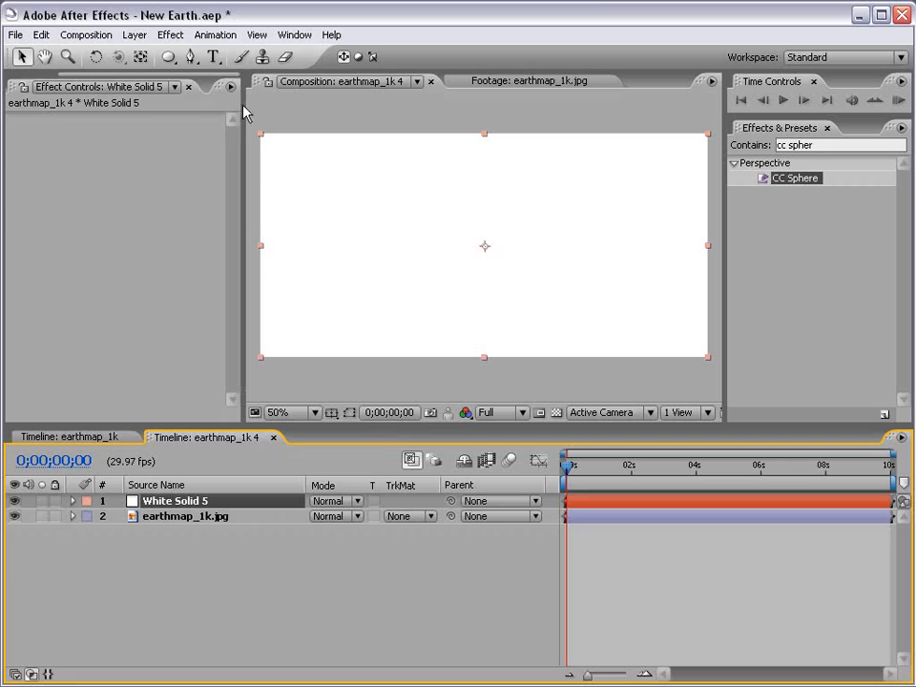
# Apply the Fractal Noise effect to the new white solid
pyautogui.click(173, 34)
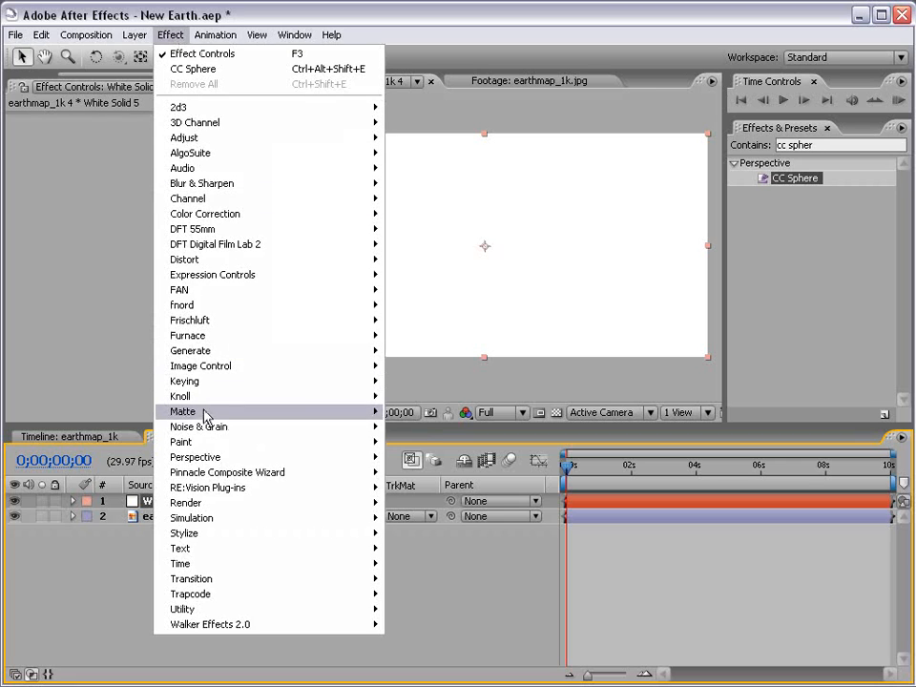
pyautogui.moveTo(215, 427)
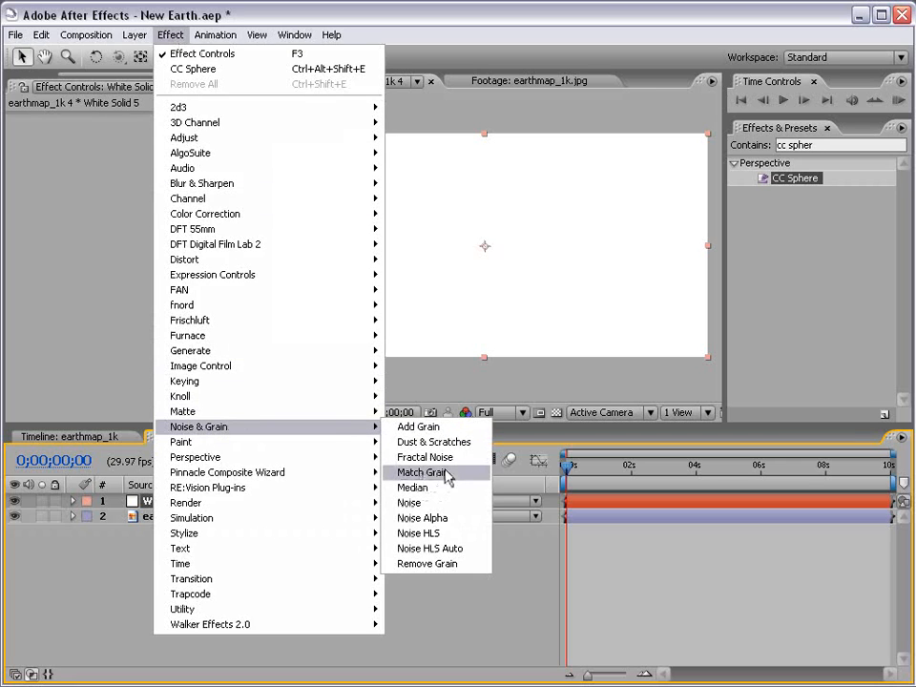
pyautogui.click(482, 458)
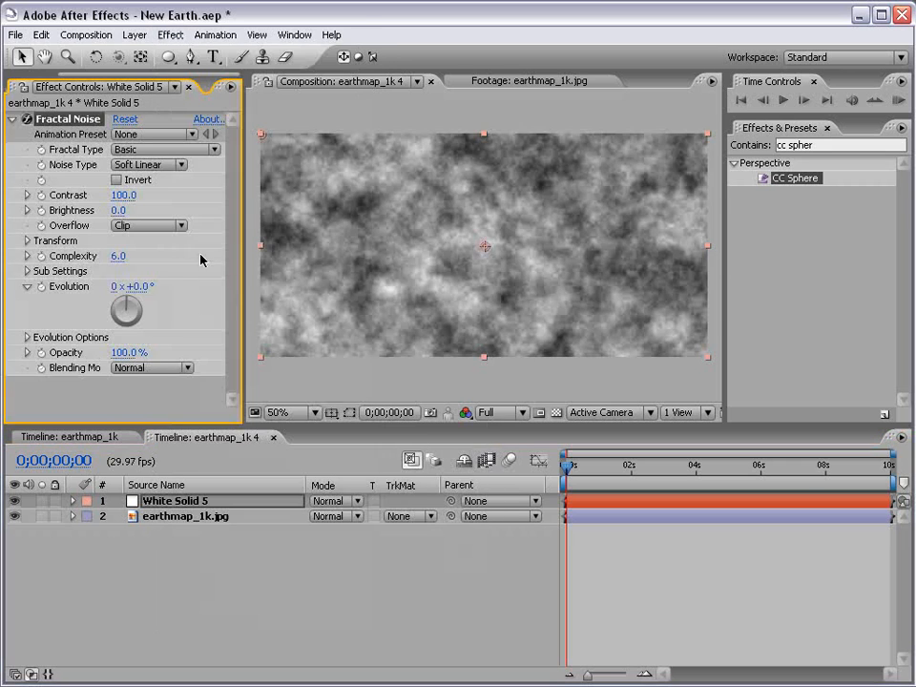
# Set the Fractal Noise transform scale on the white solid to 3 with uniform scaling
pyautogui.click(27, 241)
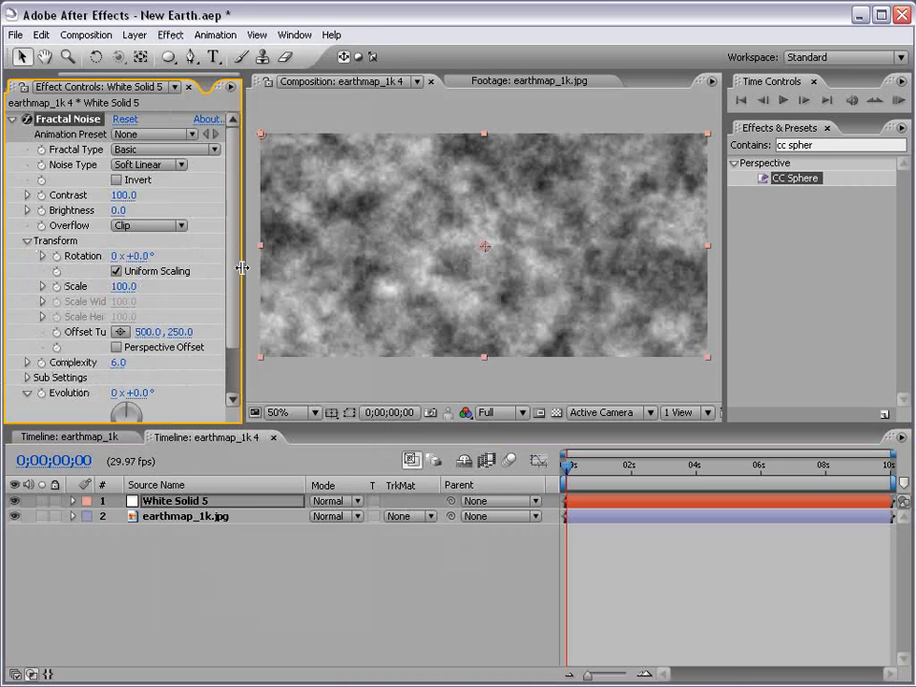
pyautogui.moveTo(243, 268); pyautogui.dragTo(311, 268)
pyautogui.click(154, 282)
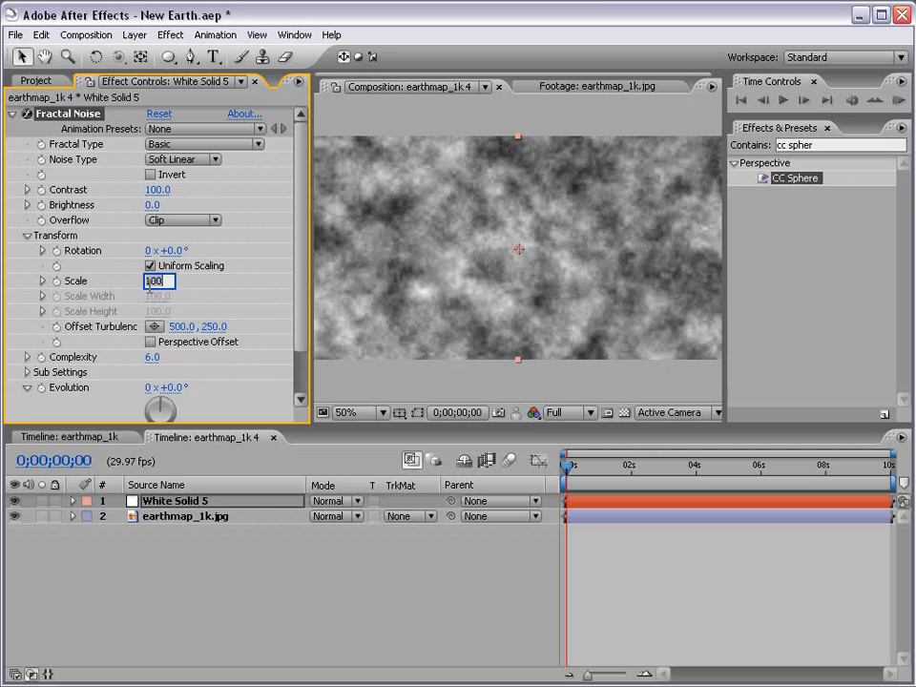
pyautogui.write('3')
pyautogui.press('Return')
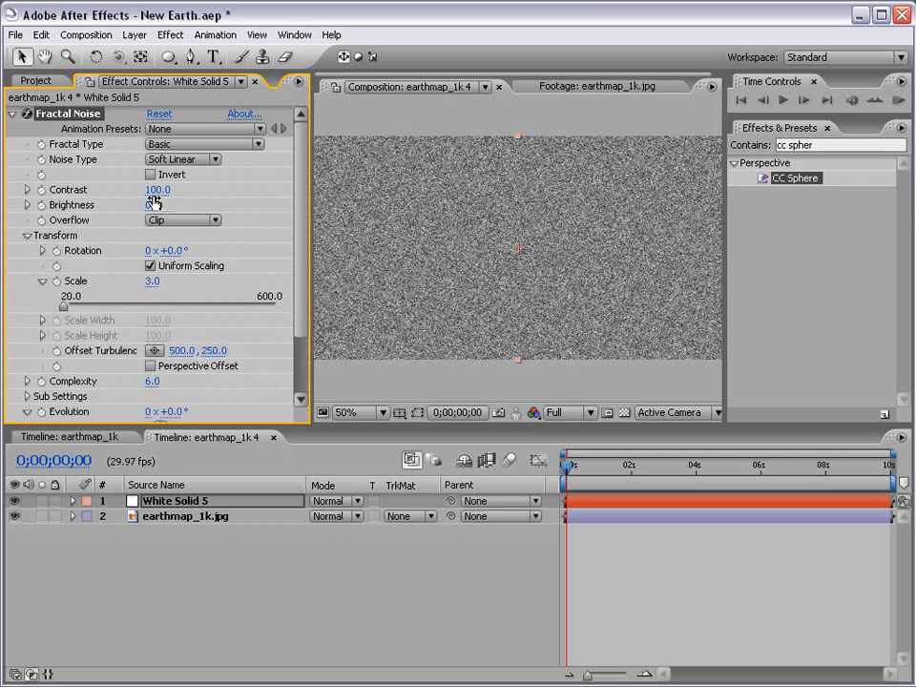
# Set the white solid's Fractal Noise contrast to 397 and brightness to -171, checking the result in an enlarged composition view
pyautogui.moveTo(154, 189); pyautogui.dragTo(285, 188)
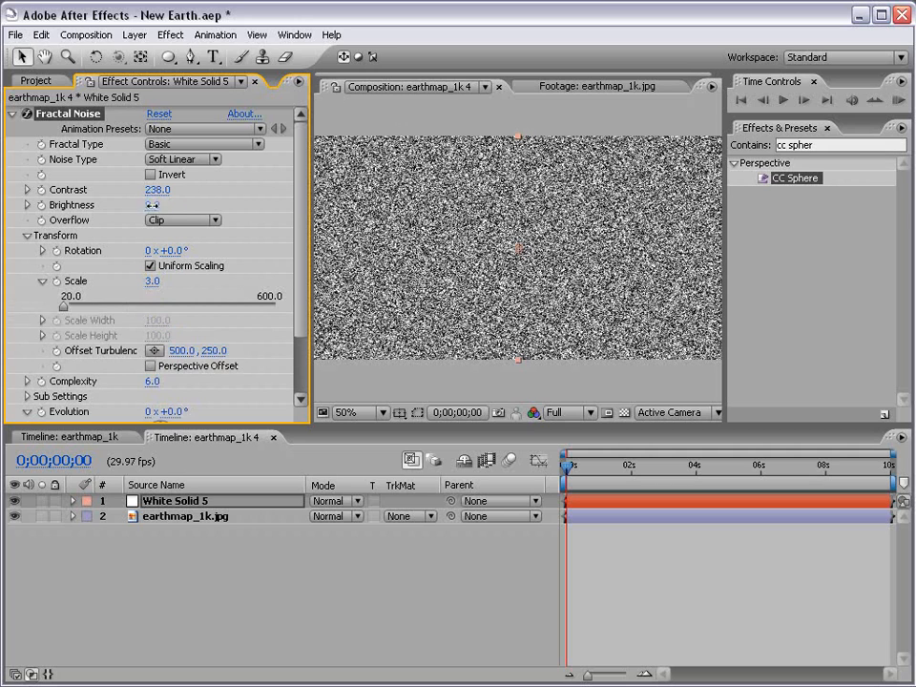
pyautogui.moveTo(152, 204); pyautogui.dragTo(47, 207)
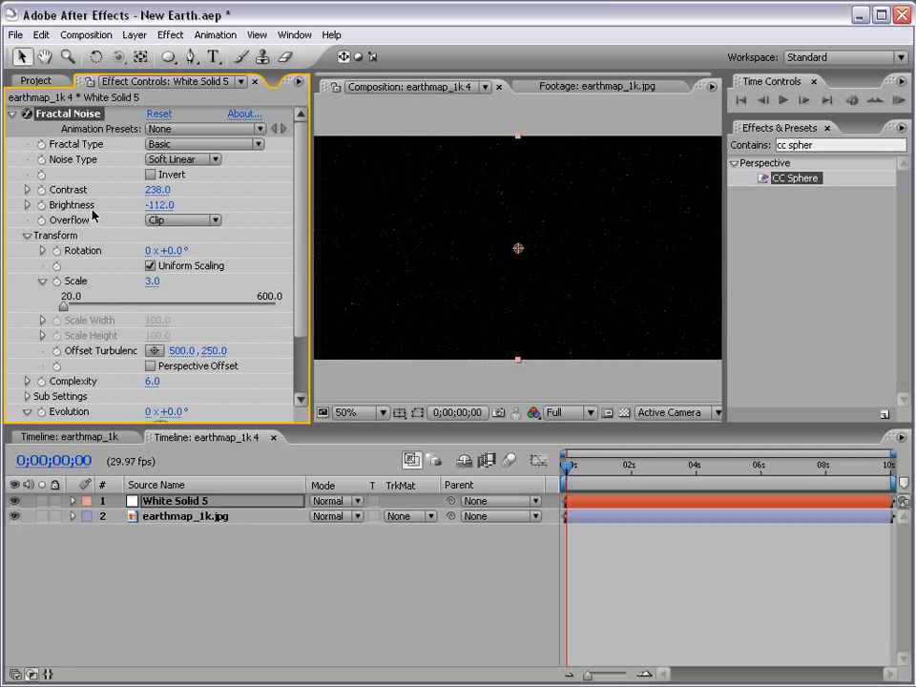
pyautogui.press('`')
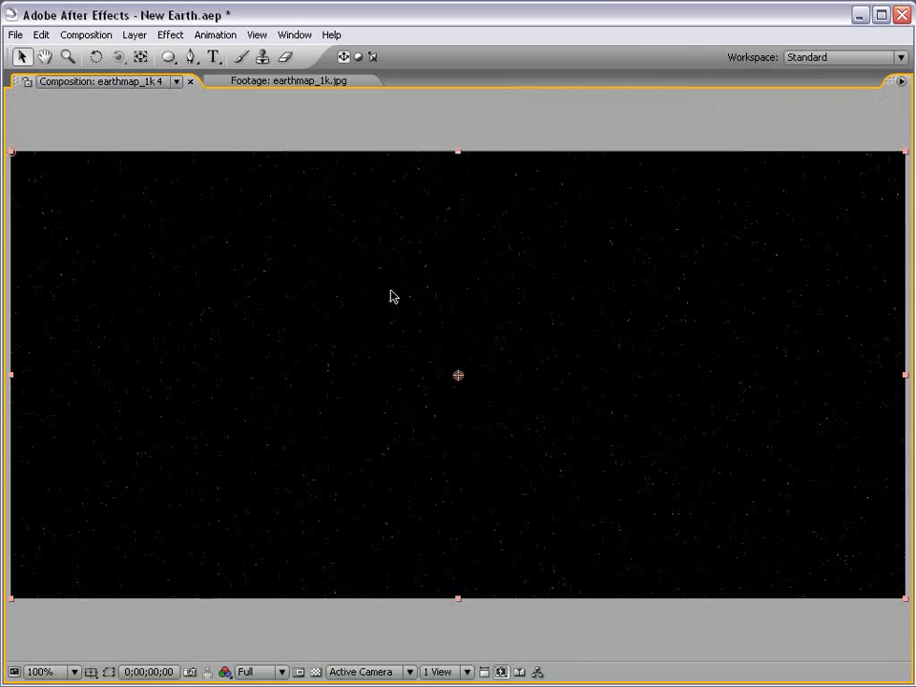
pyautogui.press('`')
pyautogui.moveTo(160, 188); pyautogui.dragTo(121, 204)
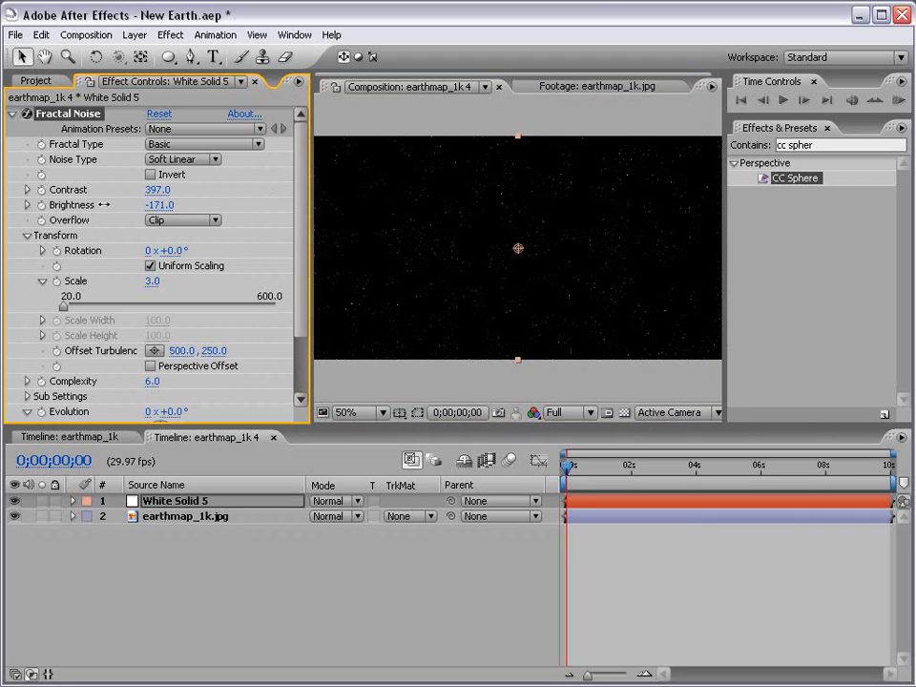
pyautogui.press('`')
pyautogui.press('`')
# Rename the noise solid layer as Stars
pyautogui.click(170, 504)
pyautogui.press('Return')
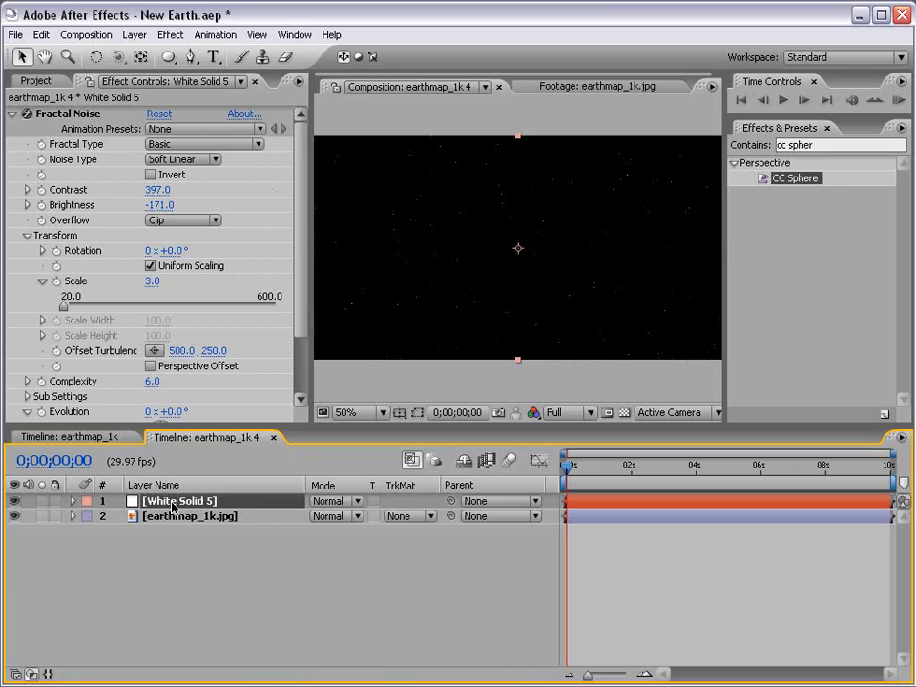
pyautogui.press('Return')
pyautogui.write('Stars')
pyautogui.press('Return')
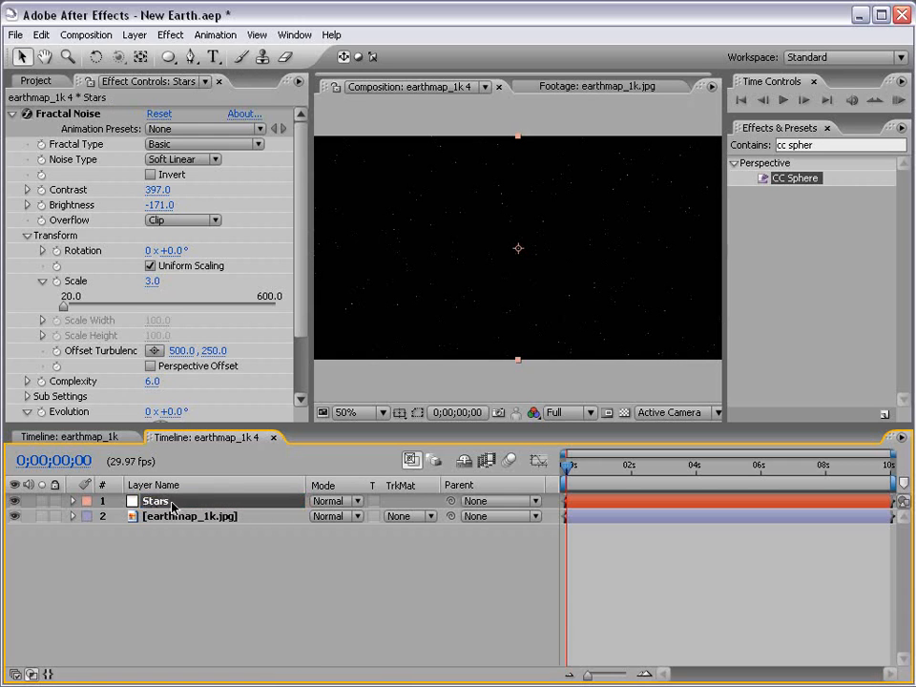
# Move the Stars layer below the earthmap_1k.jpg layer and check the composite enlarged
pyautogui.moveTo(152, 500); pyautogui.dragTo(154, 530)
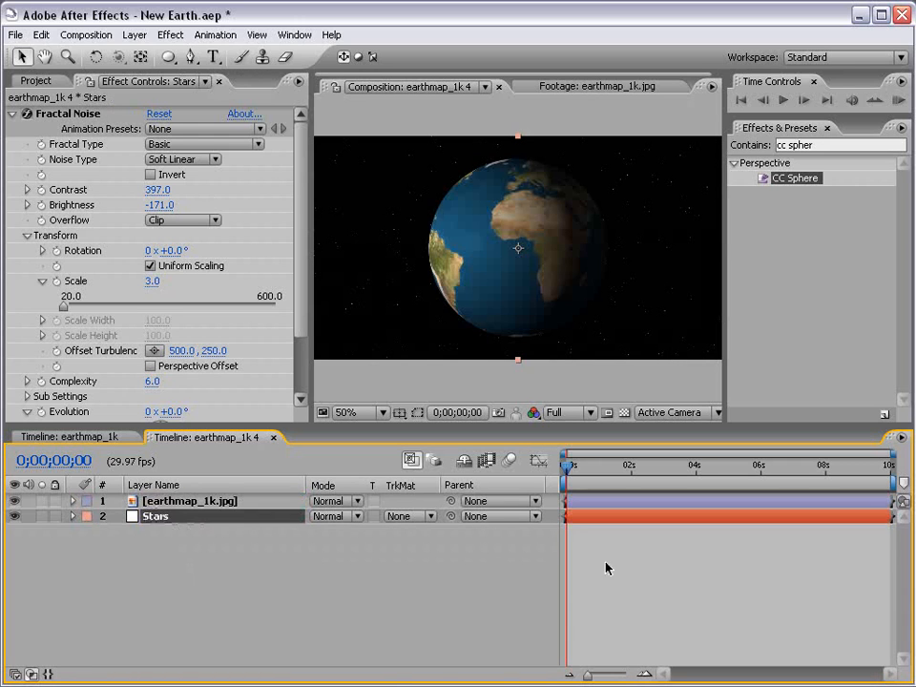
pyautogui.press('`')
pyautogui.press('`')
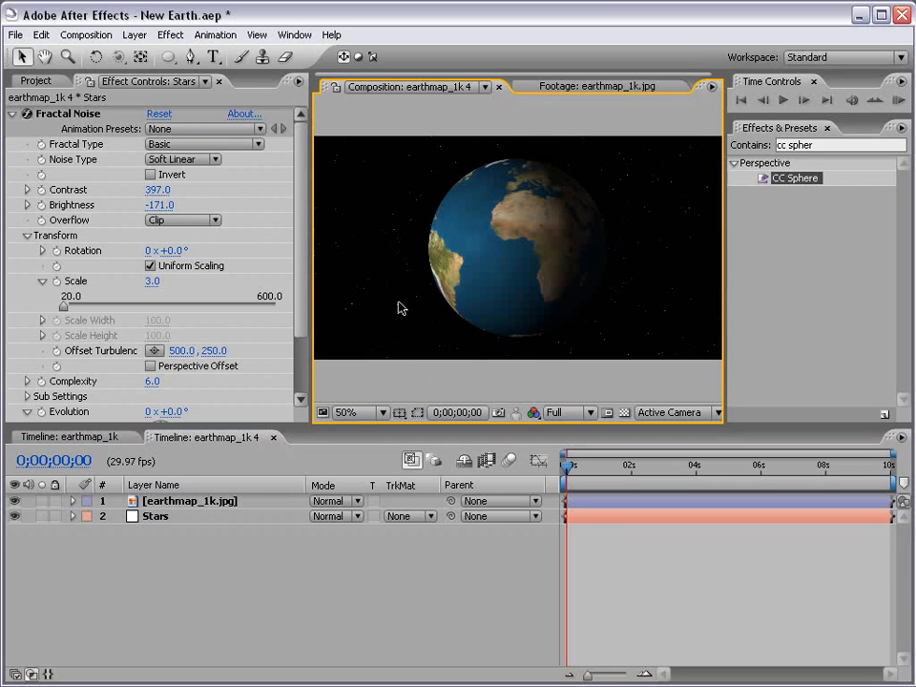
# Add another white solid above the earthmap_1k.jpg layer
pyautogui.click(135, 34)
pyautogui.moveTo(144, 54)
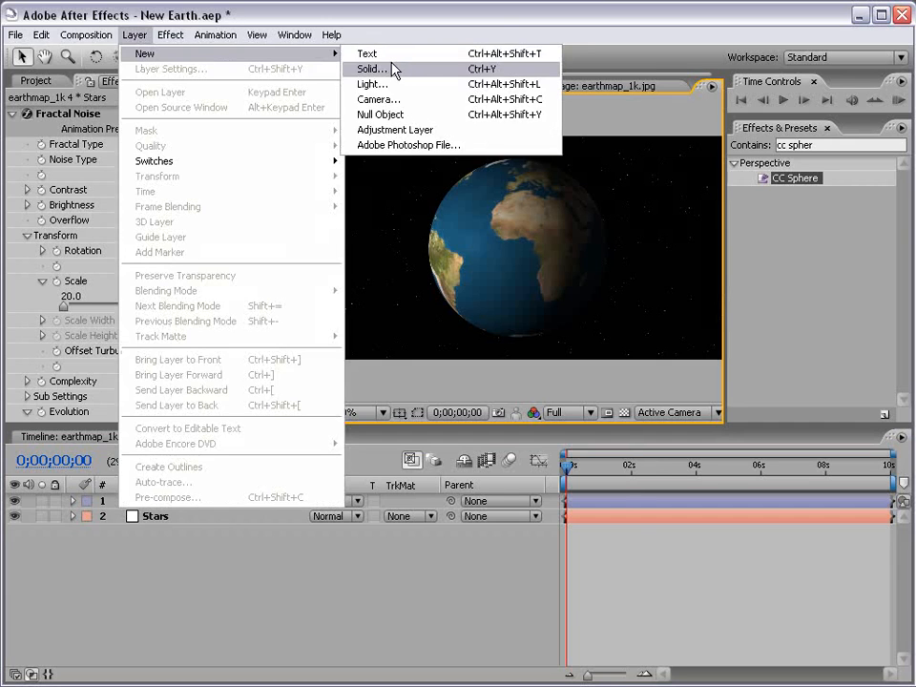
pyautogui.click(370, 69)
pyautogui.click(467, 581)
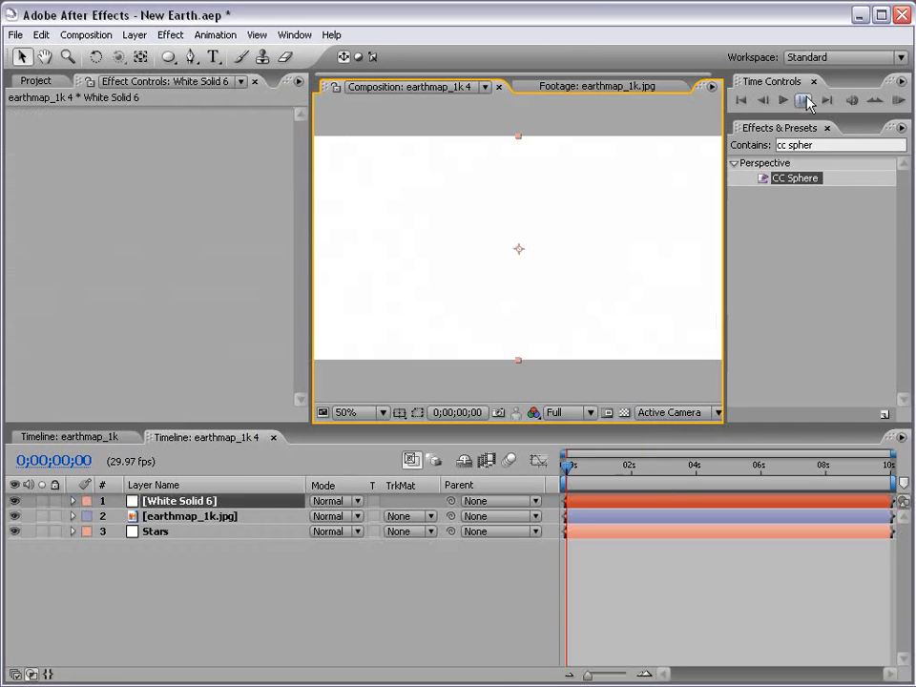
# Find the Fractal Noise effect and apply it to the new white solid
pyautogui.click(806, 145)
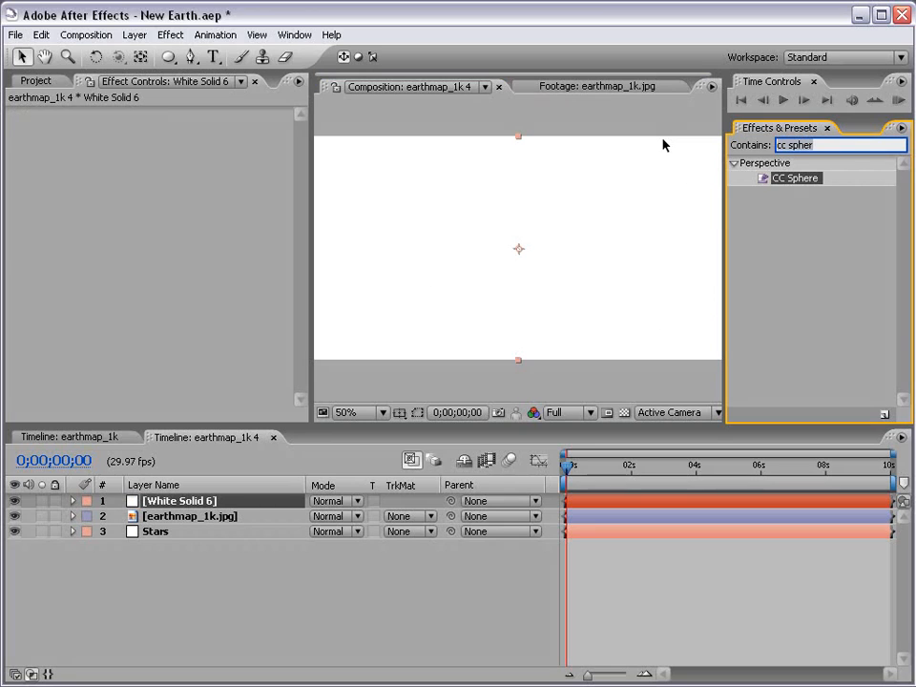
pyautogui.write('fract')
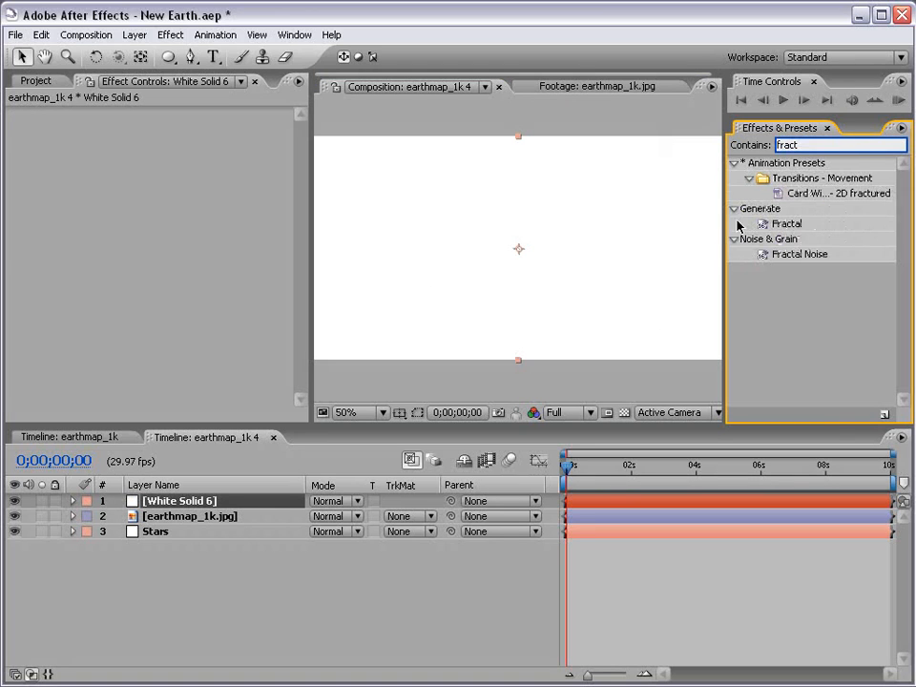
pyautogui.moveTo(800, 255); pyautogui.dragTo(485, 204)
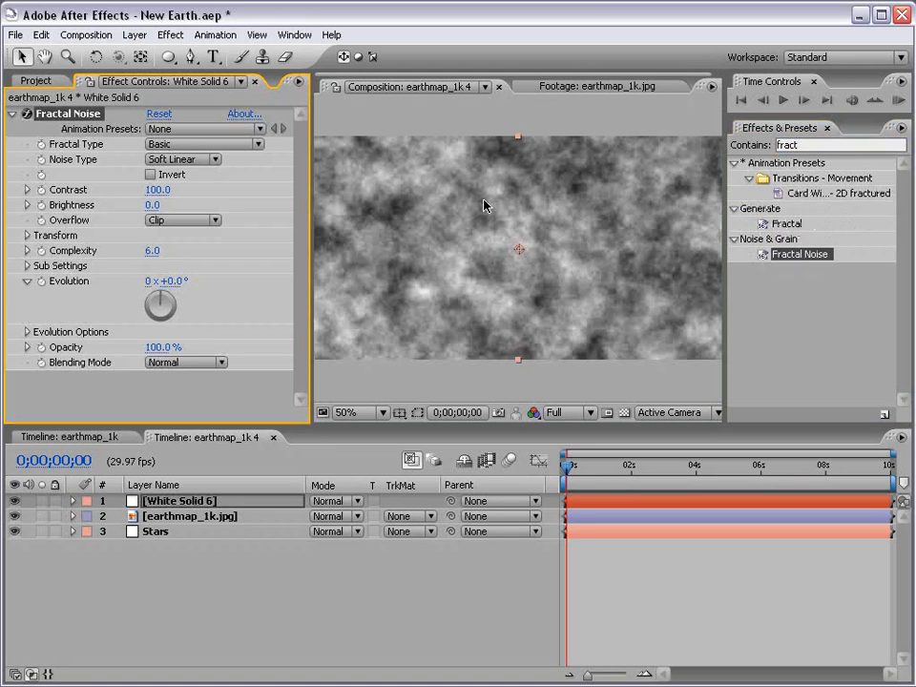
# Turn on keyframing for the Fractal Noise Evolution and Offset Turbulence at the start of the timeline
pyautogui.moveTo(312, 270); pyautogui.dragTo(263, 268)
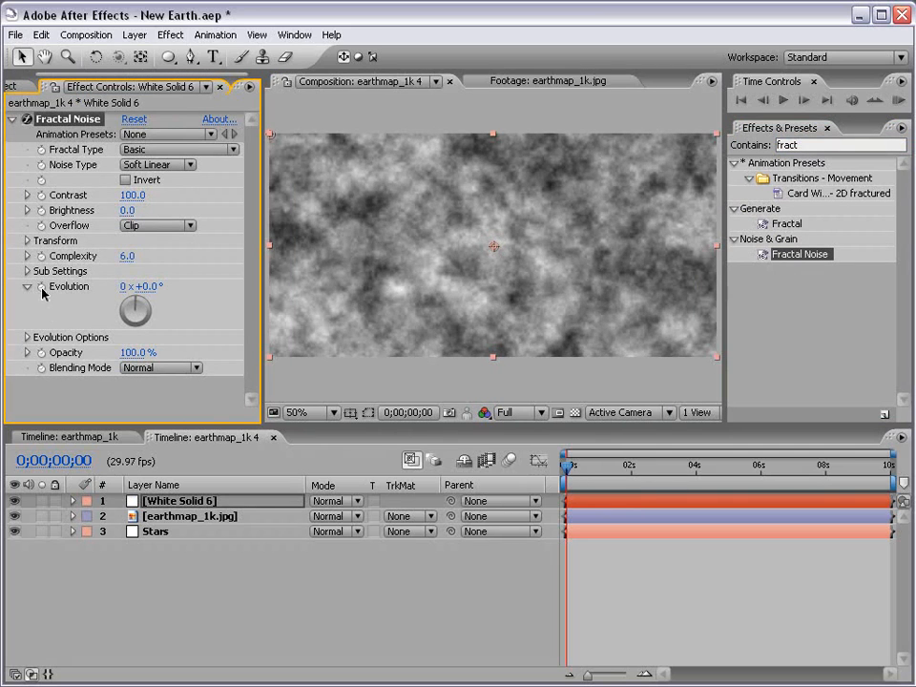
pyautogui.click(41, 287)
pyautogui.click(27, 241)
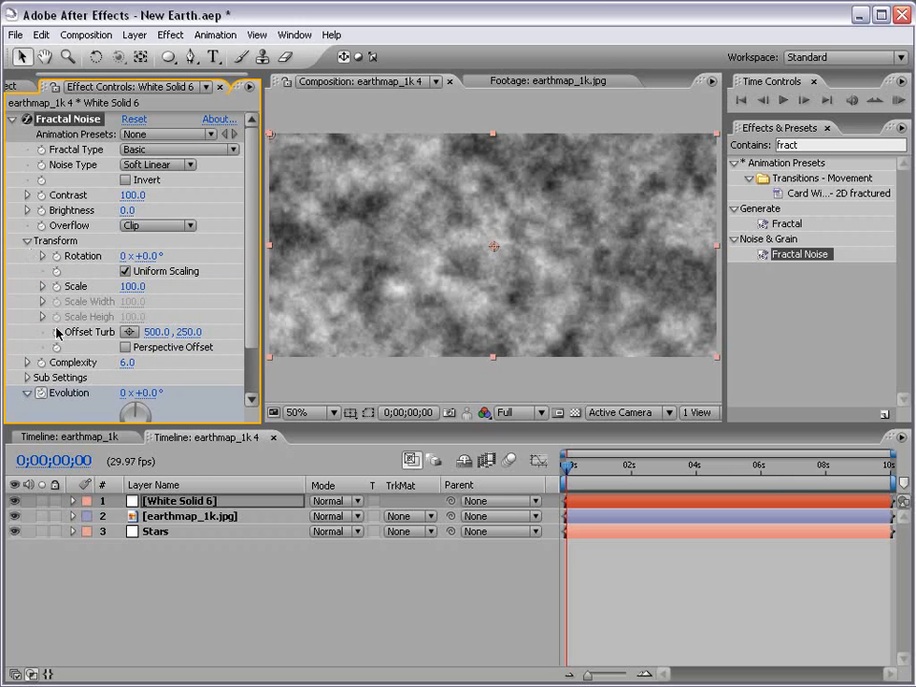
pyautogui.moveTo(267, 347); pyautogui.dragTo(330, 347)
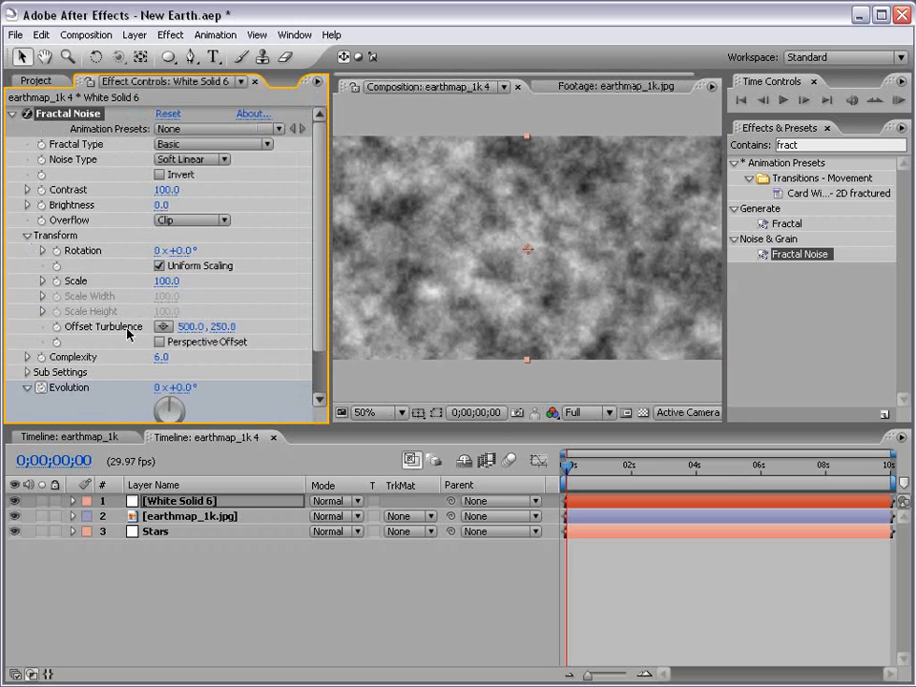
pyautogui.click(42, 280)
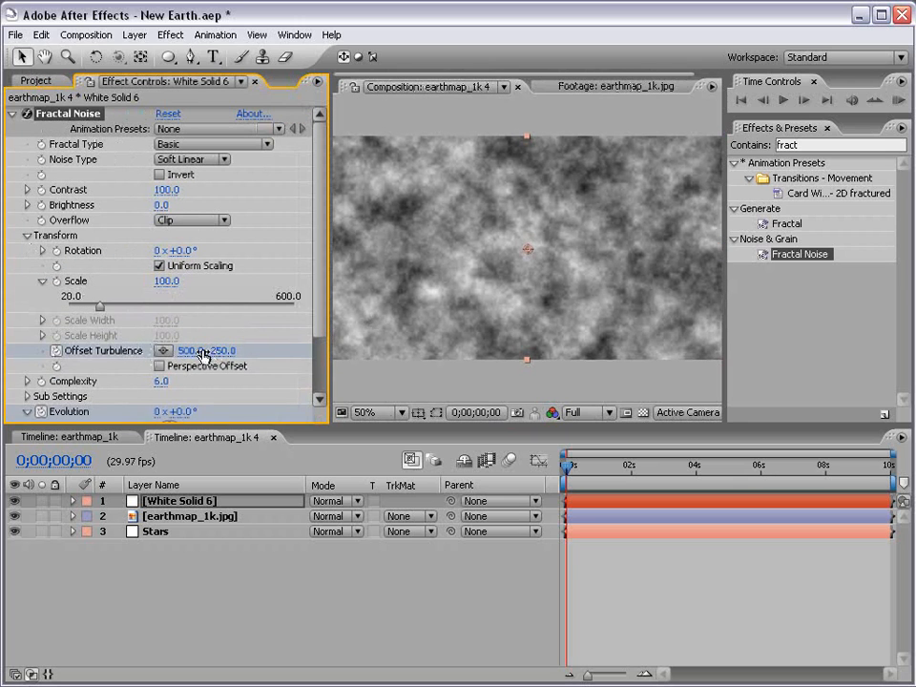
pyautogui.moveTo(204, 351); pyautogui.dragTo(176, 352)
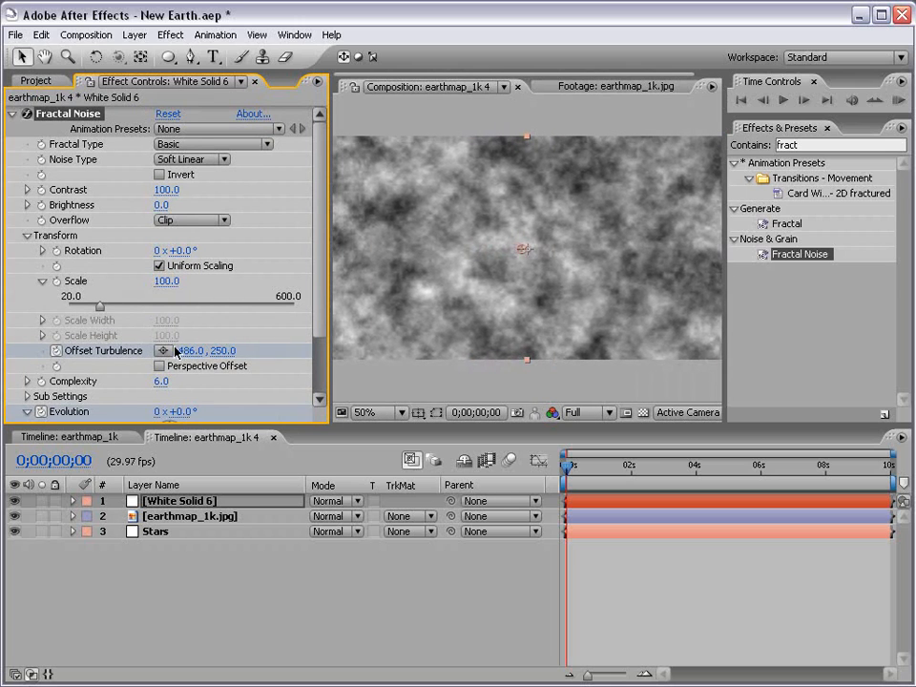
# Keyframe the Offset Turbulence X value at 150 at the end of the timeline, 0;00;09;29
pyautogui.moveTo(569, 471); pyautogui.dragTo(892, 469)
pyautogui.click(191, 350)
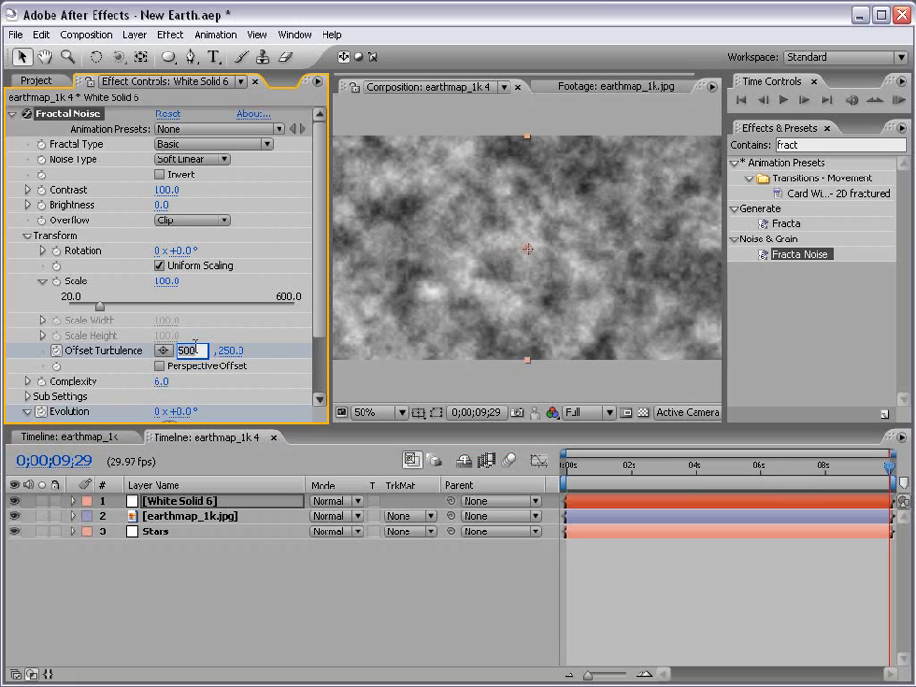
pyautogui.write('150')
pyautogui.press('Return')
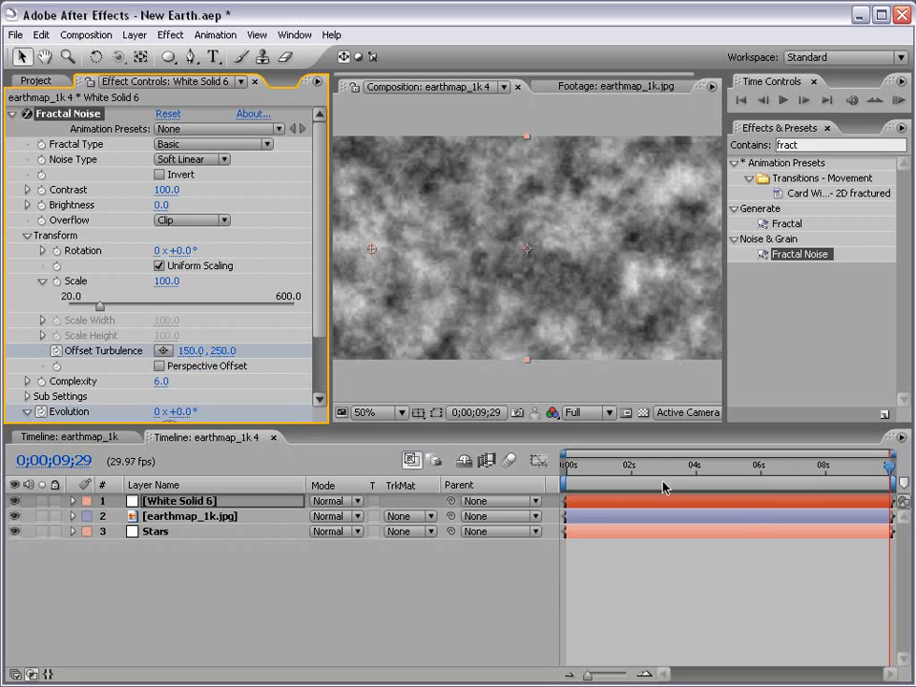
# Keyframe the Fractal Noise Evolution at 3 revolutions at 0;00;09;27, and return to the first frame
pyautogui.moveTo(572, 472); pyautogui.dragTo(885, 471)
pyautogui.moveTo(327, 312); pyautogui.dragTo(320, 363)
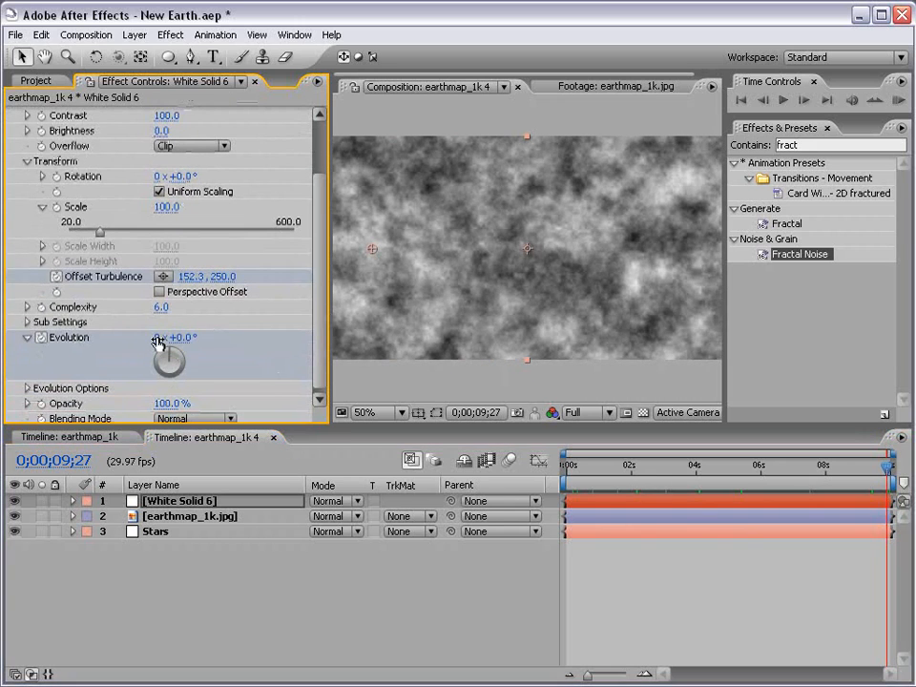
pyautogui.click(156, 339)
pyautogui.write('3')
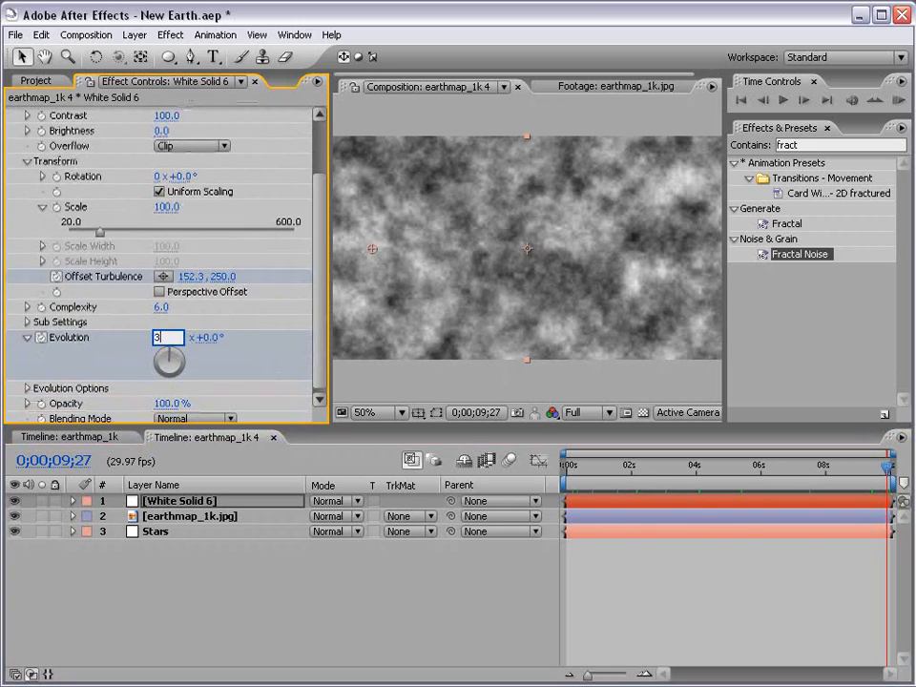
pyautogui.press('Return')
pyautogui.moveTo(570, 467); pyautogui.dragTo(541, 472)
# Change the white solid's color to a deep royal blue with a hue of about 220°
pyautogui.click(175, 500)
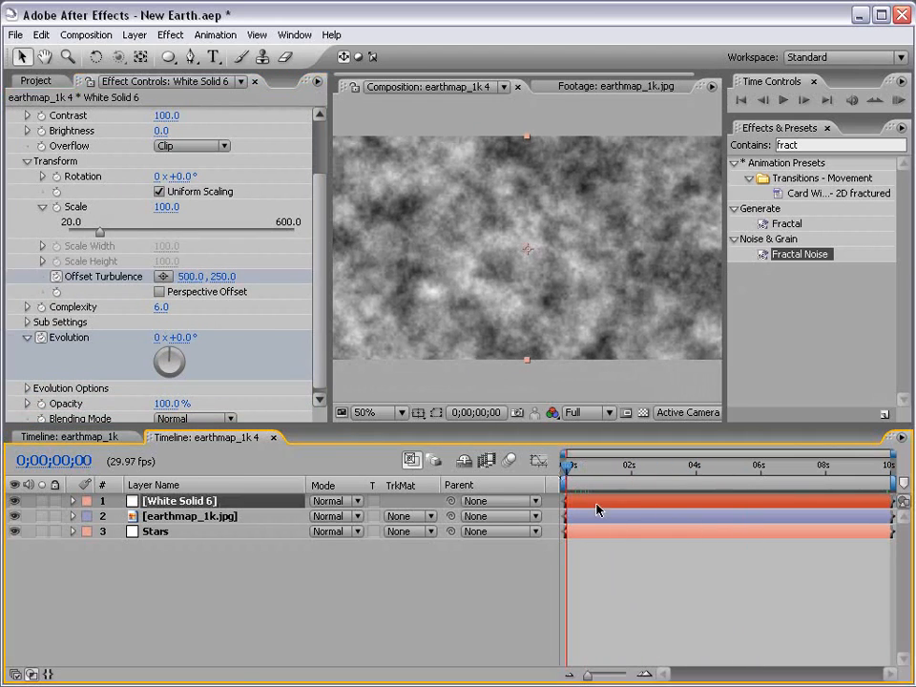
pyautogui.click(135, 34)
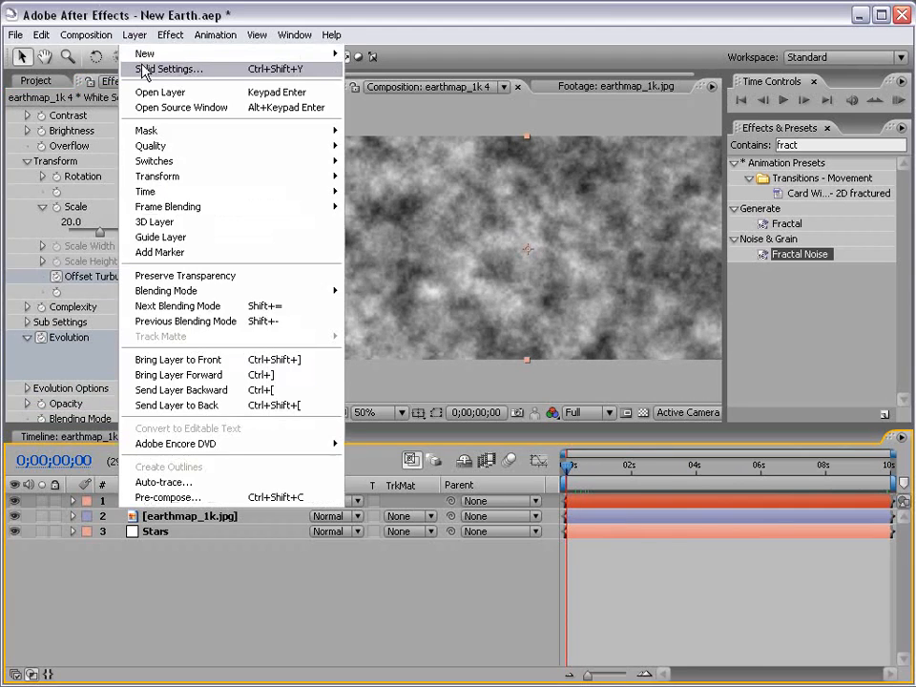
pyautogui.click(145, 66)
pyautogui.click(363, 544)
pyautogui.moveTo(404, 410); pyautogui.dragTo(406, 384)
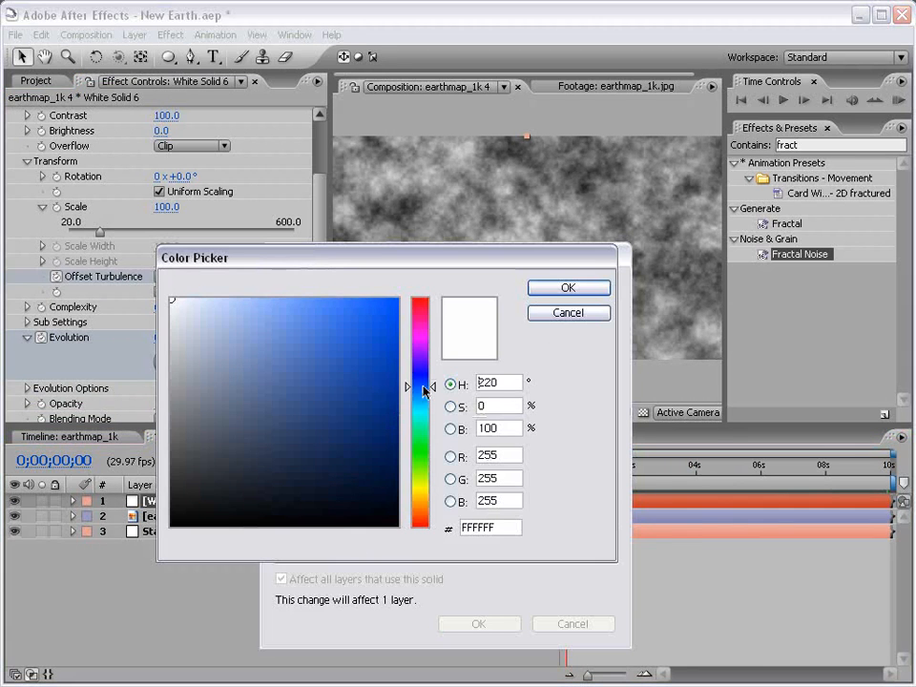
pyautogui.click(397, 378)
pyautogui.click(566, 287)
pyautogui.click(477, 621)
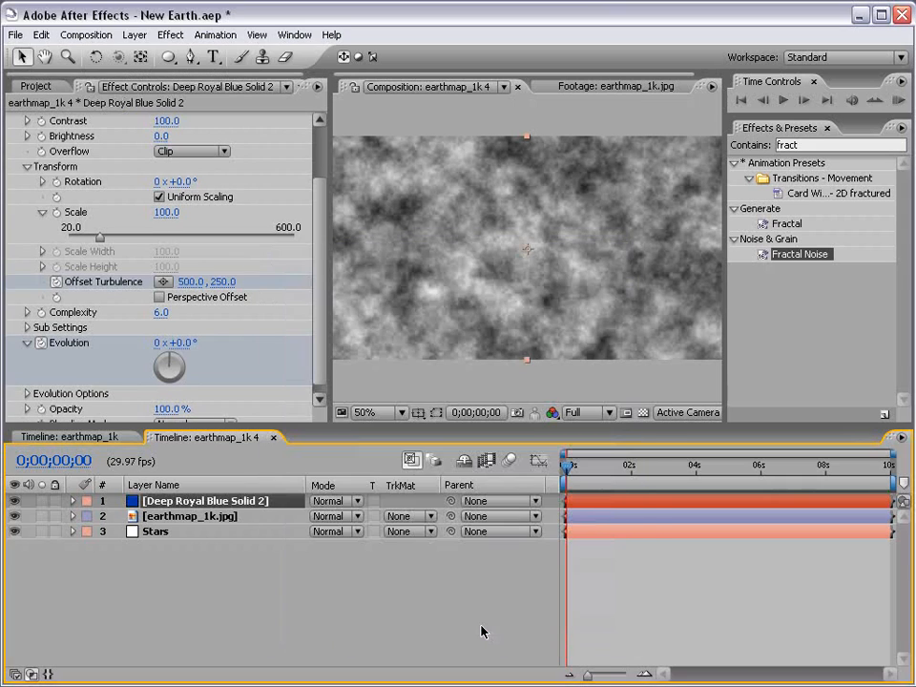
# Find the Hue/Saturation effect and apply it to the blue noise solid
pyautogui.moveTo(803, 145); pyautogui.dragTo(663, 139)
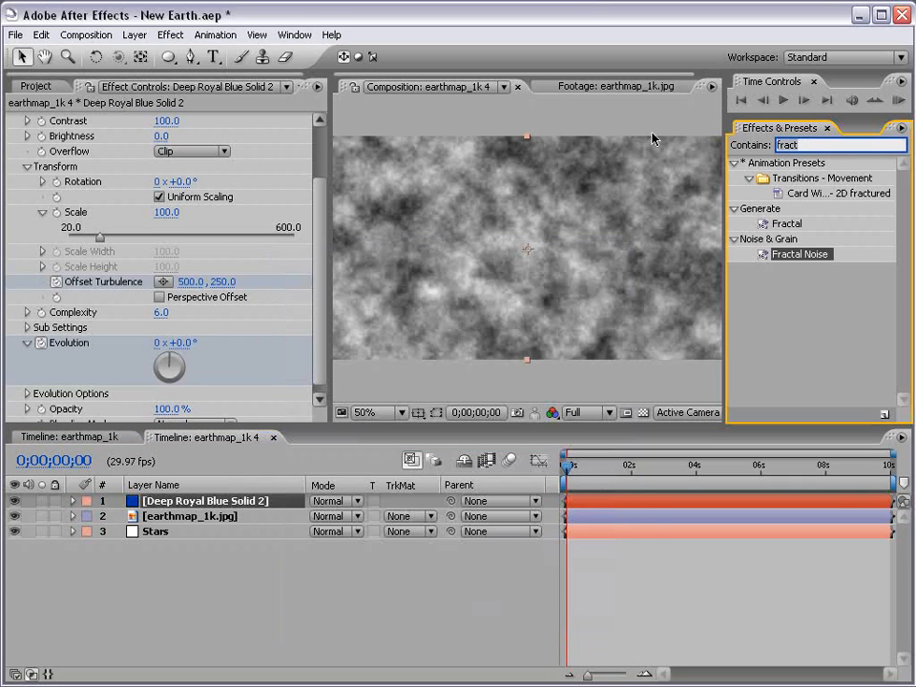
pyautogui.write('hue')
pyautogui.moveTo(832, 248); pyautogui.dragTo(468, 244)
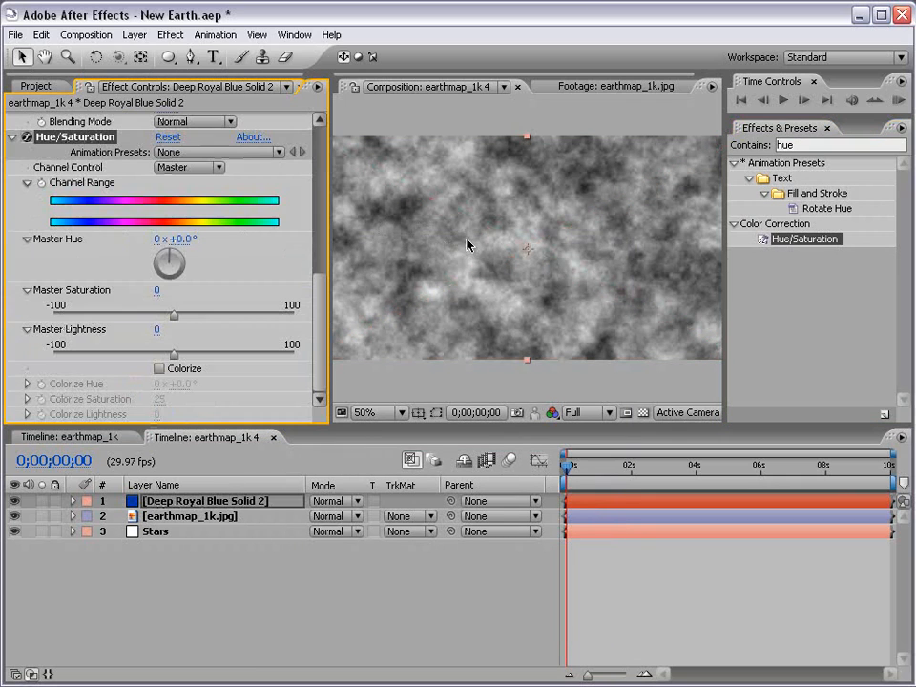
# Colorize the noise with a blue hue of about 196° and slightly raise the colorize saturation
pyautogui.click(159, 369)
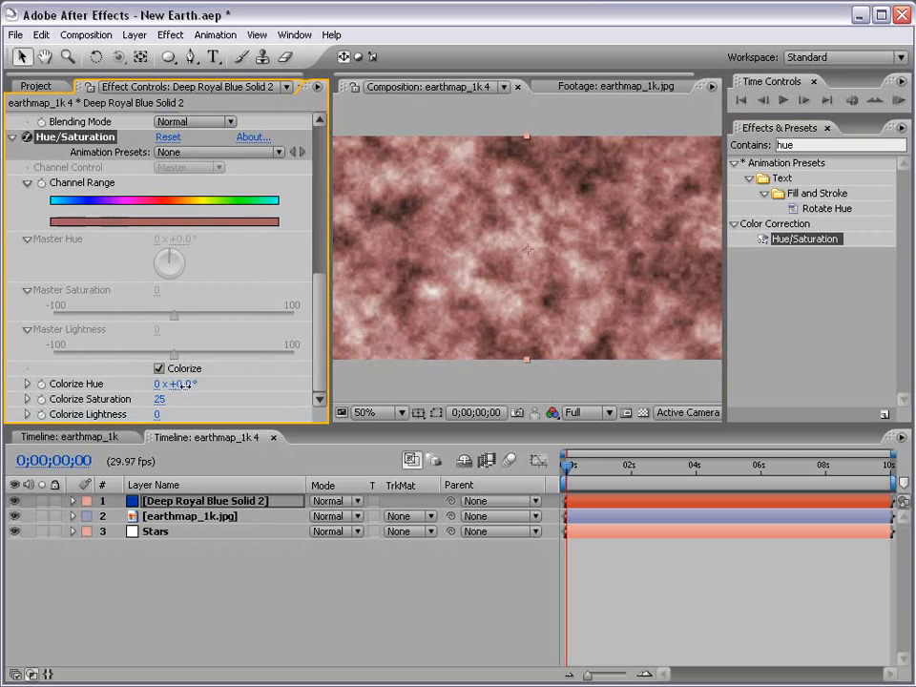
pyautogui.moveTo(184, 386); pyautogui.dragTo(281, 383)
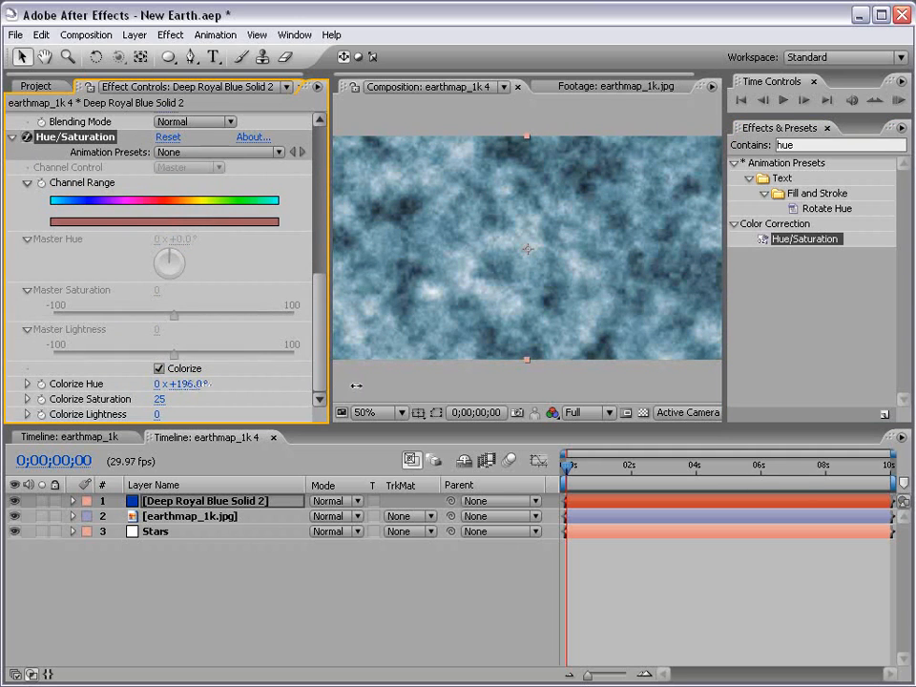
pyautogui.moveTo(158, 399); pyautogui.dragTo(164, 400)
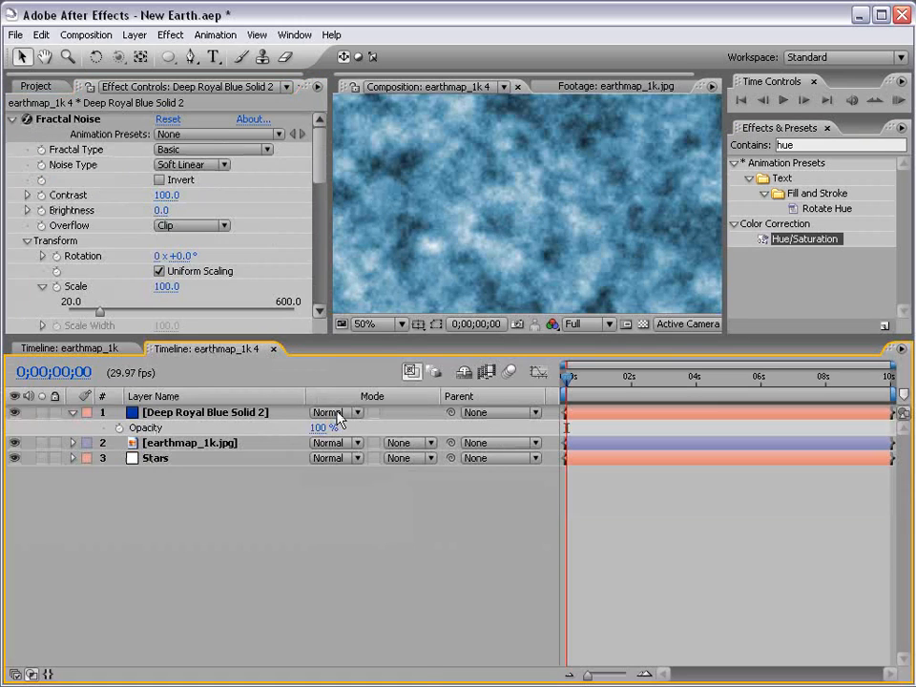
# Set the blue noise layer's blending mode to Hard Light and its opacity to 26%
pyautogui.click(334, 413)
pyautogui.click(349, 681)
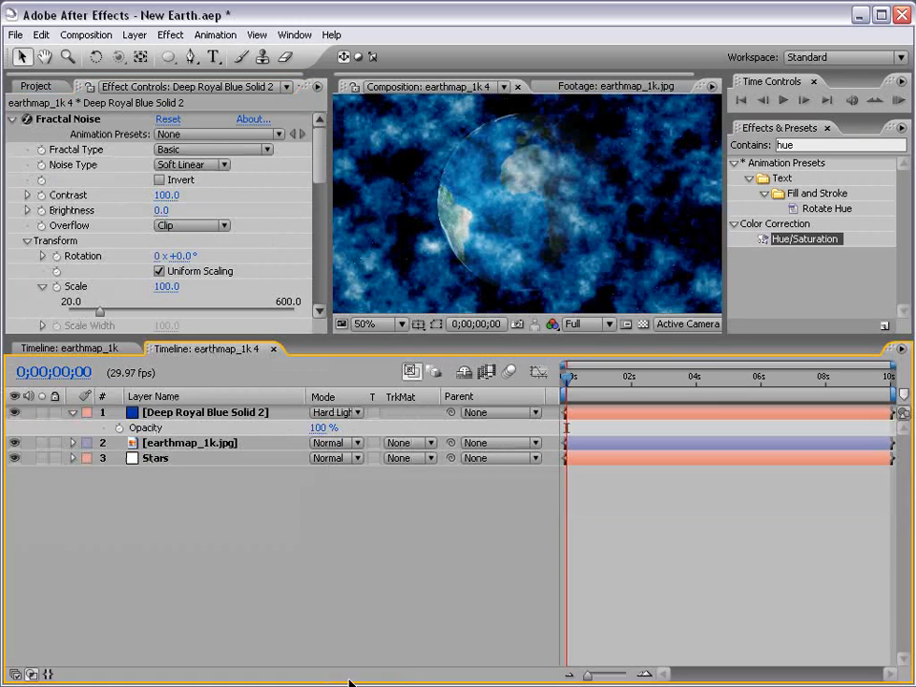
pyautogui.click(347, 413)
pyautogui.moveTo(322, 427); pyautogui.dragTo(245, 432)
pyautogui.click(597, 542)
# Switch the composition preview to Half resolution, and set the blue layer's Fractal Noise brightness to 24 and contrast to 61
pyautogui.click(570, 324)
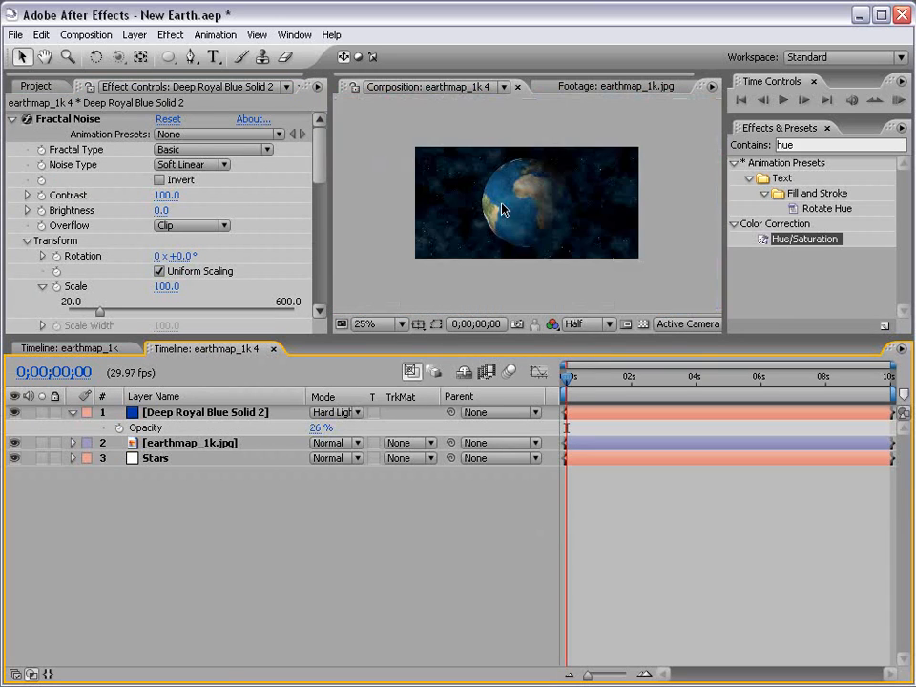
pyautogui.scroll(2, 502, 209)
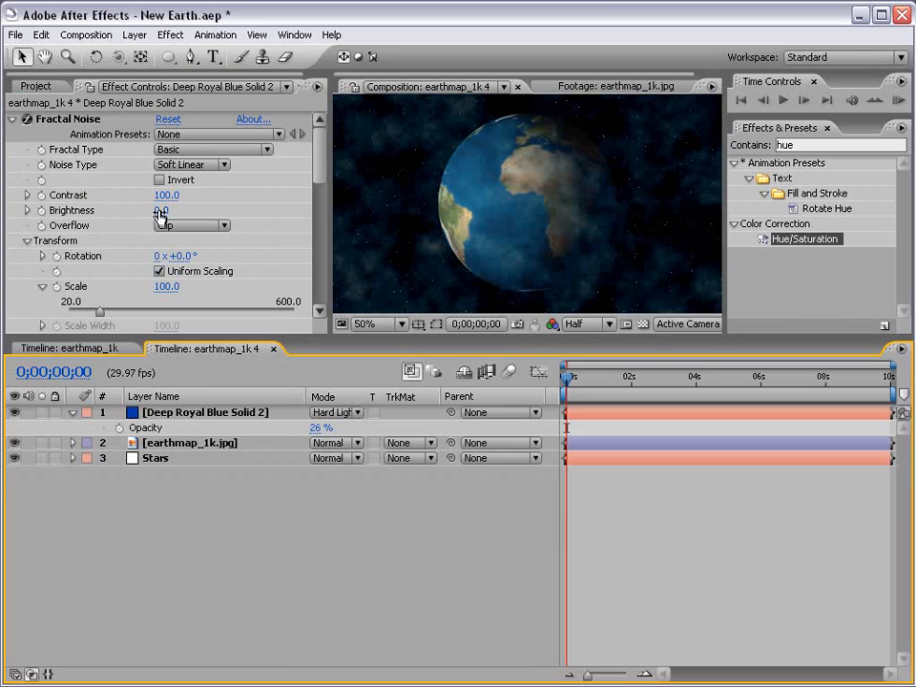
pyautogui.moveTo(159, 215); pyautogui.dragTo(116, 195)
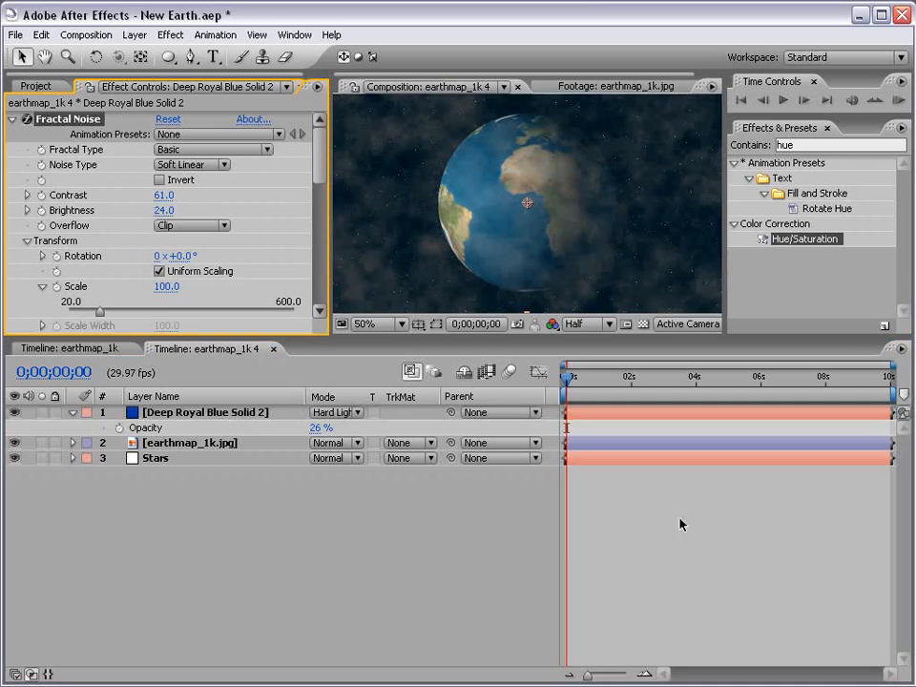
# Draw a rectangular mask over the lower half of the blue noise layer, extending past the frame's edges
pyautogui.press('`')
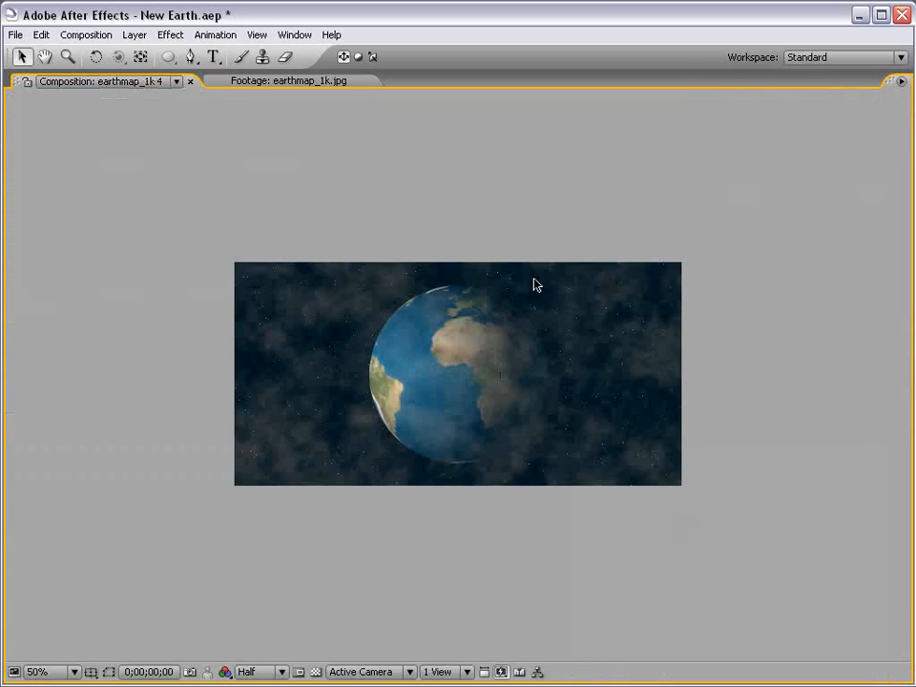
pyautogui.press('`')
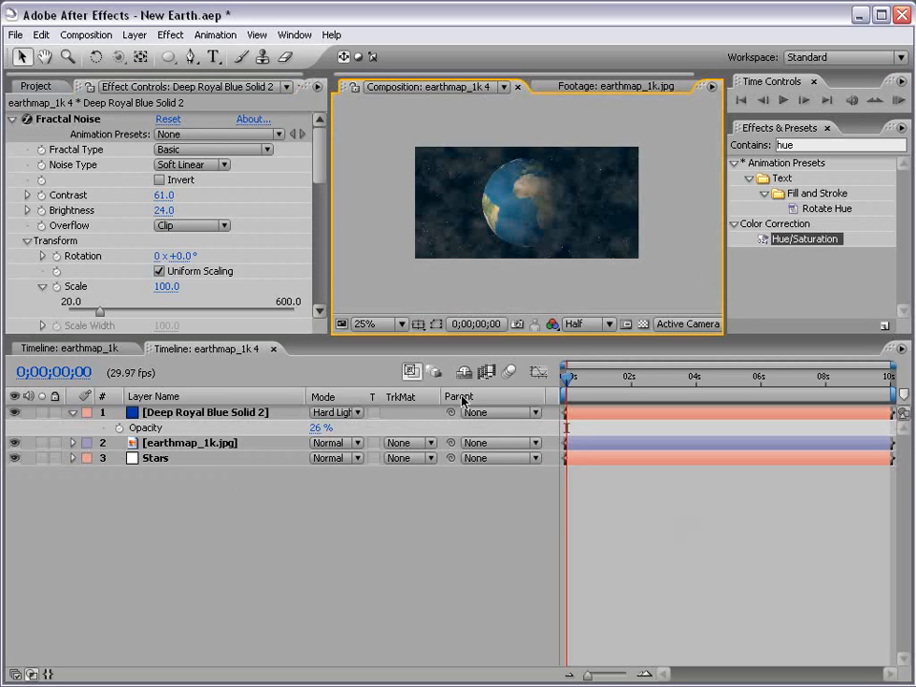
pyautogui.click(575, 417)
pyautogui.moveTo(169, 56); pyautogui.dragTo(222, 61)
pyautogui.moveTo(345, 214); pyautogui.dragTo(705, 293)
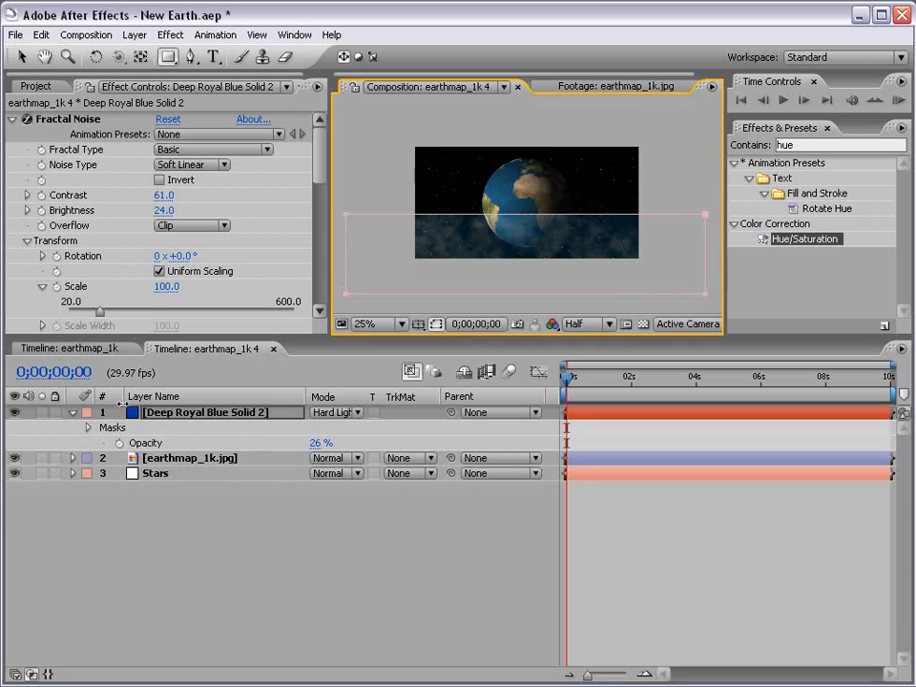
# Set the mask feather on the blue noise layer to 178 pixels and check the softened haze in an enlarged preview
pyautogui.click(150, 415)
pyautogui.press('m')
pyautogui.press('m')
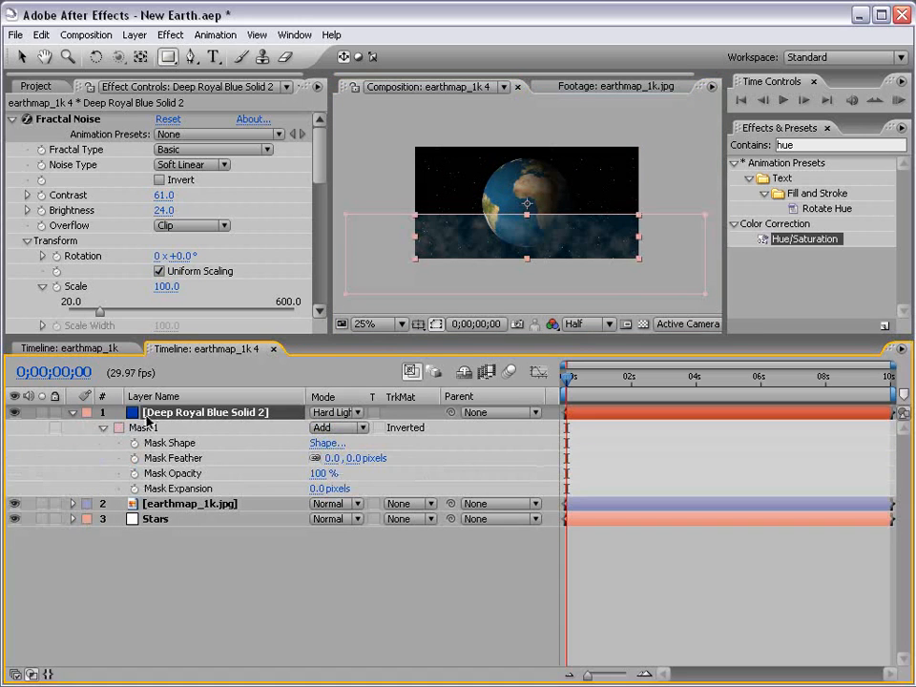
pyautogui.moveTo(353, 462); pyautogui.dragTo(512, 464)
pyautogui.click(515, 463)
pyautogui.press('v')
pyautogui.press('`')
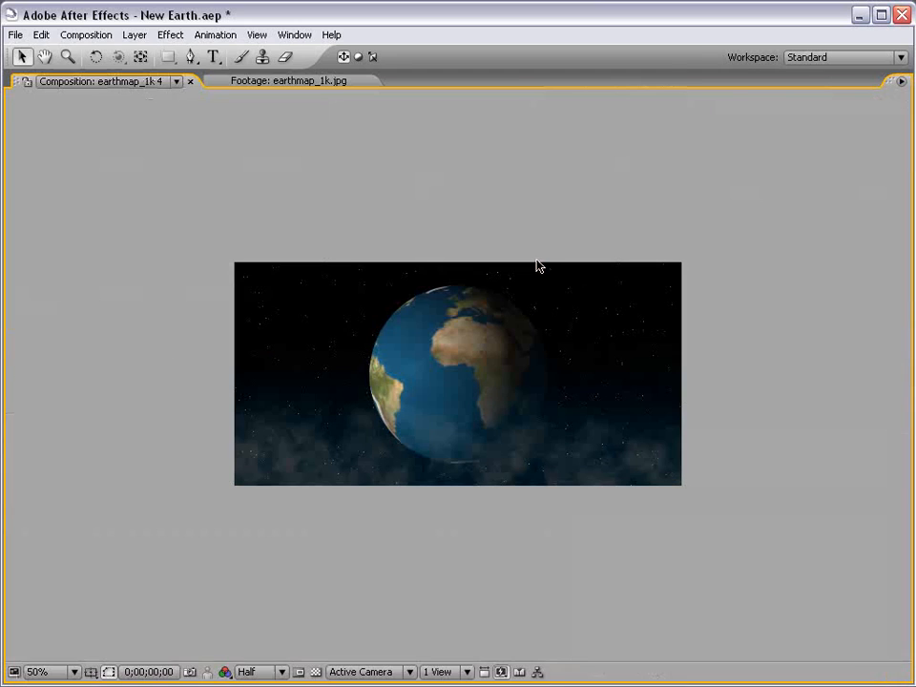
pyautogui.press('`')
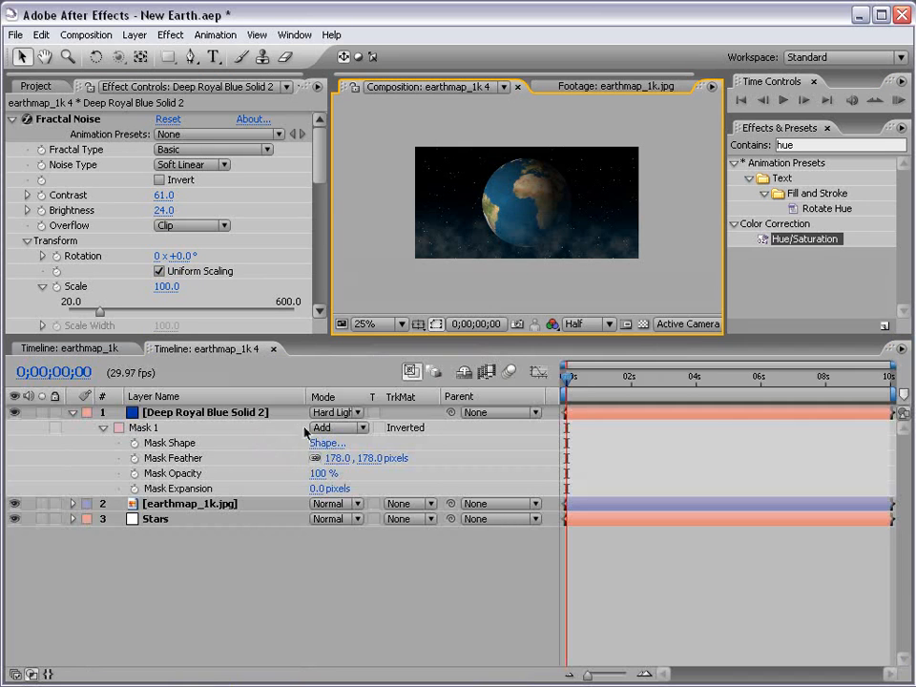
# Set the blue noise layer's opacity to 19%
pyautogui.click(225, 411)
pyautogui.press('t')
pyautogui.moveTo(313, 427); pyautogui.dragTo(306, 428)
pyautogui.click(642, 525)
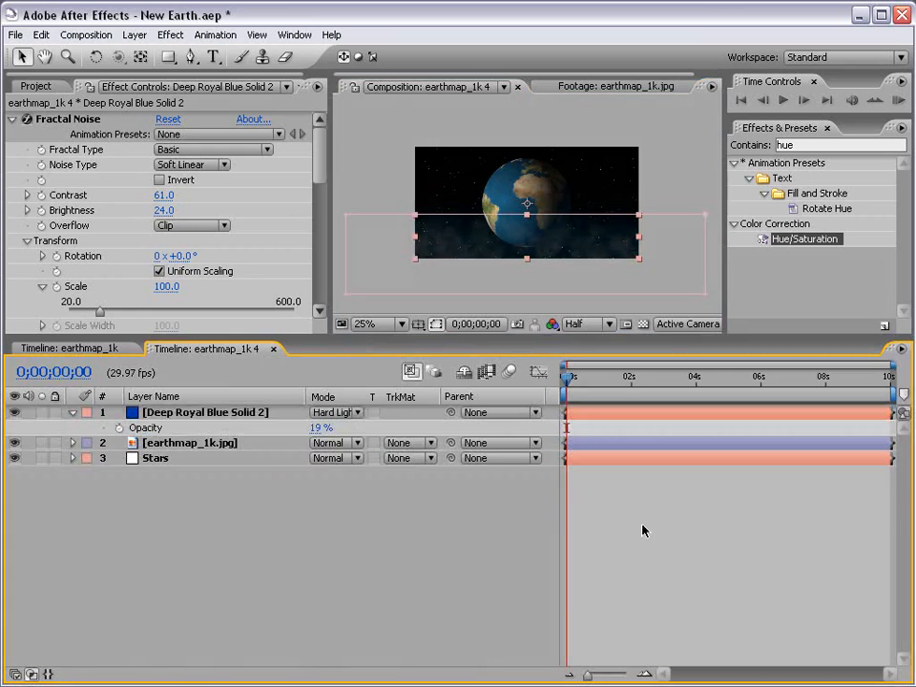
pyautogui.press('`')
pyautogui.press('`')
# Check the composition in an enlarged preview and save the project
pyautogui.moveTo(567, 377); pyautogui.dragTo(560, 408)
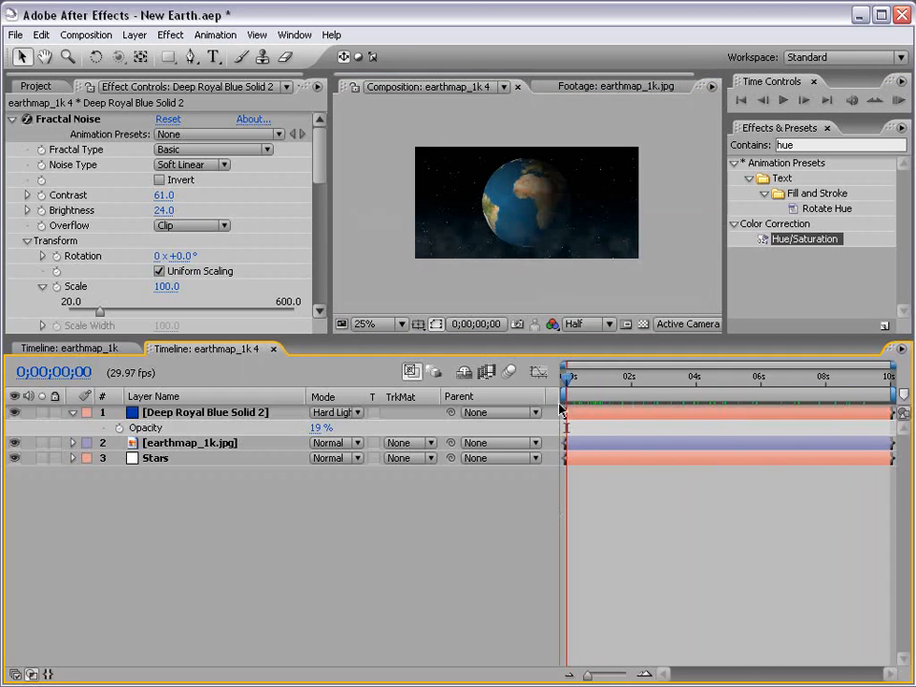
pyautogui.press('.')
pyautogui.press('`')
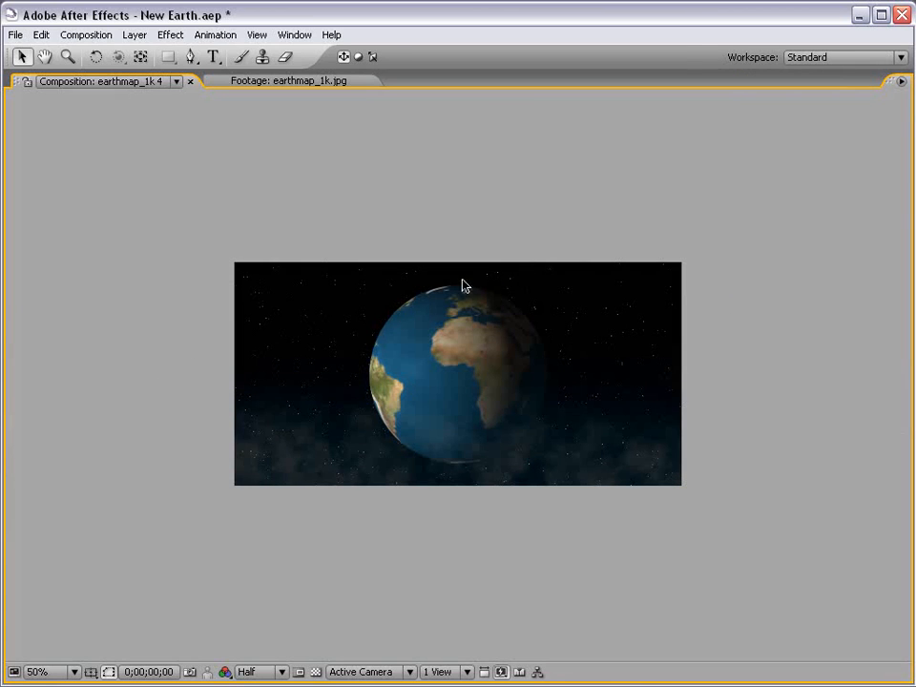
pyautogui.press(',')
pyautogui.press('`')
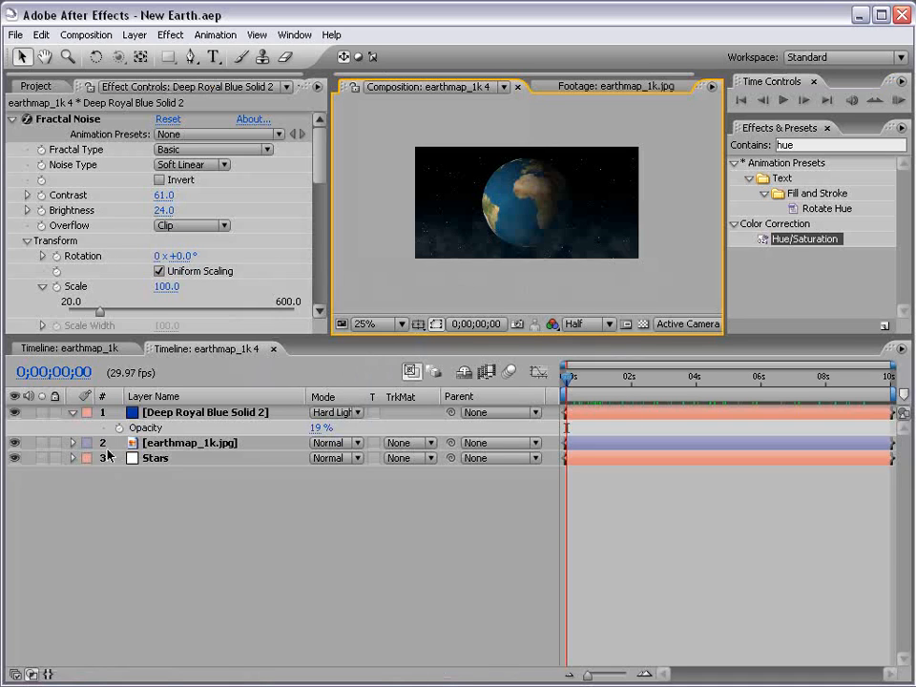
# Pre-compose the earthmap_1k.jpg layer as earthmap_1k.jpg Comp 5, leaving all attributes in the current composition
pyautogui.click(193, 443)
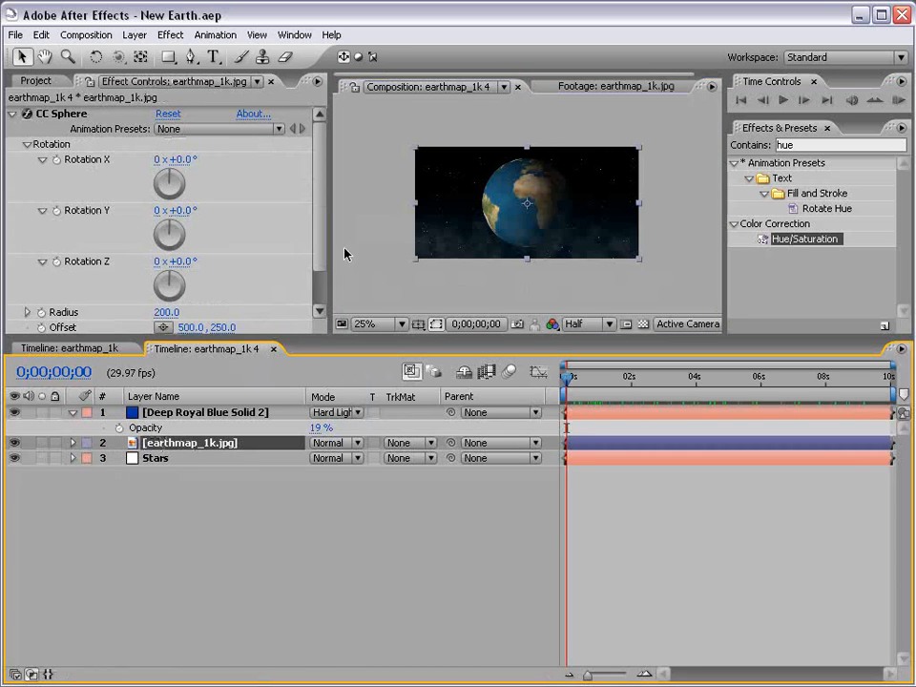
pyautogui.click(135, 35)
pyautogui.click(163, 498)
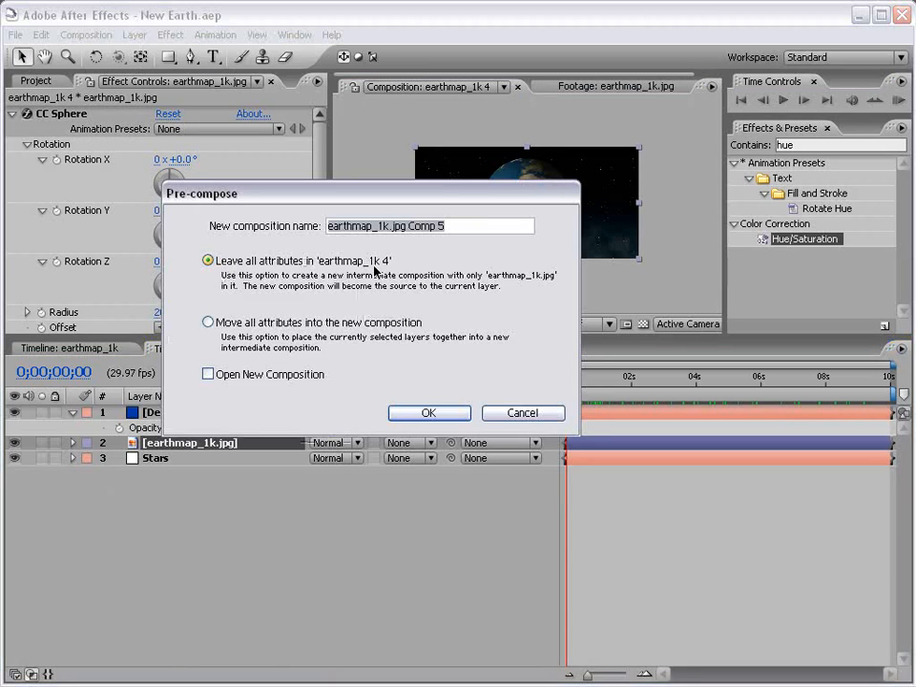
pyautogui.click(427, 416)
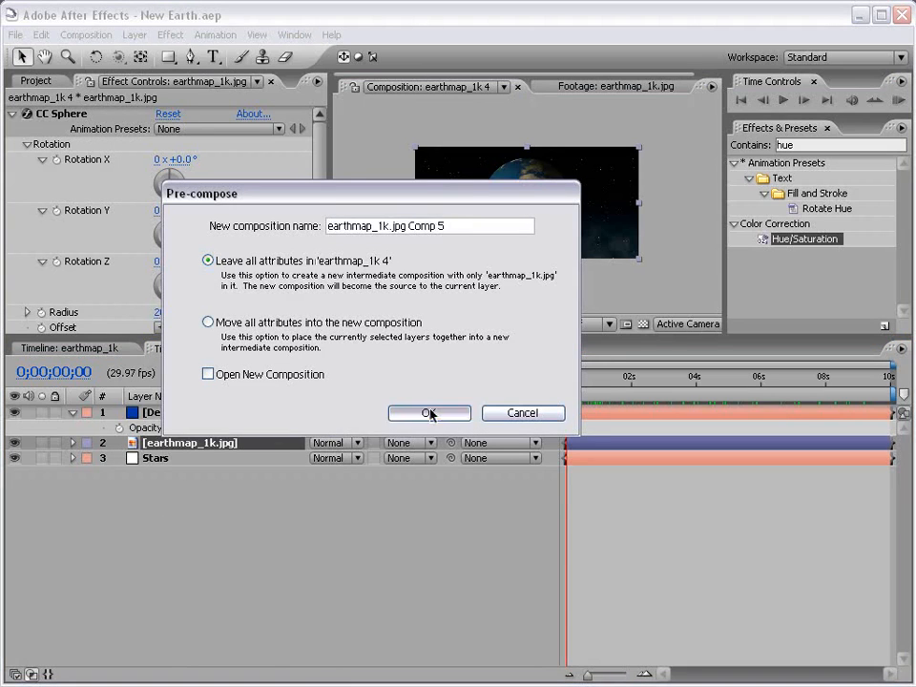
# Duplicate the pre-composed Earth layer and expand the CC Sphere settings of both copies in the timeline
pyautogui.moveTo(334, 342); pyautogui.dragTo(334, 454)
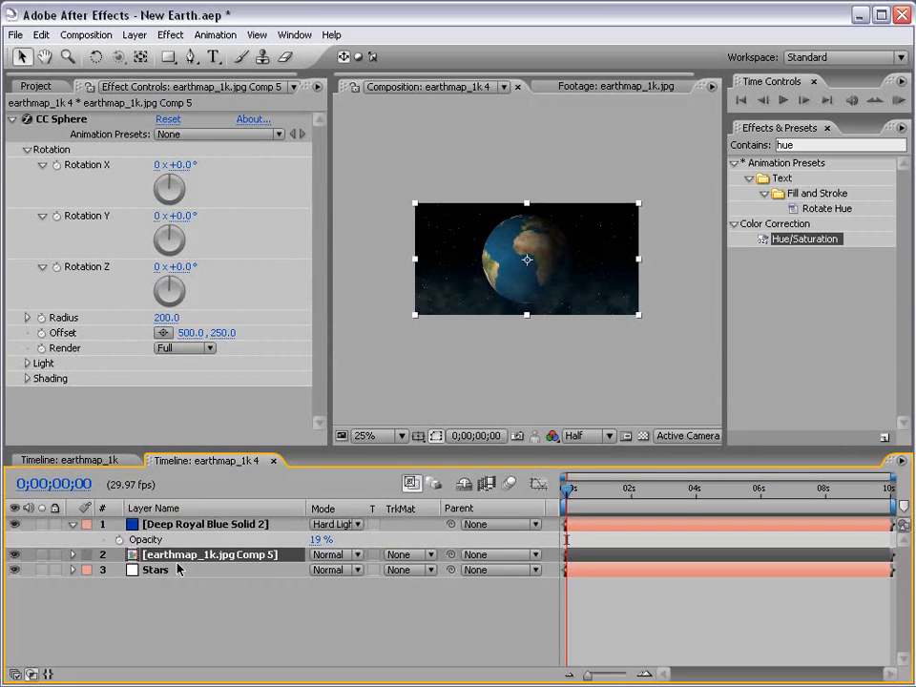
pyautogui.hotkey('ctrl', 'd')
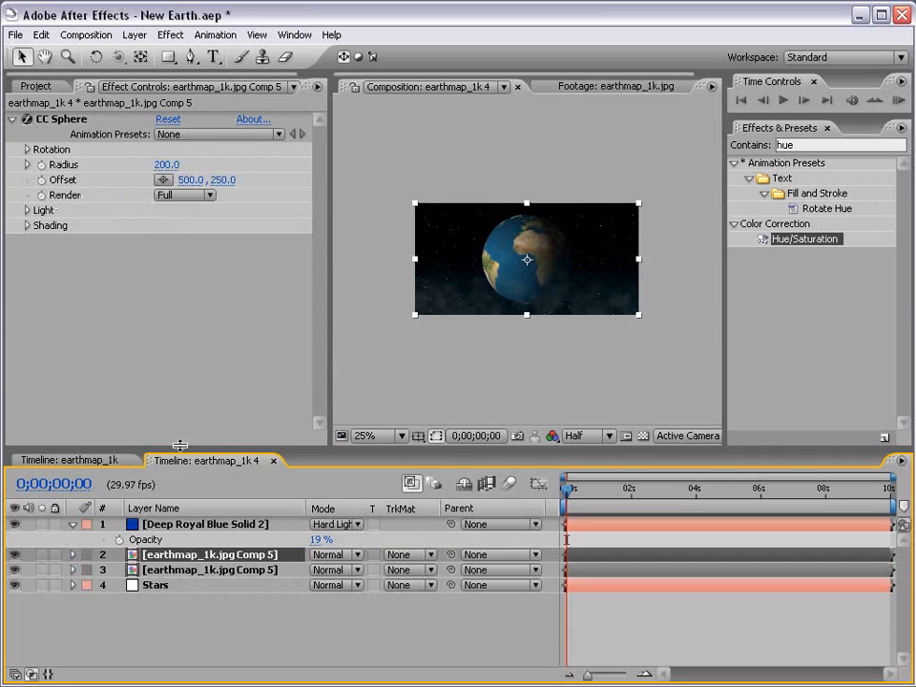
pyautogui.moveTo(179, 444); pyautogui.dragTo(179, 290)
pyautogui.press('e')
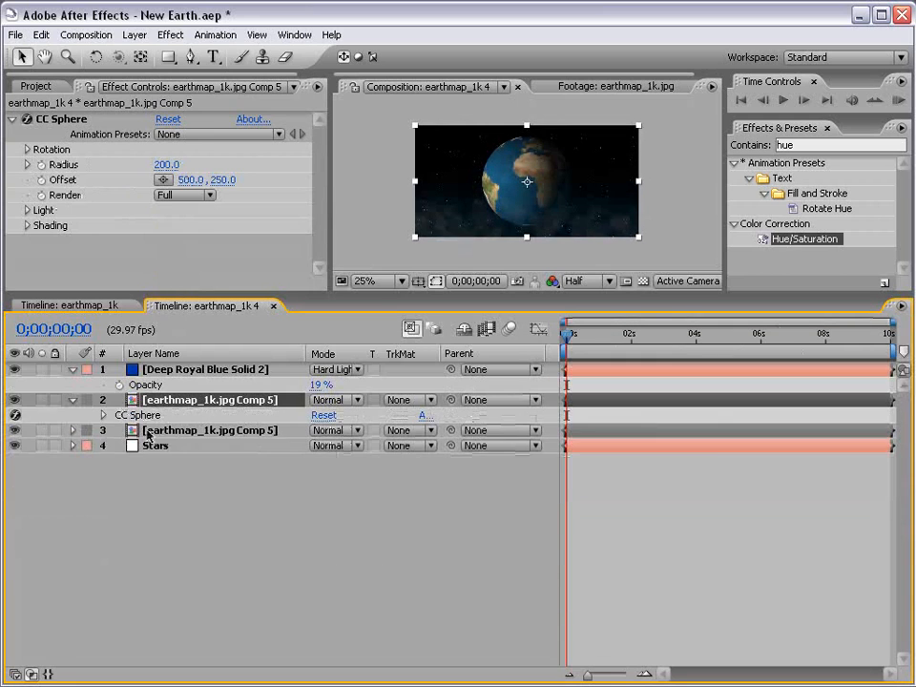
pyautogui.click(148, 432)
pyautogui.press('e')
pyautogui.click(104, 416)
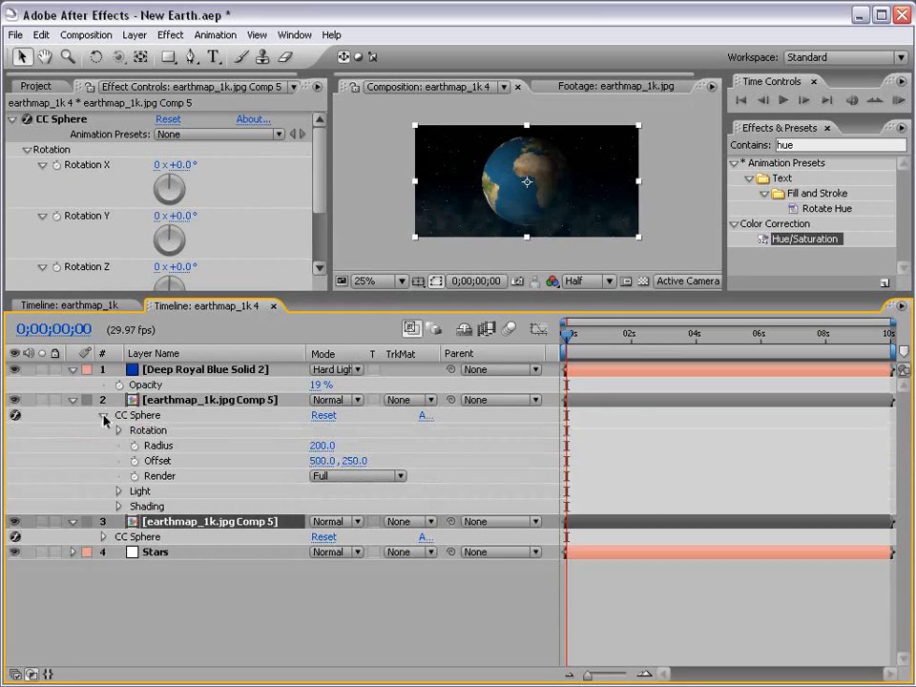
pyautogui.click(104, 537)
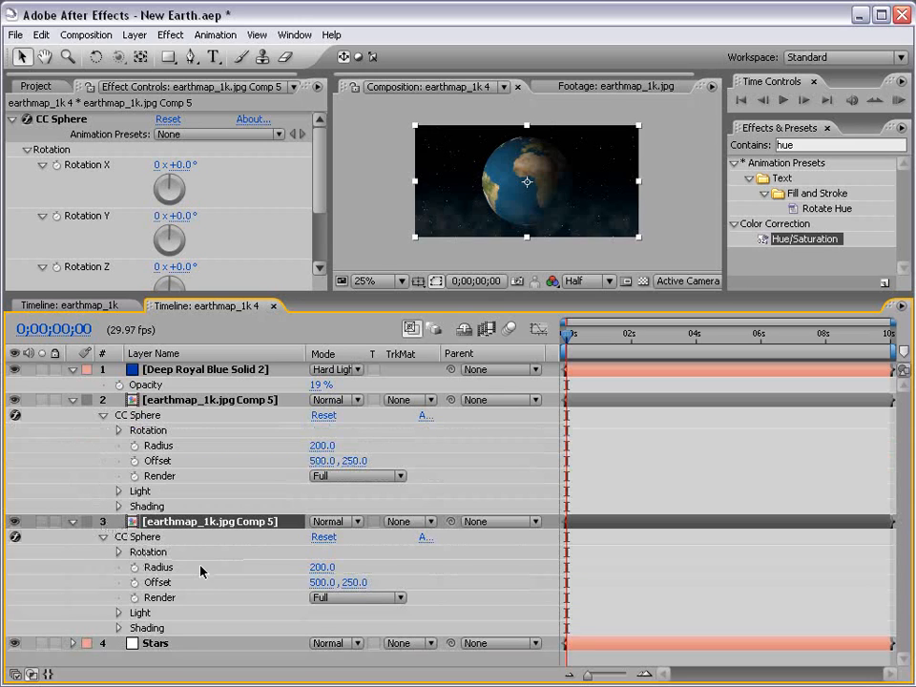
# Link the upper Earth layer's CC Sphere Radius to the lower Earth layer's Radius with an expression
pyautogui.click(177, 400)
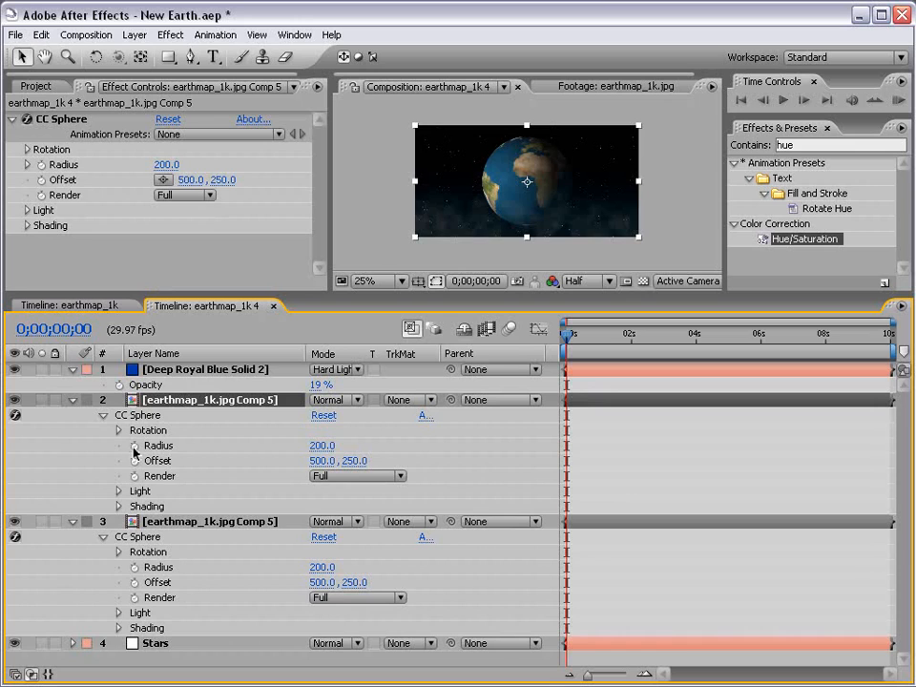
pyautogui.keyDown('alt'); pyautogui.click(134, 446); pyautogui.keyUp('alt')
pyautogui.moveTo(361, 461); pyautogui.dragTo(168, 583)
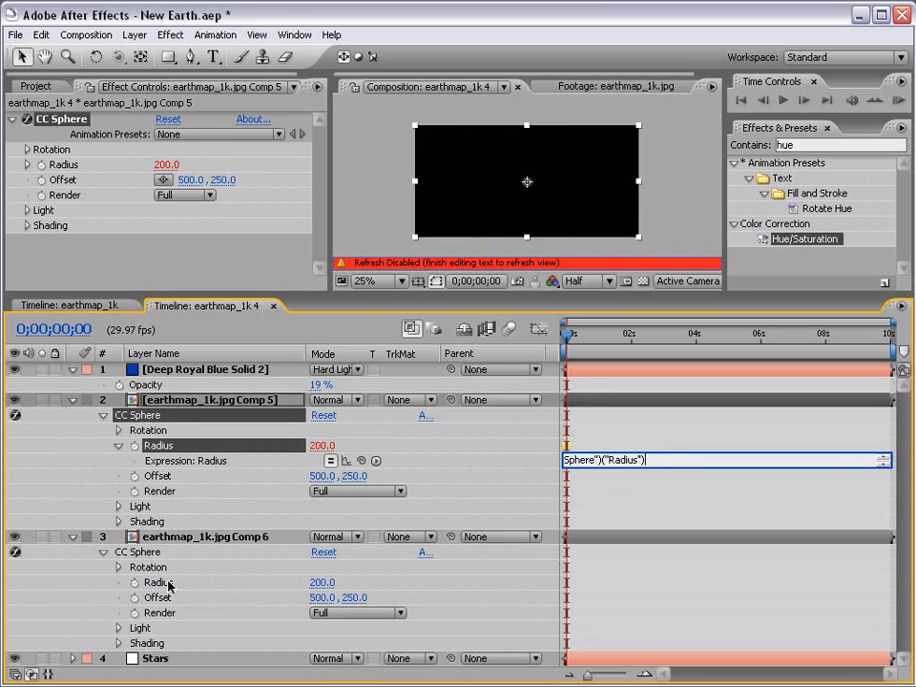
pyautogui.click(174, 537)
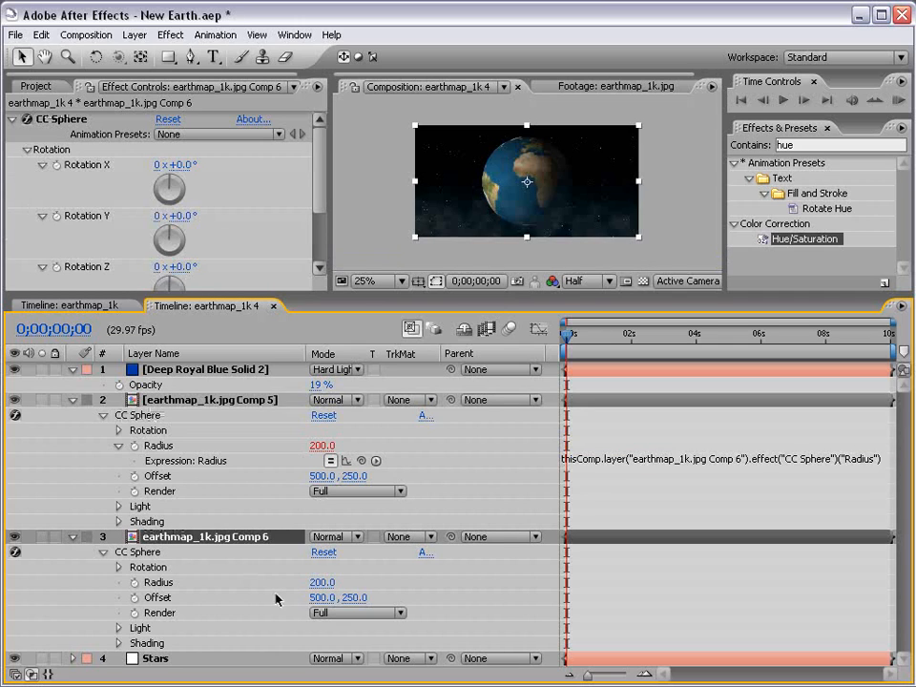
# Set the lower Earth layer's CC Sphere Radius to 137 to test the link
pyautogui.moveTo(324, 584); pyautogui.dragTo(317, 474)
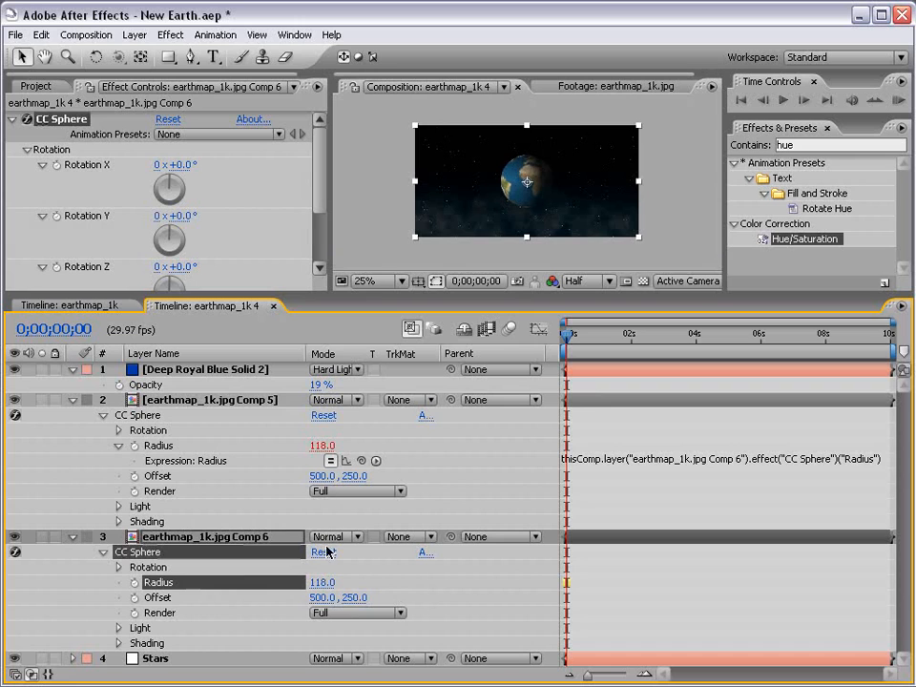
pyautogui.moveTo(321, 581); pyautogui.dragTo(327, 580)
pyautogui.click(389, 577)
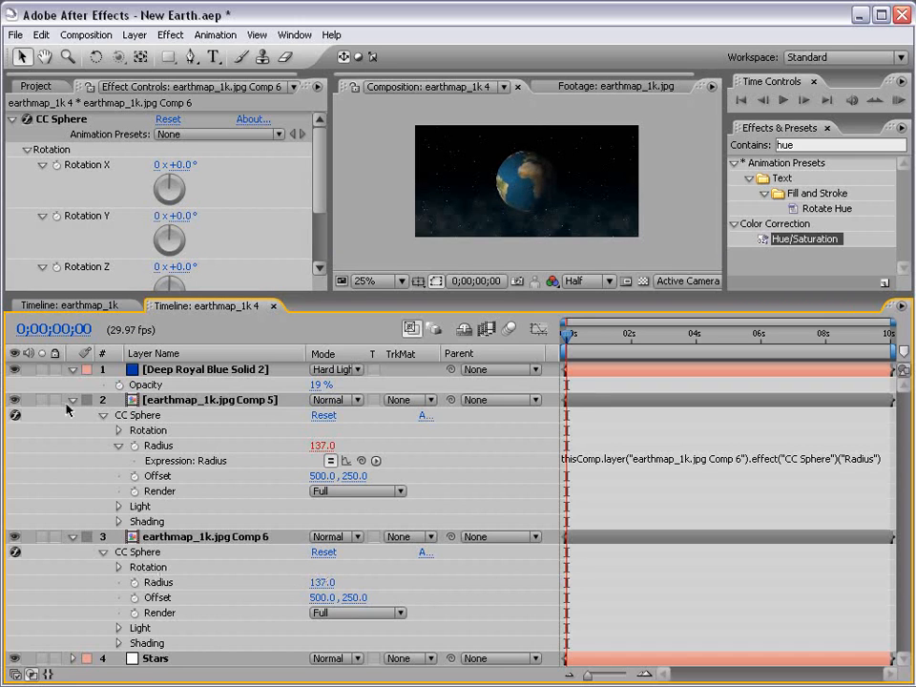
# Expand the CC Sphere Rotation properties of both Earth layers and enlarge the timeline area to show them
pyautogui.moveTo(54, 296); pyautogui.dragTo(122, 228)
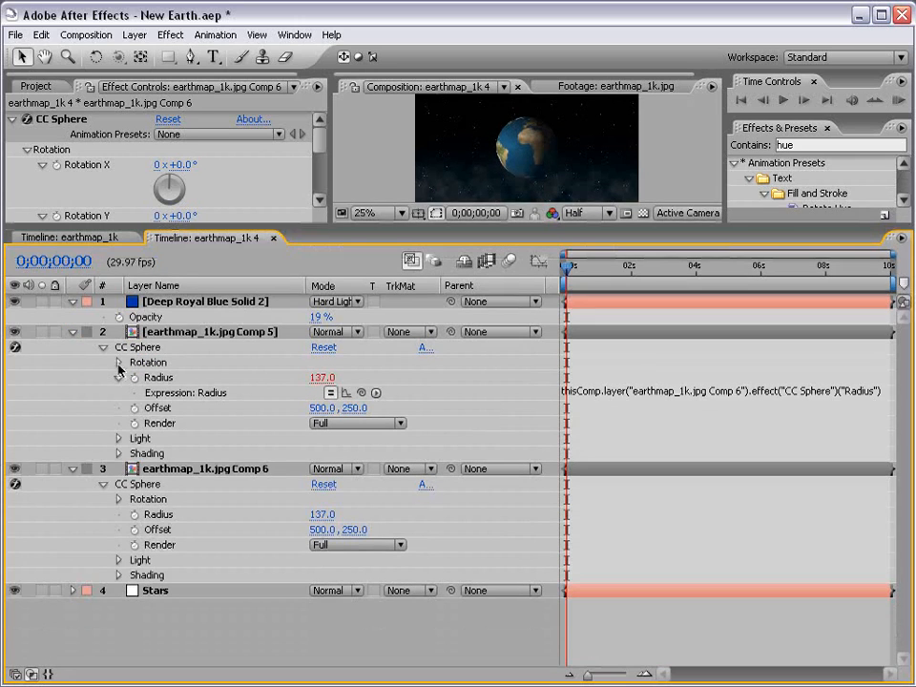
pyautogui.click(118, 363)
pyautogui.click(118, 547)
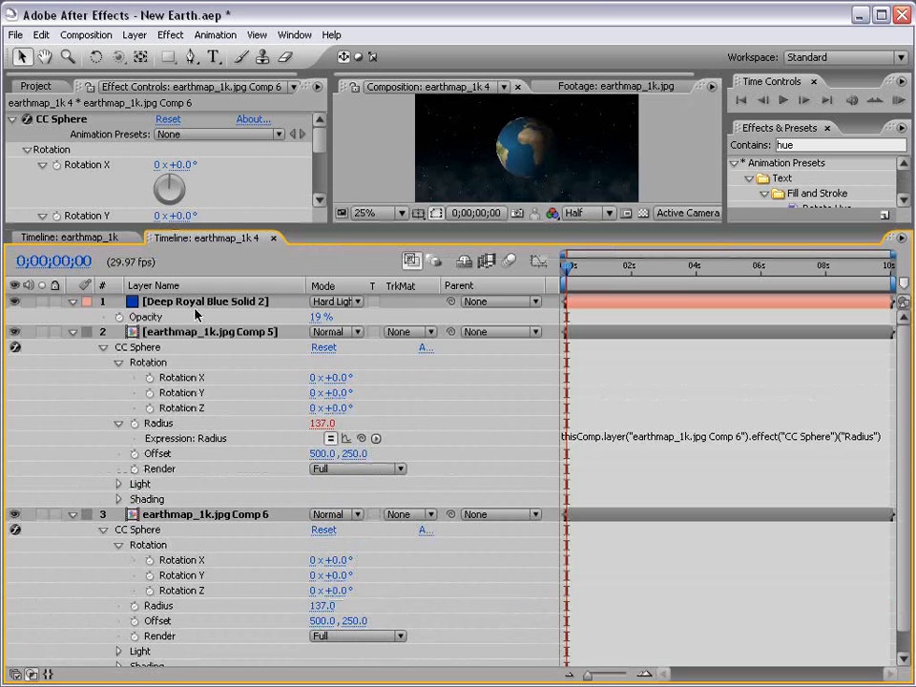
pyautogui.moveTo(218, 226); pyautogui.dragTo(217, 135)
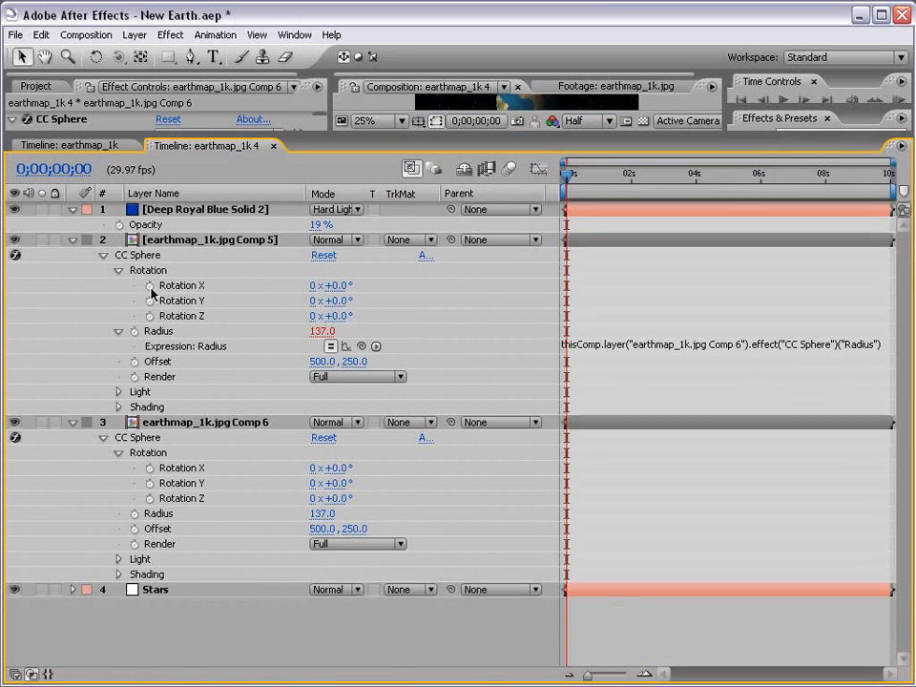
# Rename the lower Earth layer as Master Earth
pyautogui.click(205, 421)
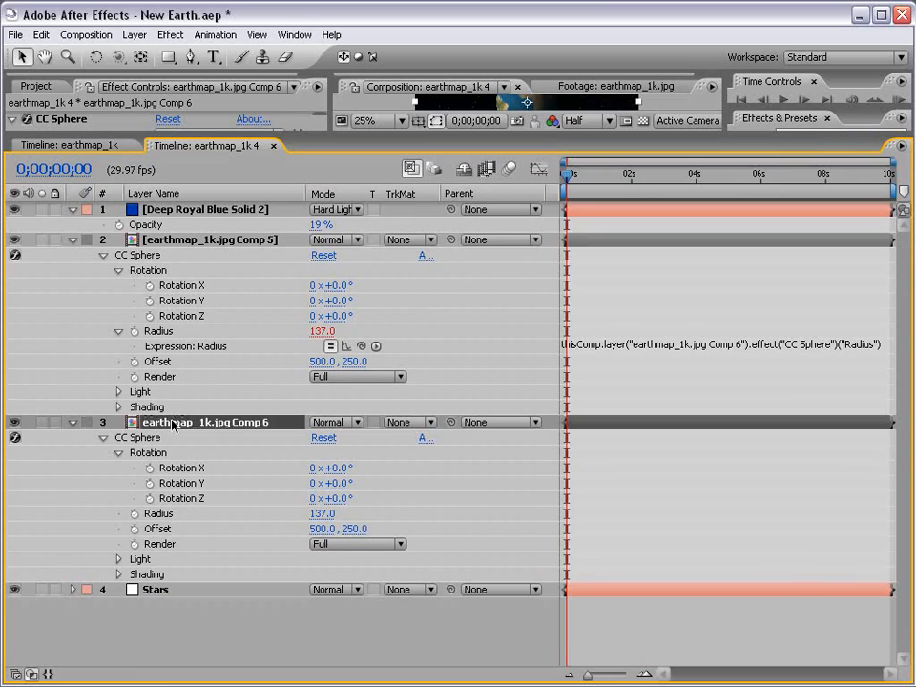
pyautogui.press('Return')
pyautogui.write('Master')
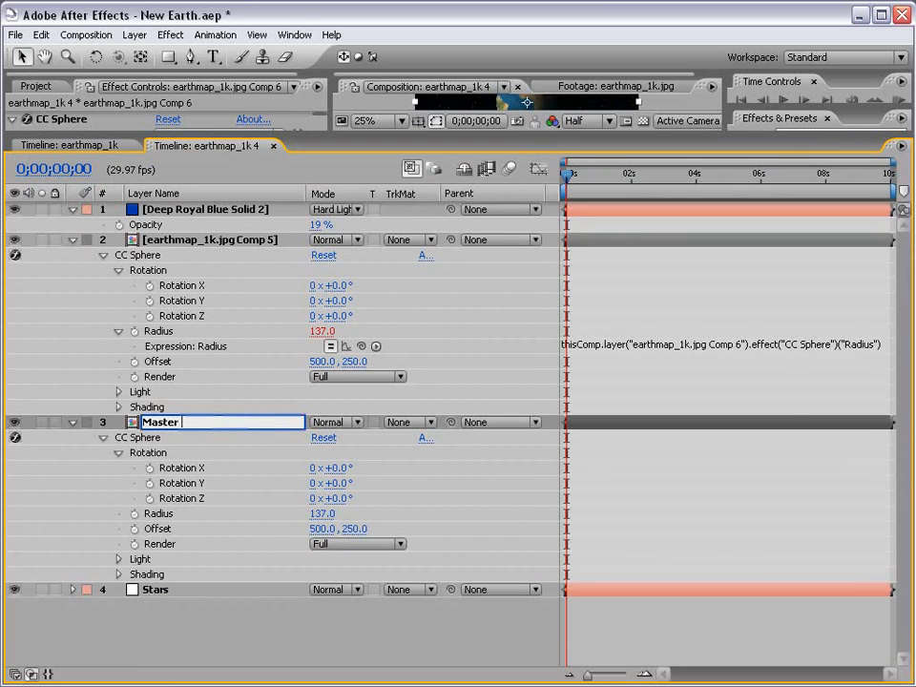
pyautogui.write(' Earth')
pyautogui.press('Return')
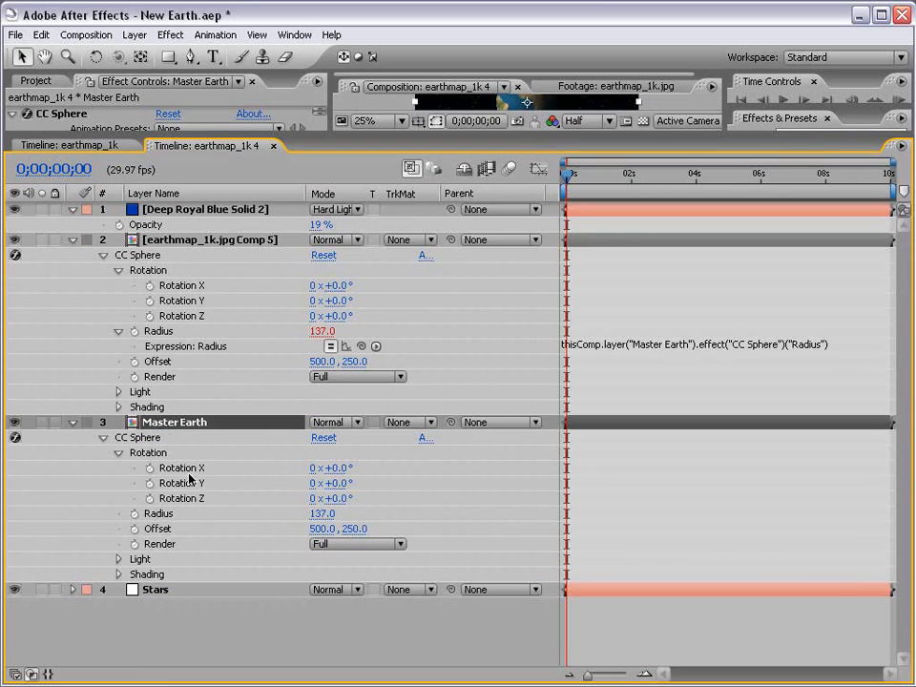
# Link the upper Earth layer's CC Sphere Rotation X, Y and Z to the matching Master Earth rotations with expressions
pyautogui.keyDown('alt'); pyautogui.click(150, 287); pyautogui.keyUp('alt')
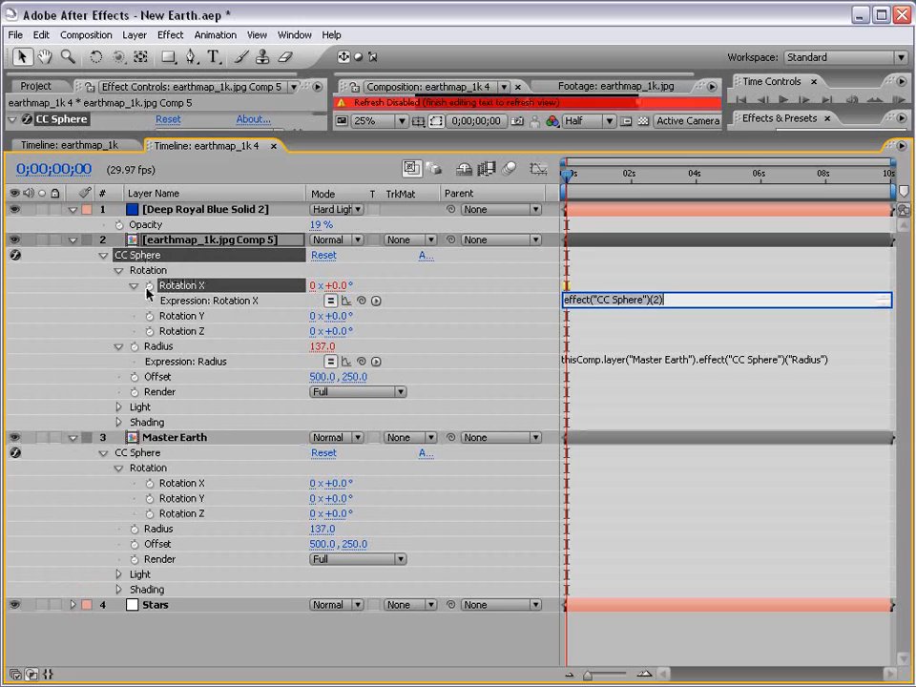
pyautogui.moveTo(361, 300); pyautogui.dragTo(181, 486)
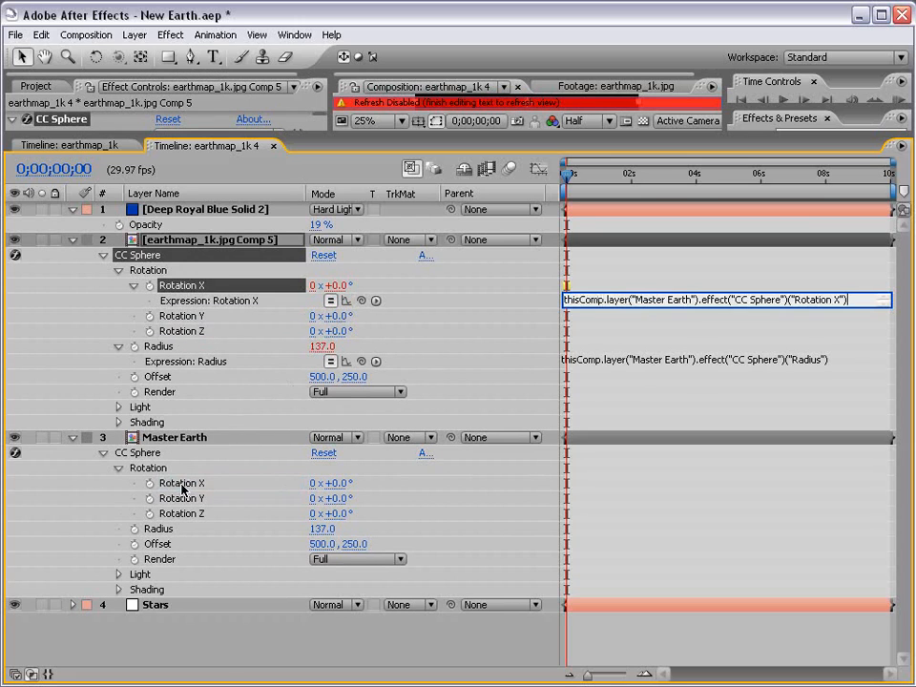
pyautogui.keyDown('alt'); pyautogui.click(149, 316); pyautogui.keyUp('alt')
pyautogui.moveTo(380, 331); pyautogui.dragTo(186, 520)
pyautogui.keyDown('alt'); pyautogui.click(149, 346); pyautogui.keyUp('alt')
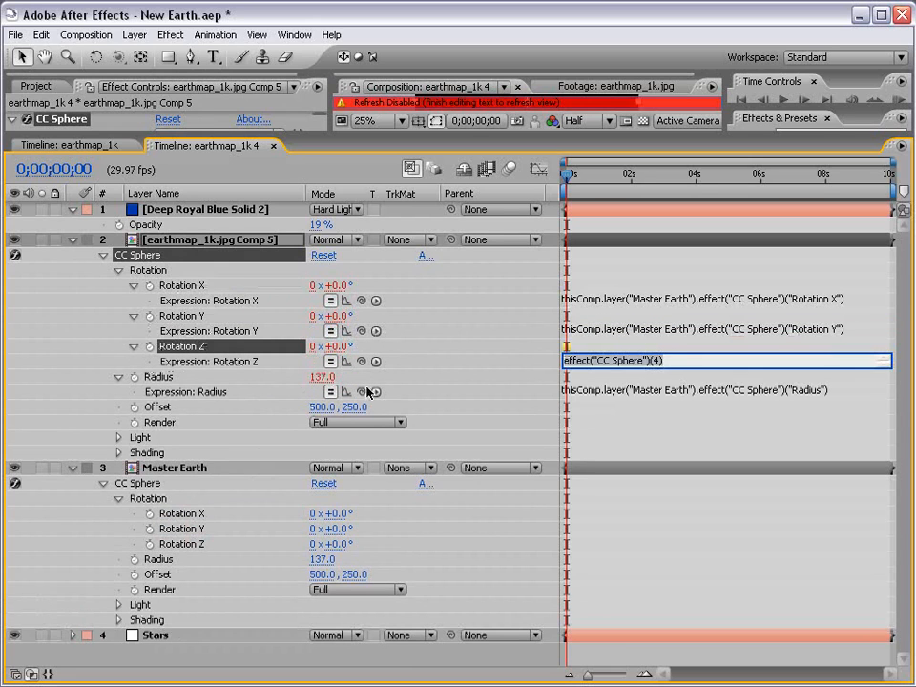
pyautogui.moveTo(360, 361); pyautogui.dragTo(191, 543)
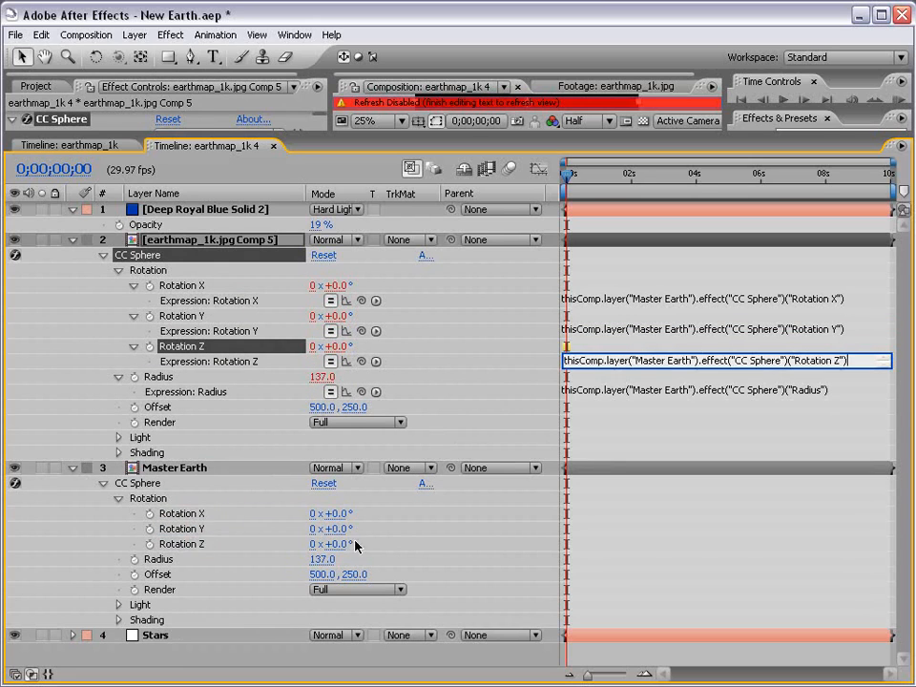
pyautogui.click(740, 545)
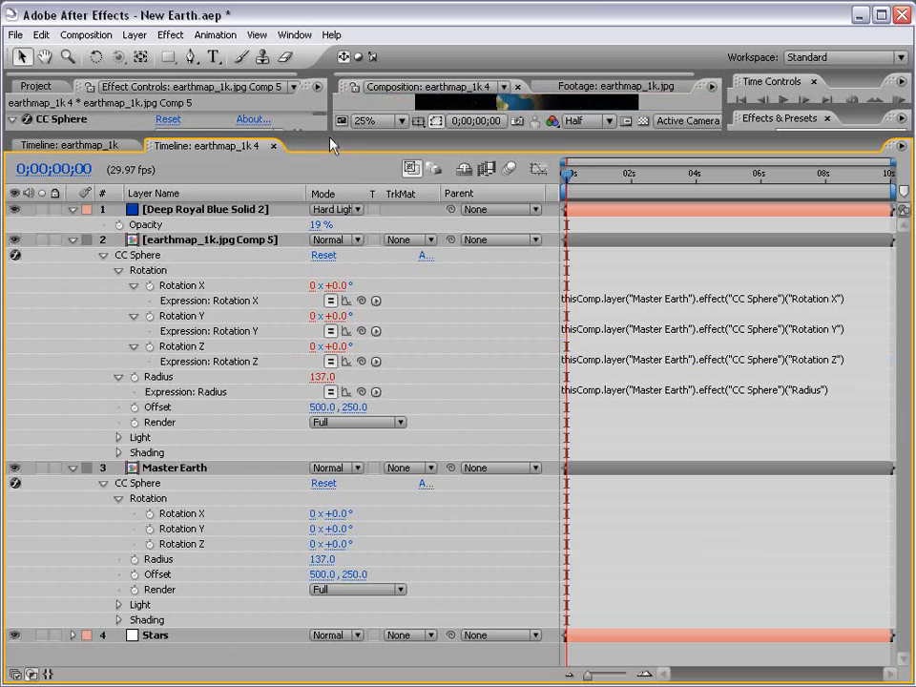
pyautogui.moveTo(324, 135); pyautogui.dragTo(310, 226)
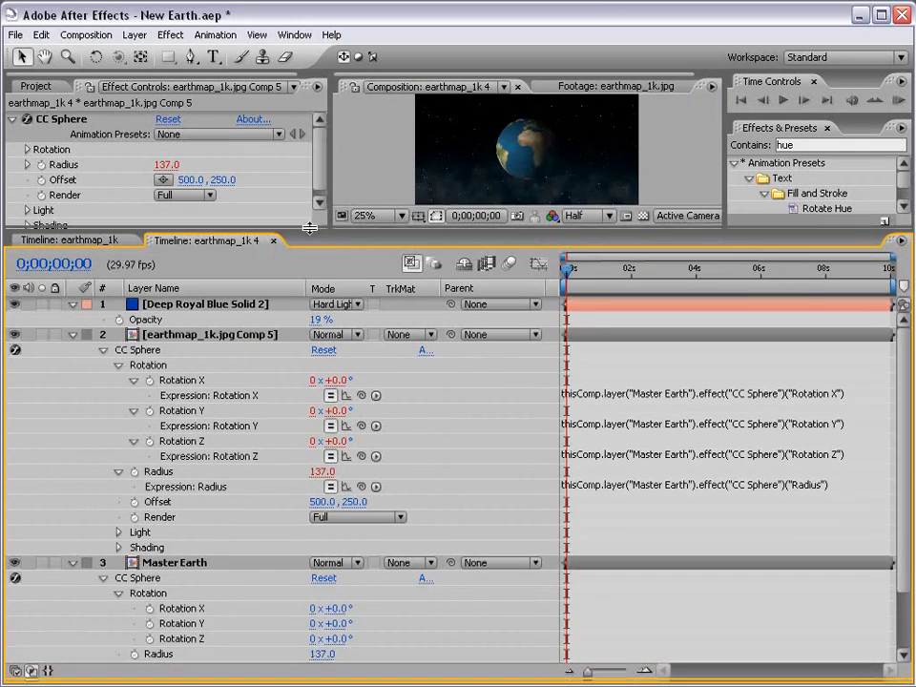
# Reveal the upper Earth layer's CC Sphere Light properties and set its Light Direction to 70°
pyautogui.click(103, 352)
pyautogui.click(104, 351)
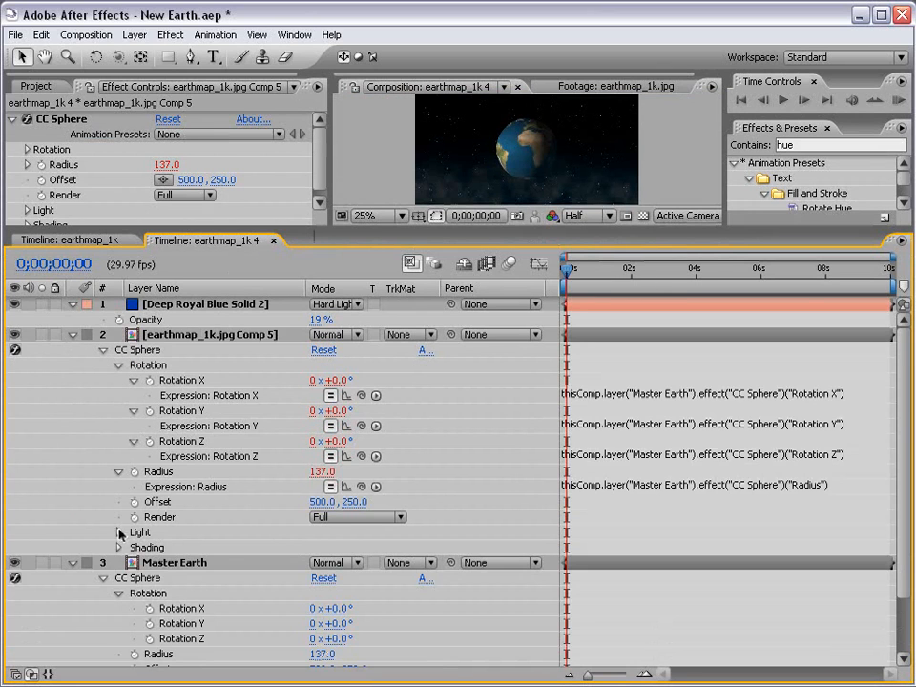
pyautogui.click(120, 532)
pyautogui.scroll(-3, 133, 515)
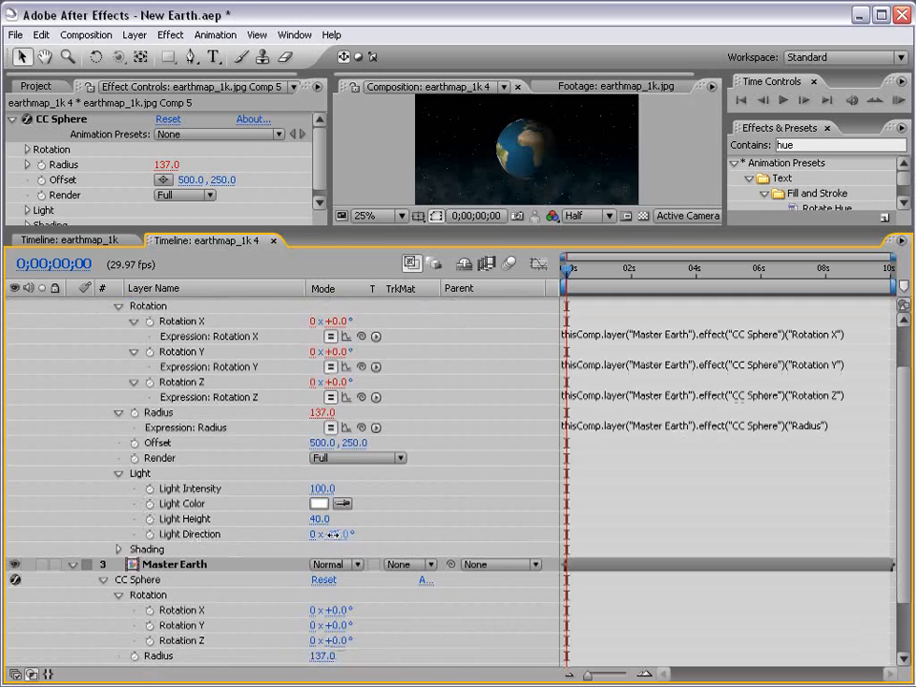
pyautogui.moveTo(332, 540); pyautogui.dragTo(462, 528)
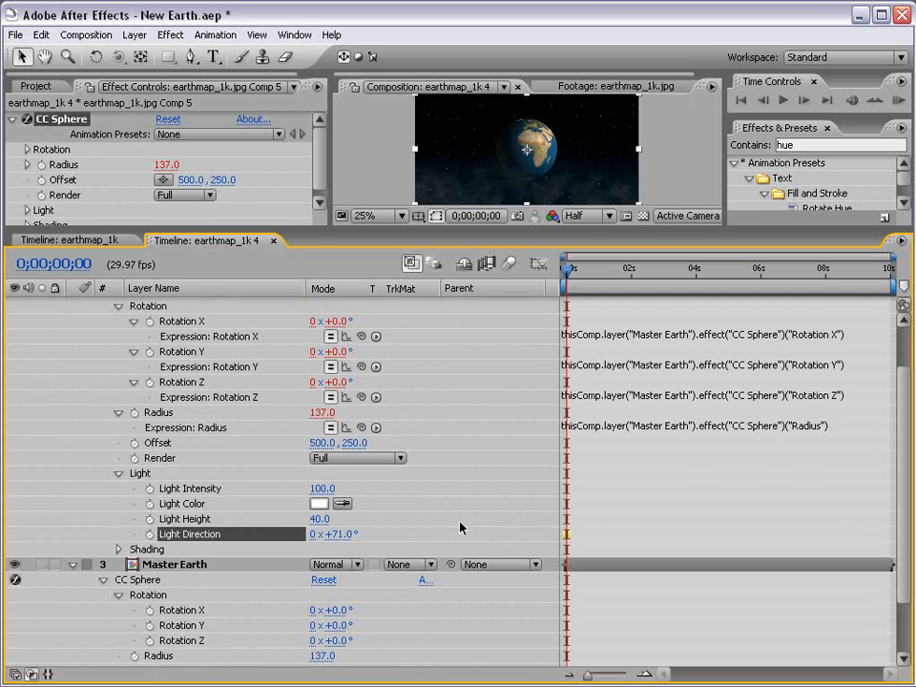
pyautogui.click(341, 537)
pyautogui.press('Return')
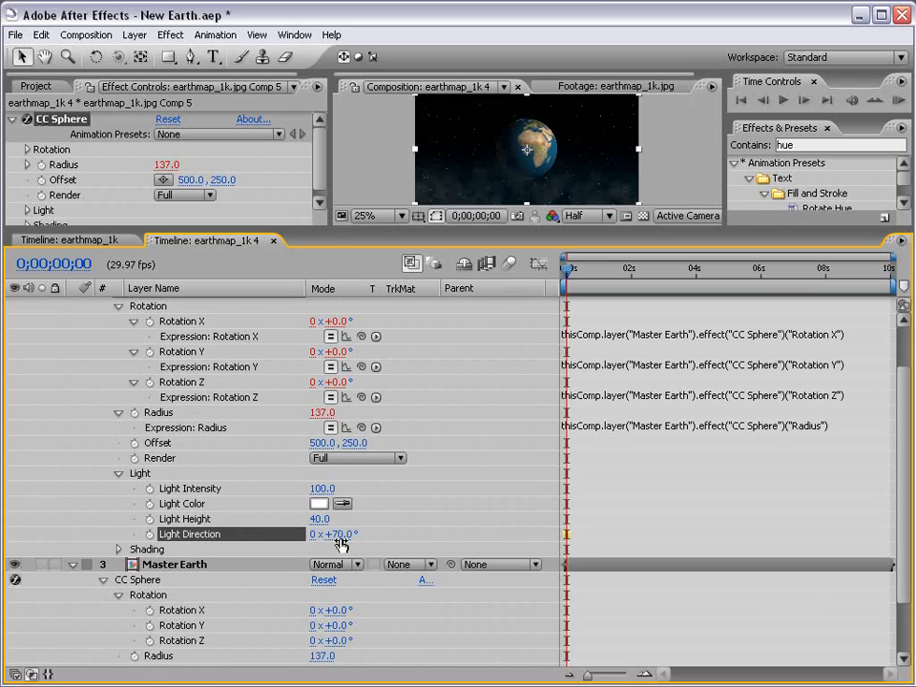
# Set the upper Earth layer's CC Sphere Light Height to -53, Light Intensity to 390 and Light Direction to 90°
pyautogui.moveTo(313, 524); pyautogui.dragTo(246, 519)
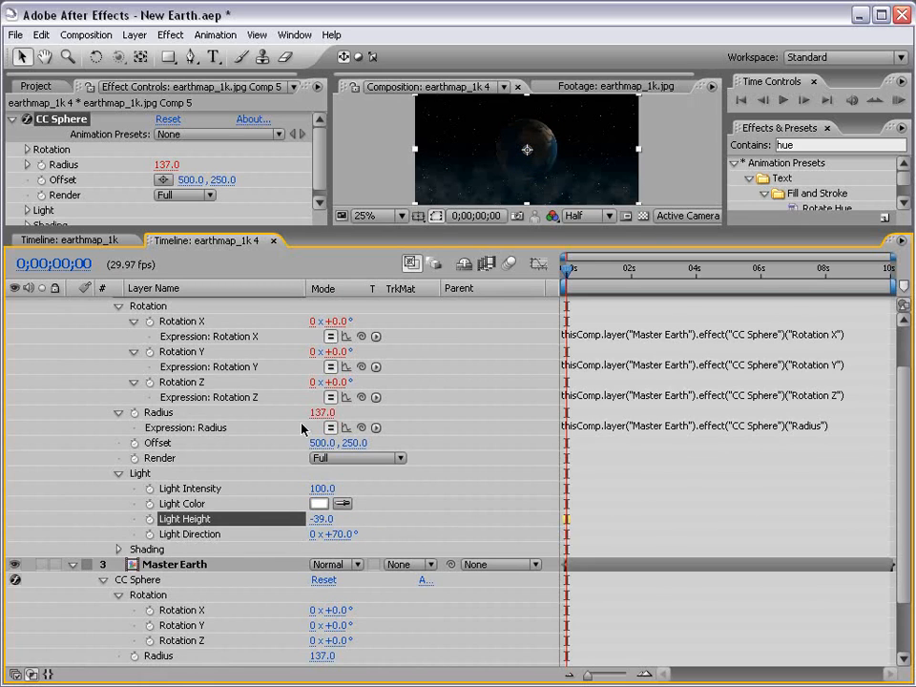
pyautogui.scroll(2, 556, 143)
pyautogui.moveTo(563, 233); pyautogui.dragTo(563, 346)
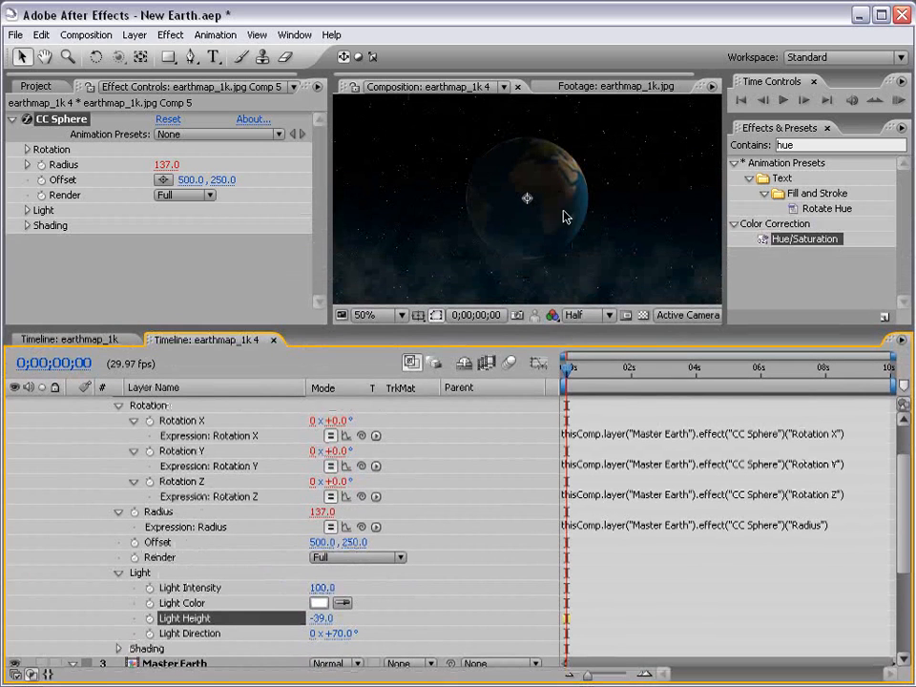
pyautogui.moveTo(320, 588); pyautogui.dragTo(393, 586)
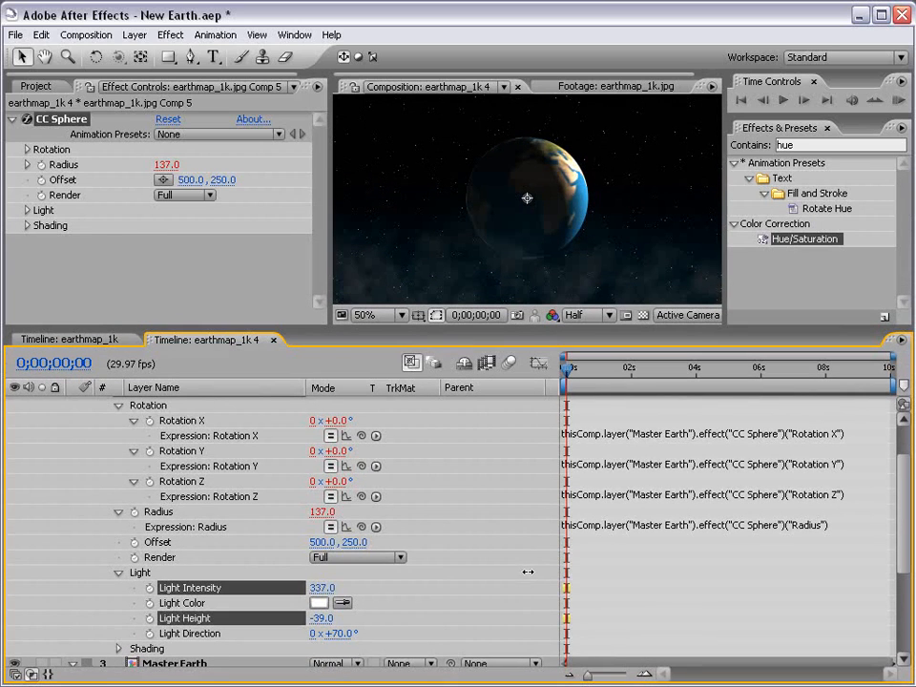
pyautogui.moveTo(337, 633); pyautogui.dragTo(375, 590)
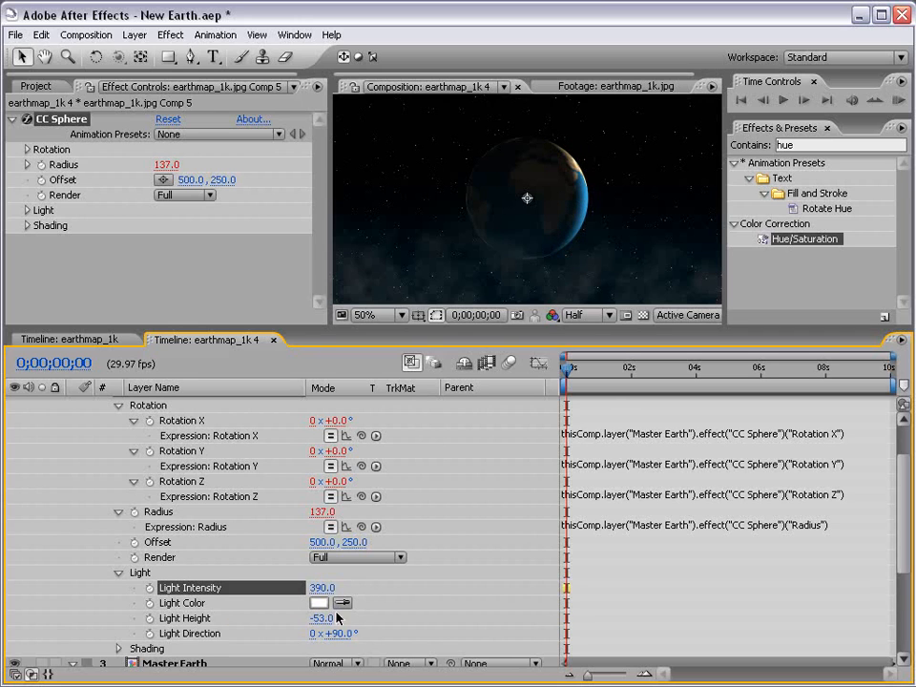
# Change the upper Earth layer's CC Sphere Light Color to turquoise 44FFE7 and check the result in an enlarged composition view
pyautogui.click(324, 603)
pyautogui.moveTo(417, 444); pyautogui.dragTo(417, 417)
pyautogui.click(337, 293)
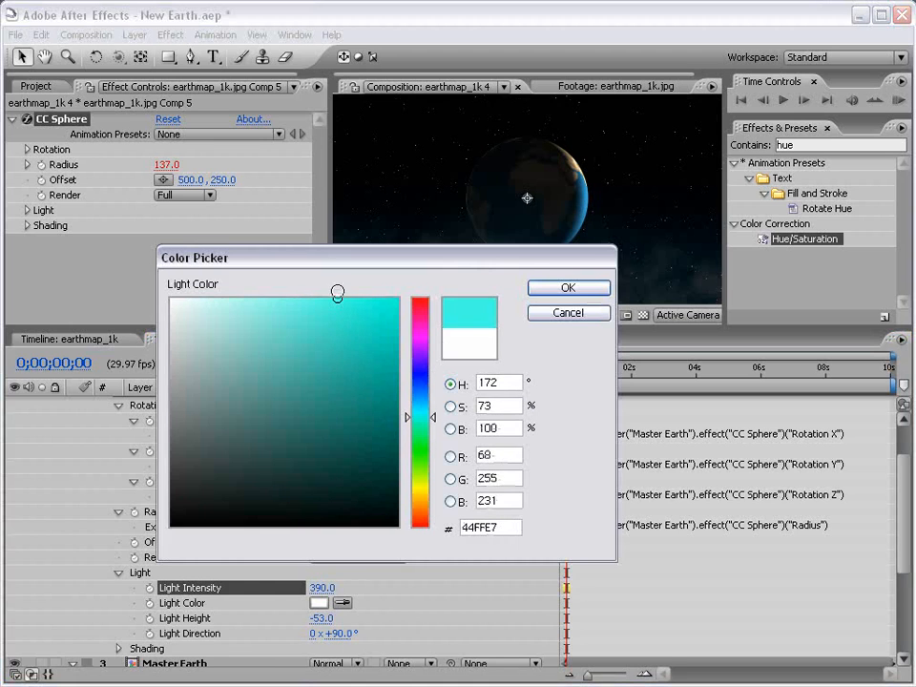
pyautogui.click(544, 292)
pyautogui.press('`')
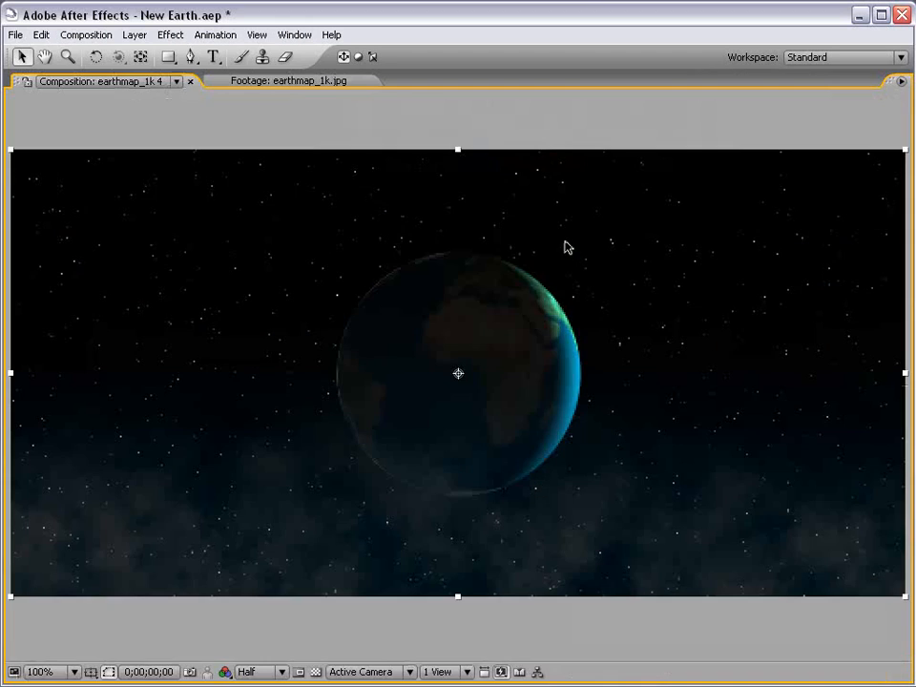
pyautogui.press('`')
# Set the upper Earth layer's blending mode to Screen and preview the composition at Full resolution
pyautogui.scroll(3, 321, 416)
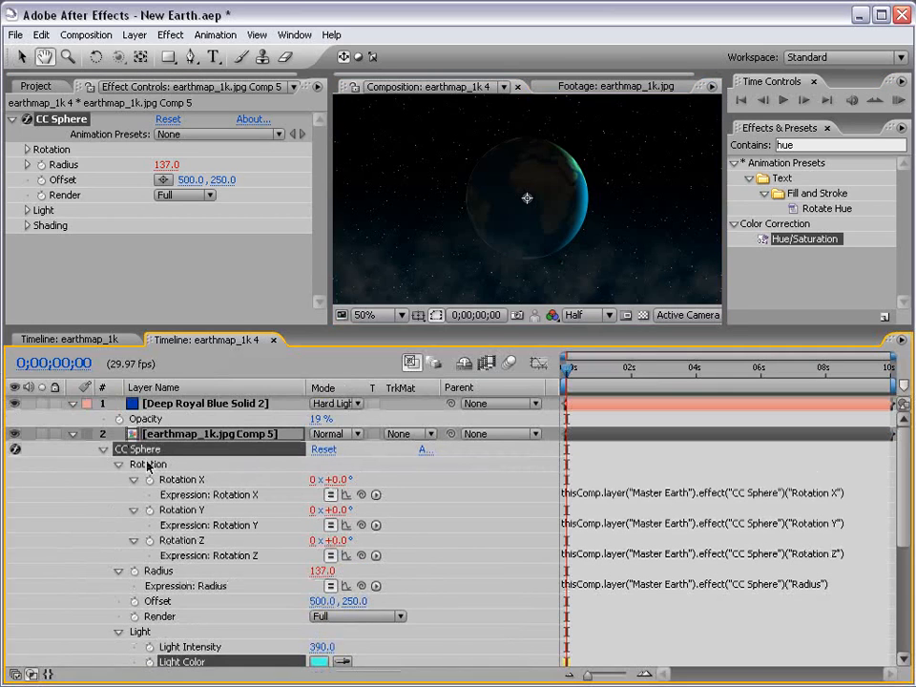
pyautogui.click(324, 434)
pyautogui.click(333, 604)
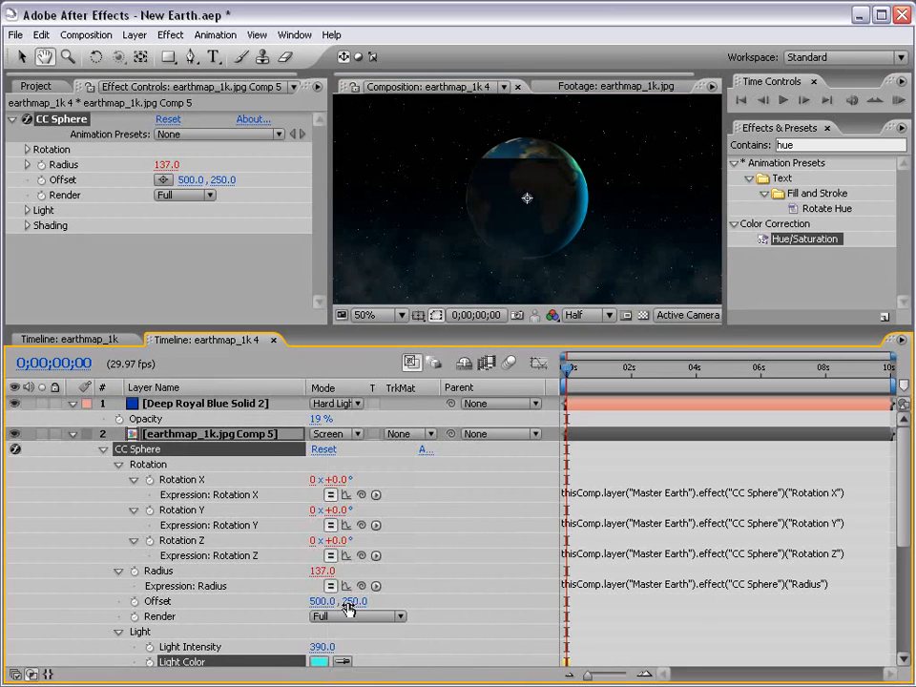
pyautogui.press('`')
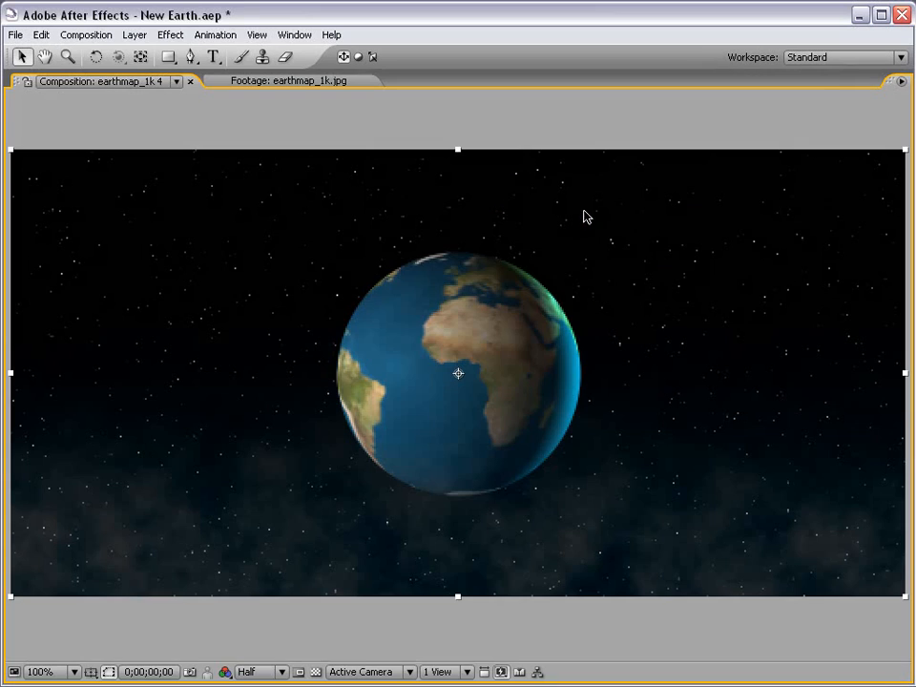
pyautogui.hotkey('ctrl', 'j')
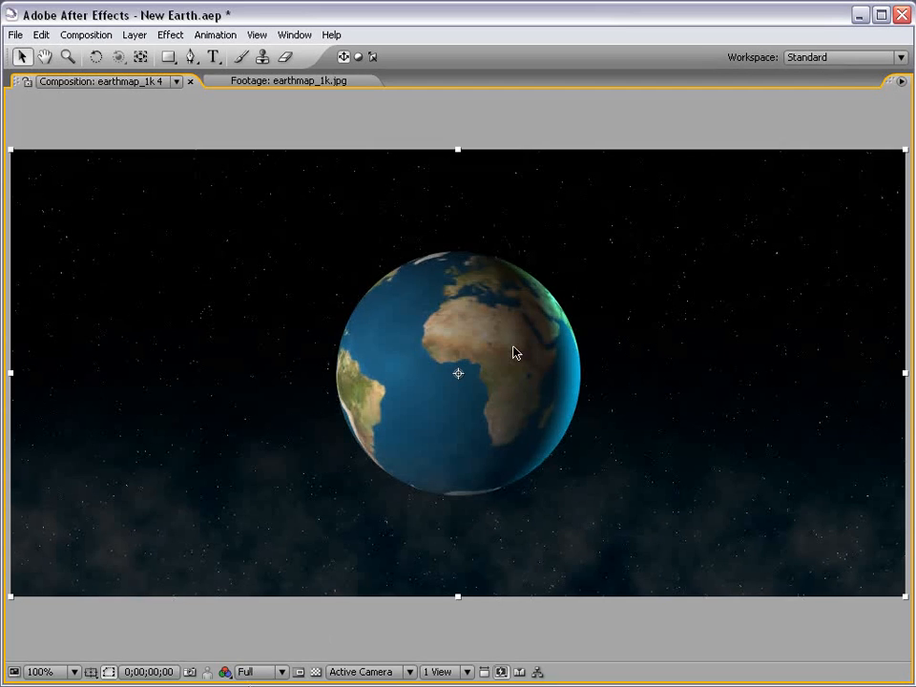
pyautogui.press('`')
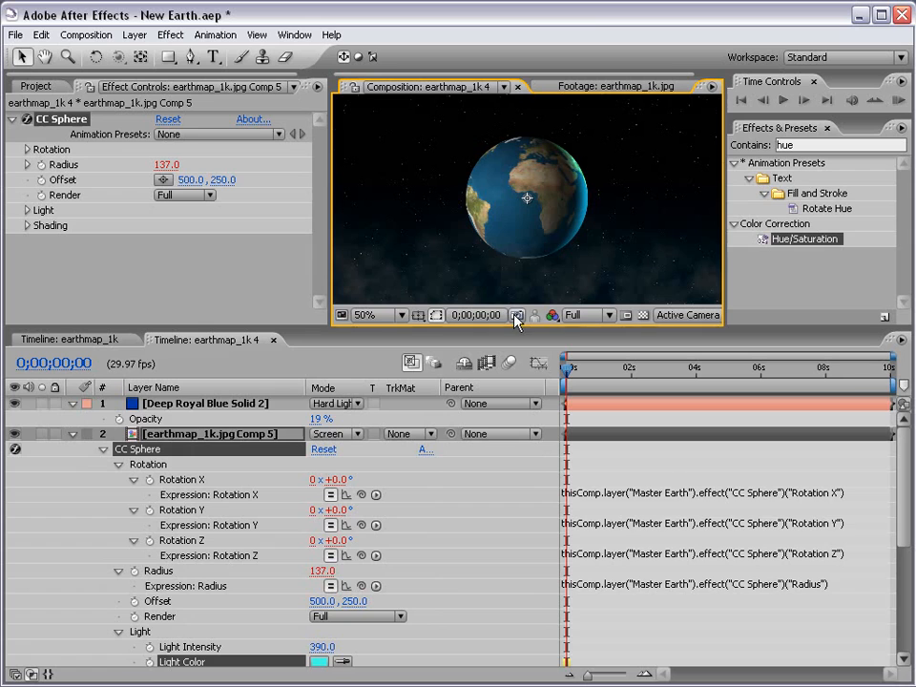
# Collapse the upper Earth layer and set Master Earth's CC Sphere Rotation Y to 29°, testing the linked rotation
pyautogui.click(73, 434)
pyautogui.click(171, 449)
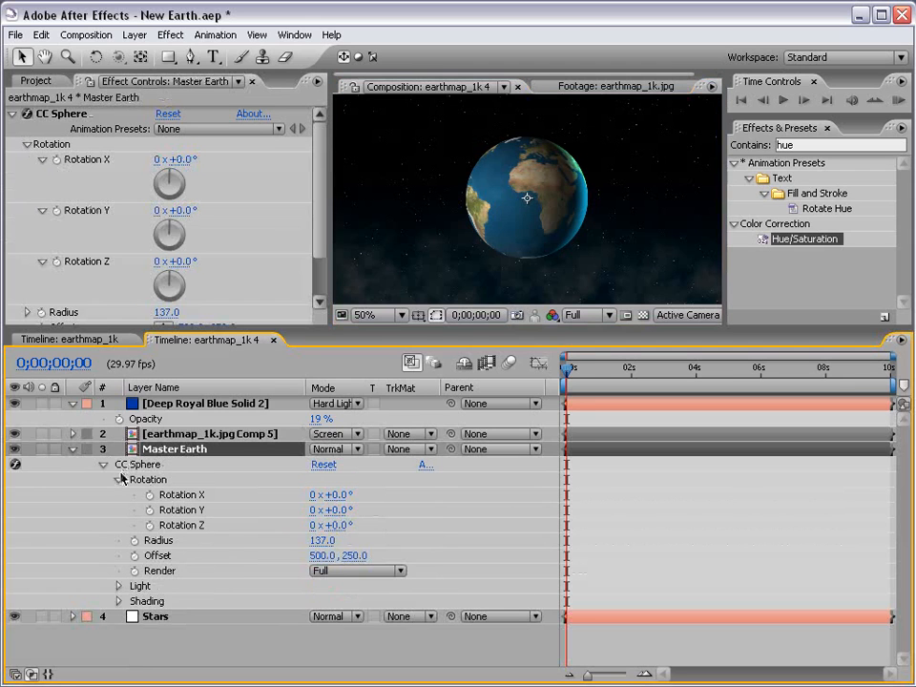
pyautogui.moveTo(336, 509); pyautogui.dragTo(351, 487)
pyautogui.click(42, 434)
pyautogui.click(42, 434)
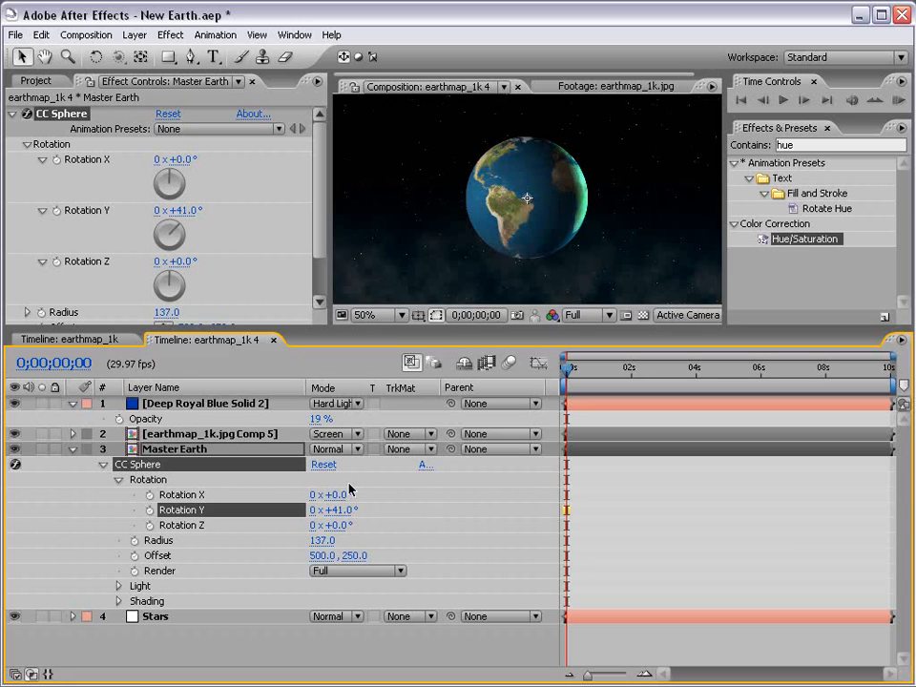
pyautogui.hotkey('ctrl', 'z')
# Duplicate the upper Earth layer that uses Screen mode
pyautogui.click(181, 435)
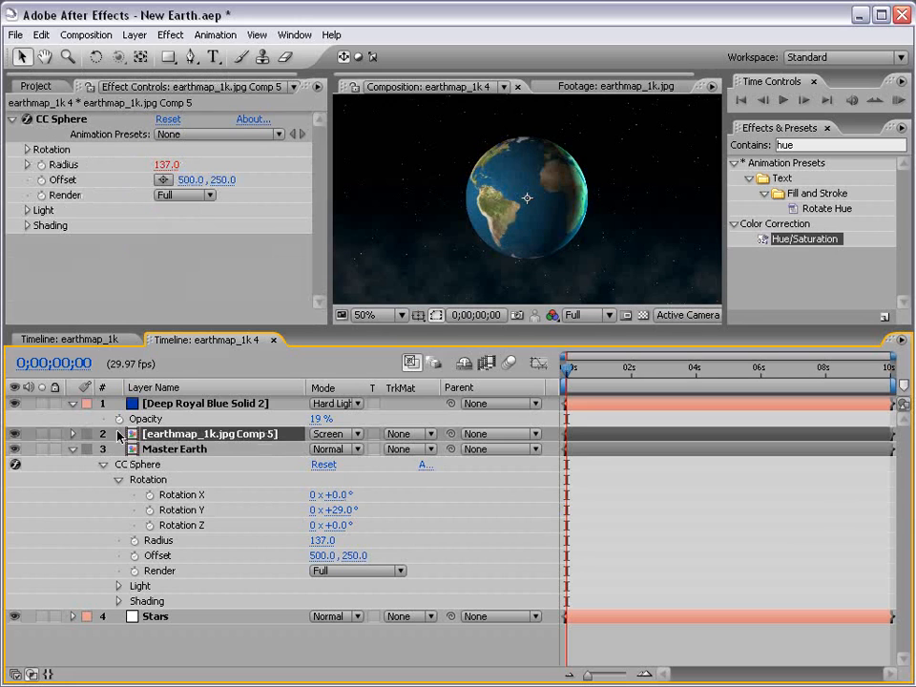
pyautogui.click(72, 450)
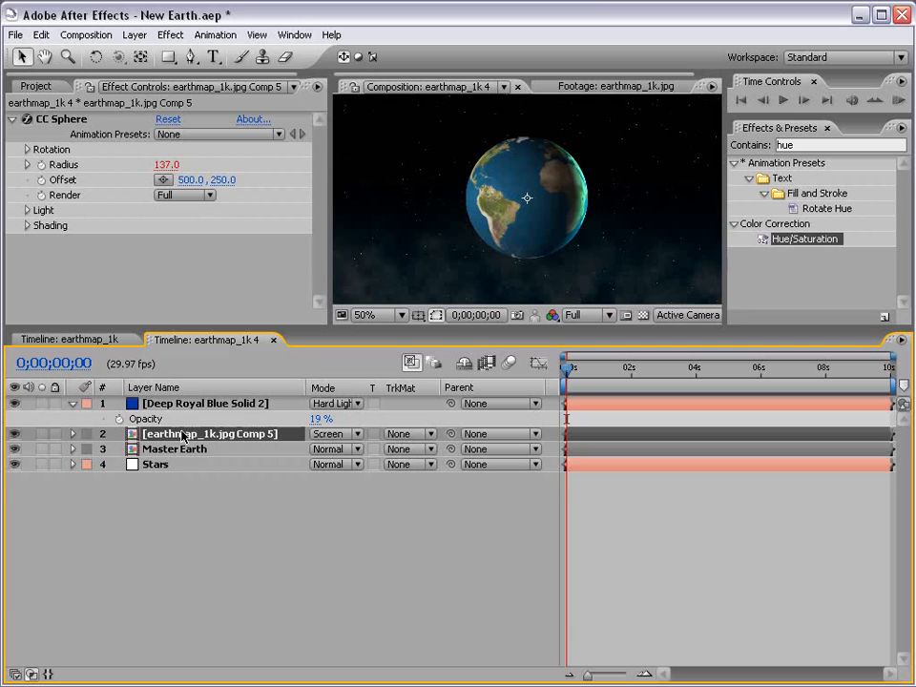
pyautogui.hotkey('ctrl', 'd')
# In the duplicated Earth layer's CC Sphere lighting, set Light Direction to 261° and Light Height to -22
pyautogui.click(72, 433)
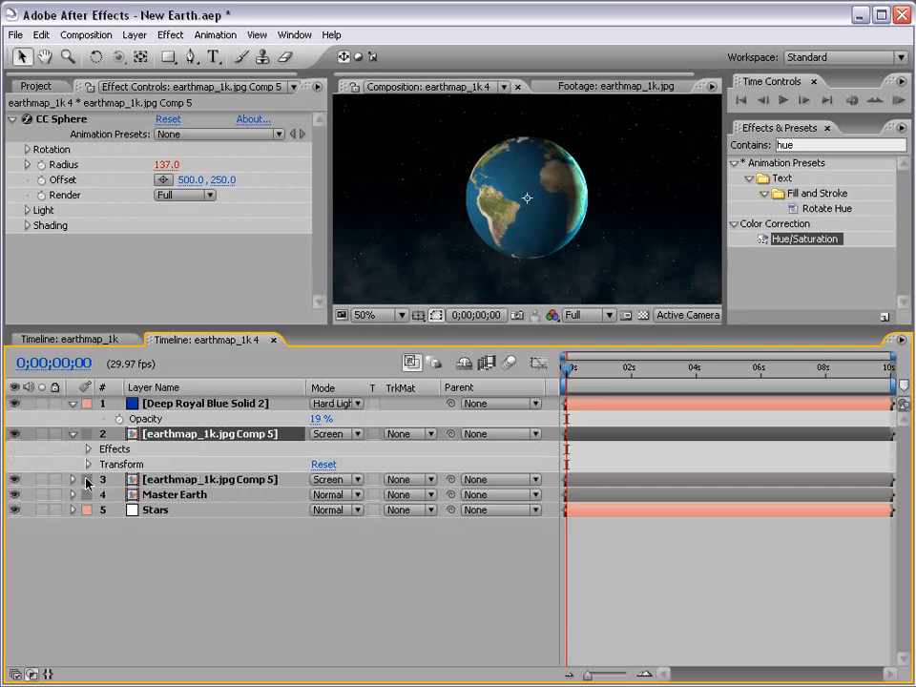
pyautogui.click(87, 449)
pyautogui.click(103, 465)
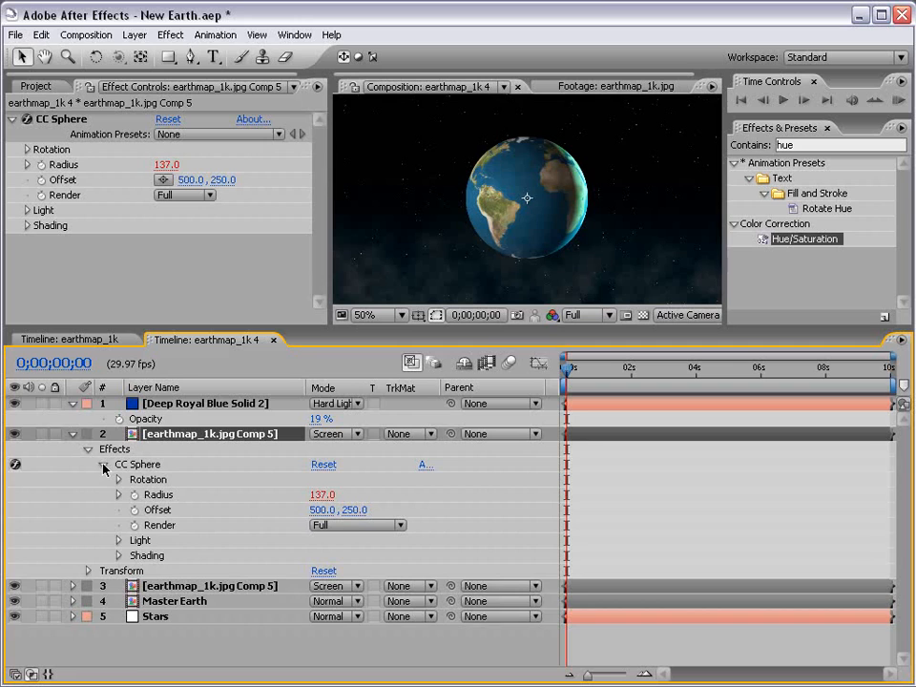
pyautogui.click(118, 541)
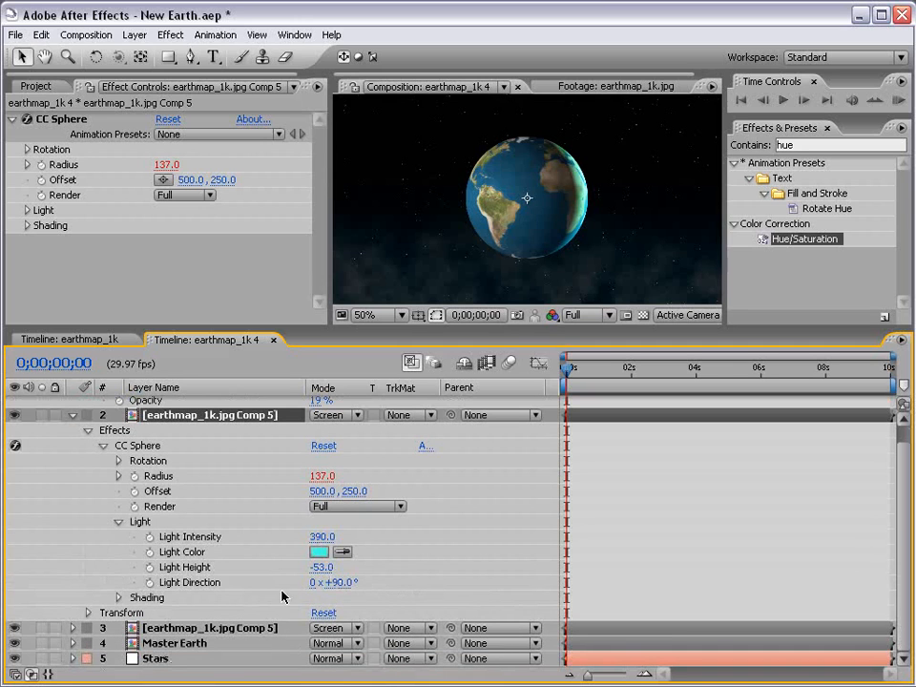
pyautogui.moveTo(345, 582); pyautogui.dragTo(480, 568)
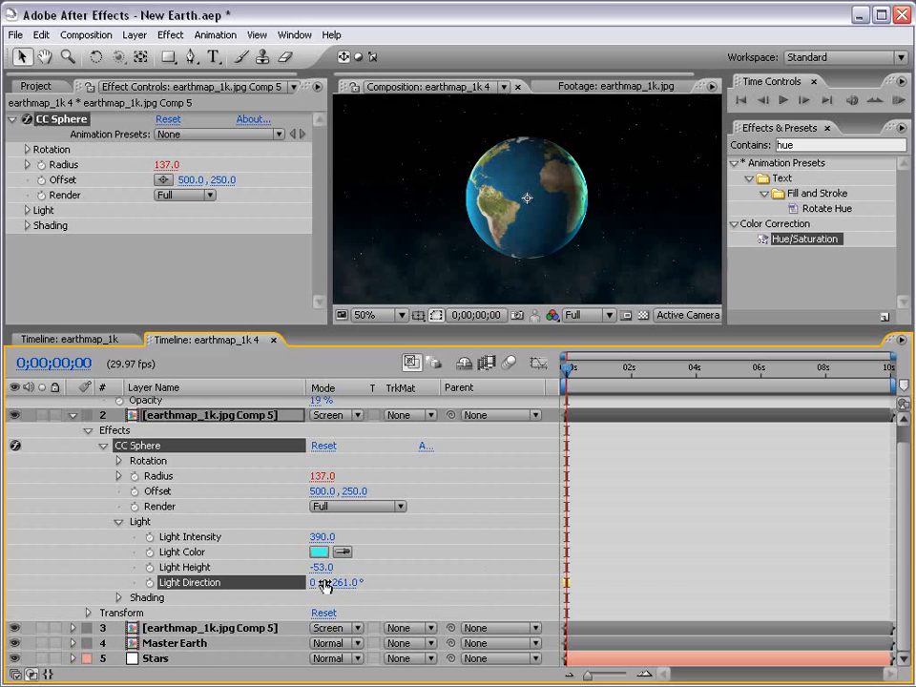
pyautogui.moveTo(322, 567); pyautogui.dragTo(346, 567)
# Change the duplicate's CC Sphere Light Color to pale cyan E8FFFC and its Light Intensity to 242
pyautogui.click(318, 551)
pyautogui.click(202, 327)
pyautogui.moveTo(202, 327); pyautogui.dragTo(191, 298)
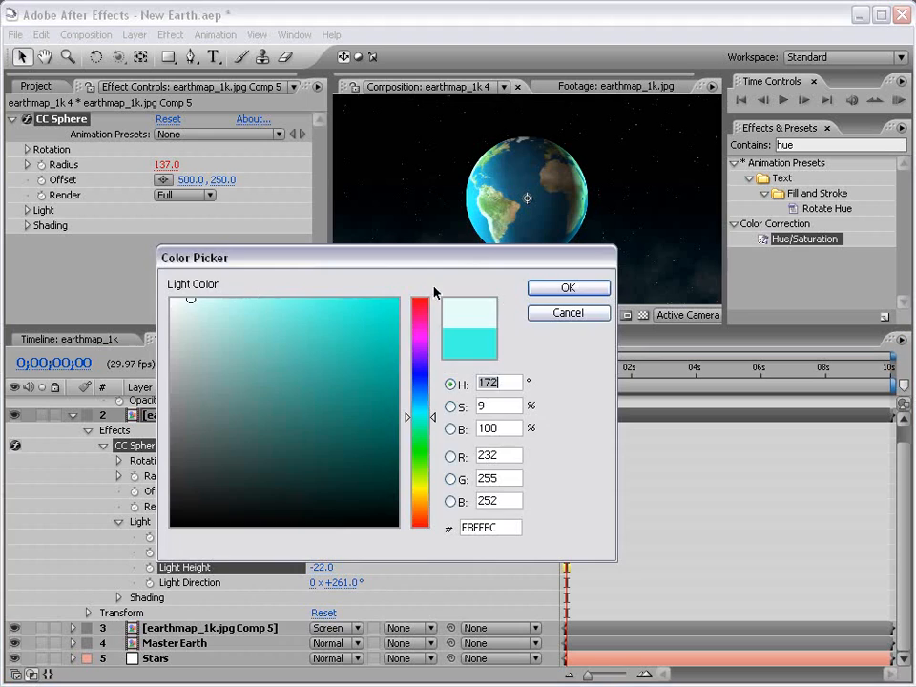
pyautogui.click(537, 289)
pyautogui.click(305, 537)
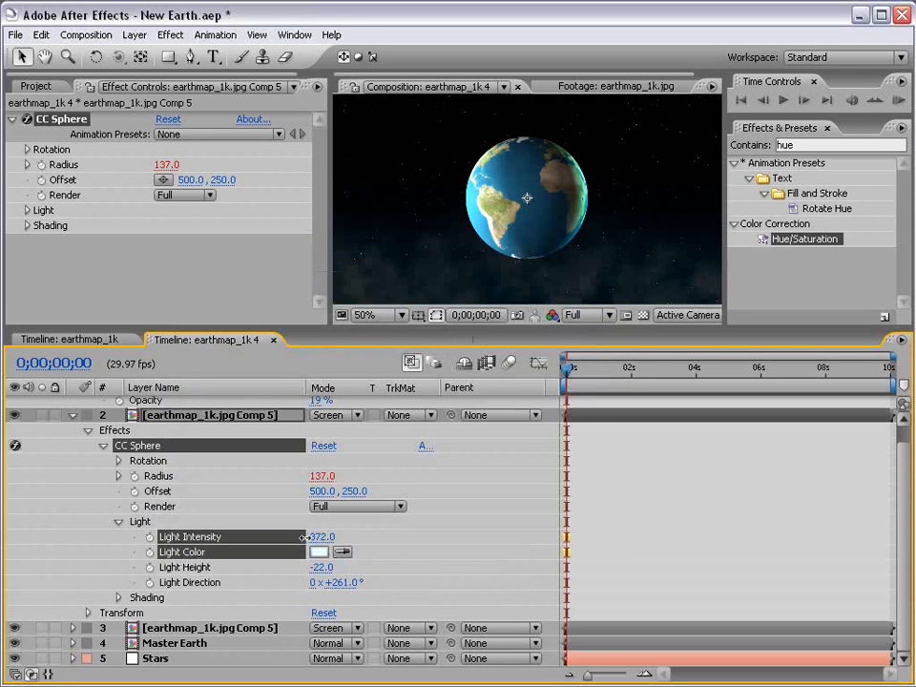
pyautogui.moveTo(305, 537); pyautogui.dragTo(256, 488)
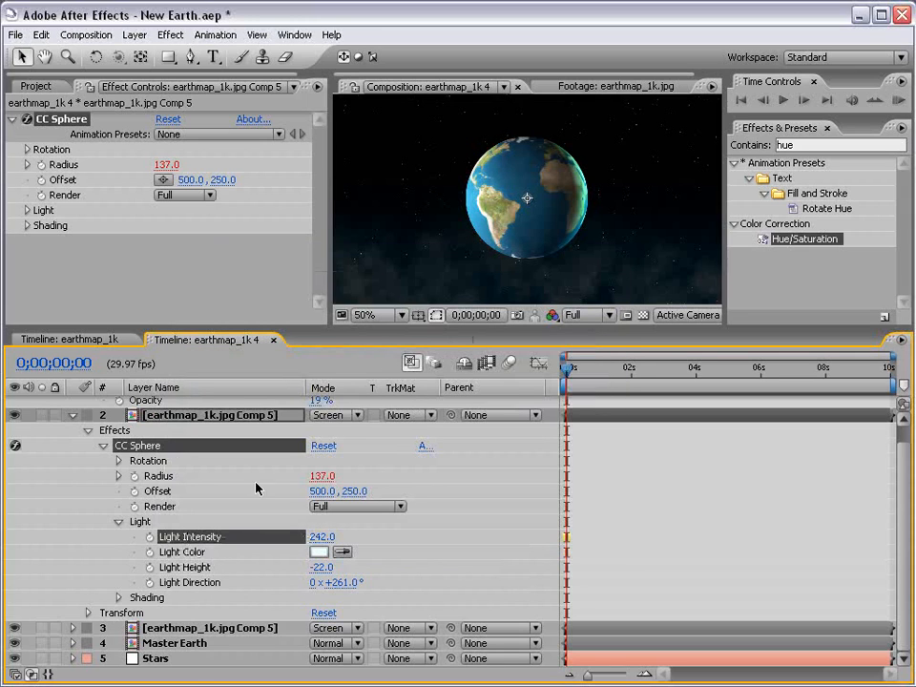
# Set the duplicate's CC Sphere Light Direction to 270° and review the Earth in an enlarged composition view
pyautogui.press('`')
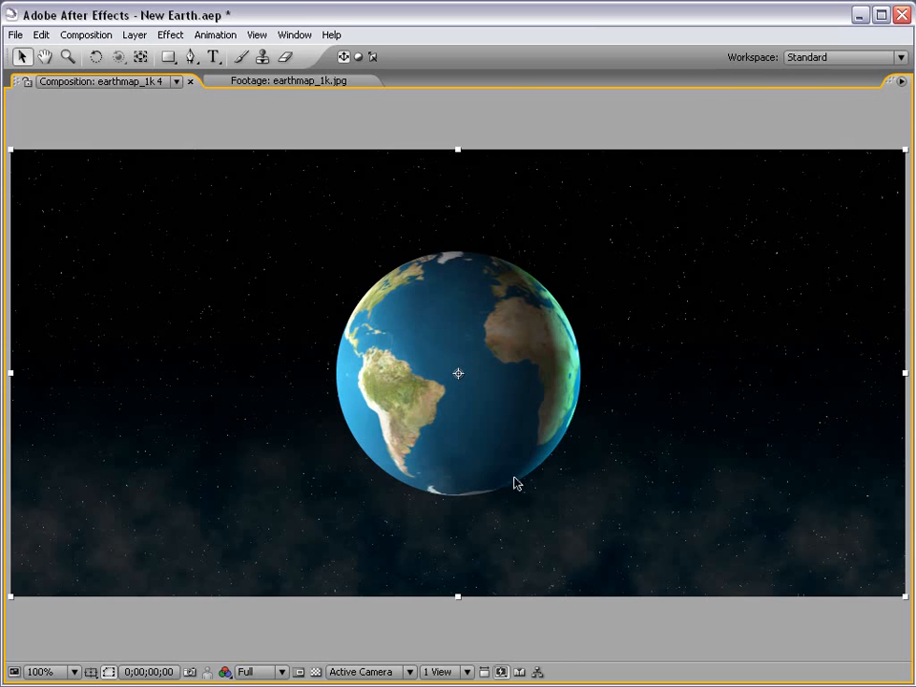
pyautogui.press('`')
pyautogui.click(339, 582)
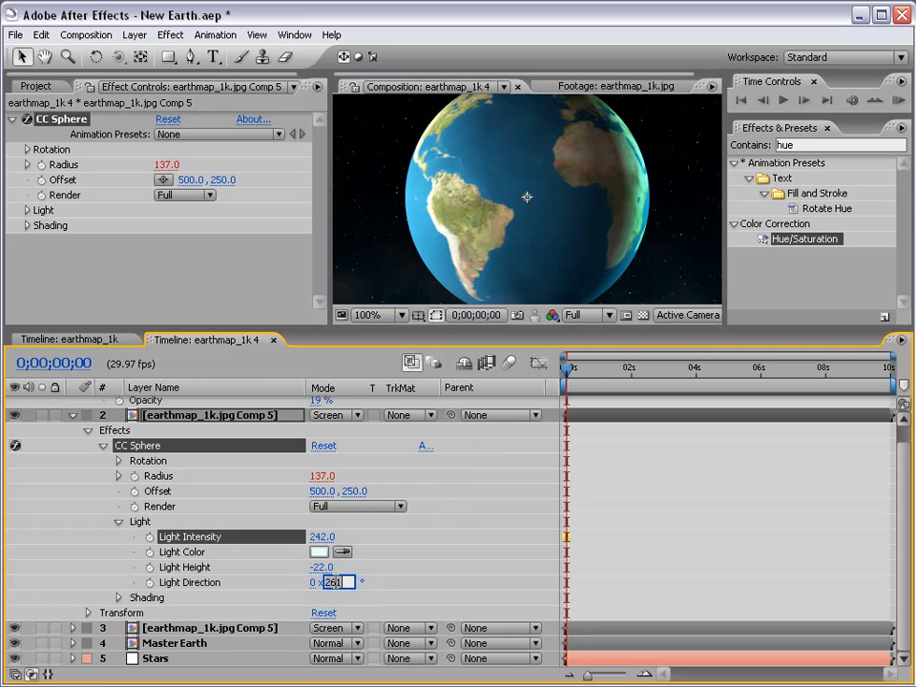
pyautogui.write('270')
pyautogui.press('Return')
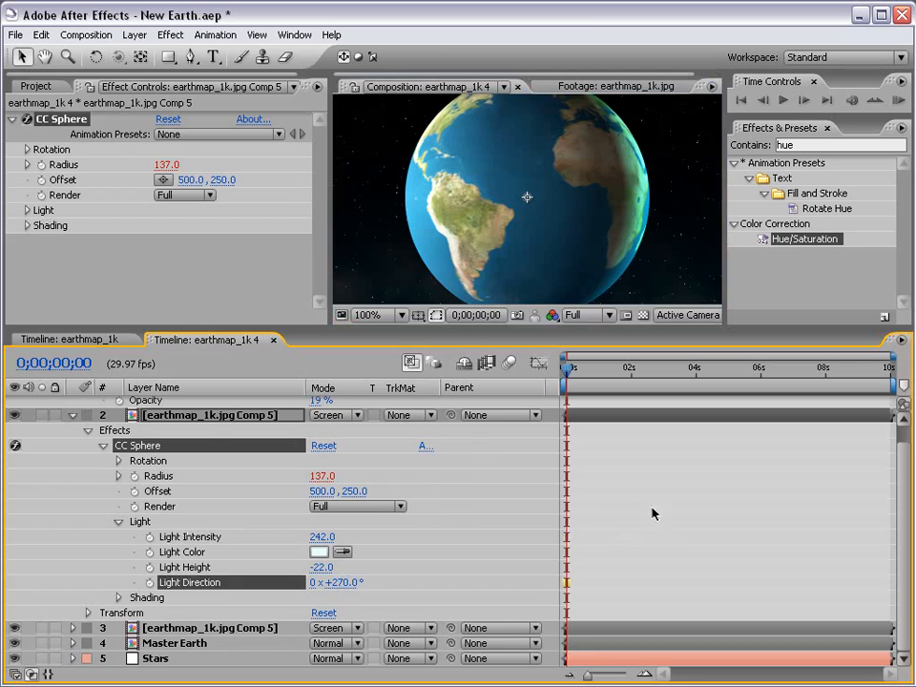
pyautogui.scroll(-2, 551, 243)
pyautogui.scroll(2, 479, 201)
pyautogui.press('`')
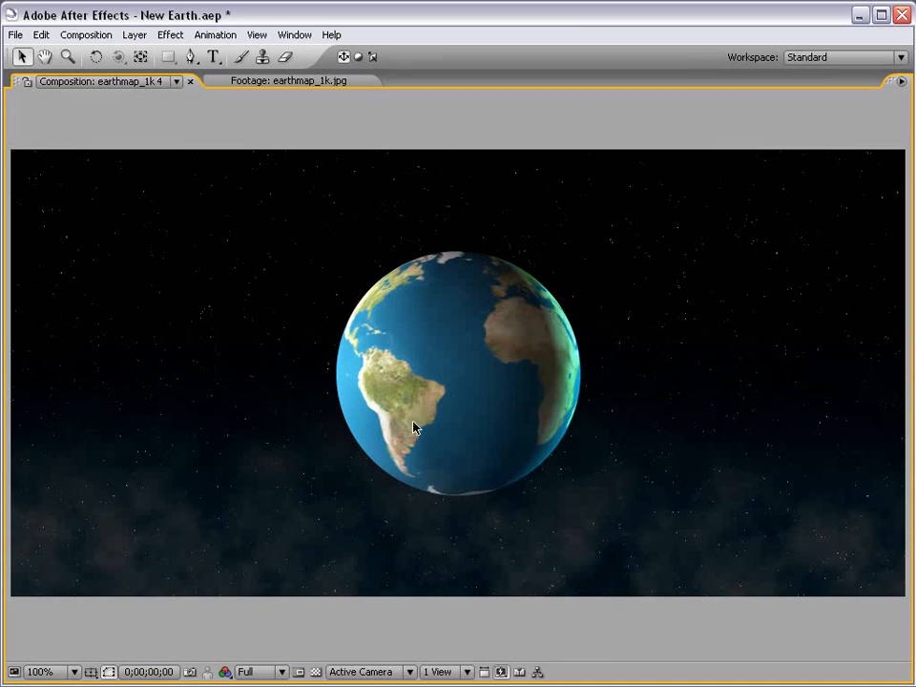
pyautogui.press('`')
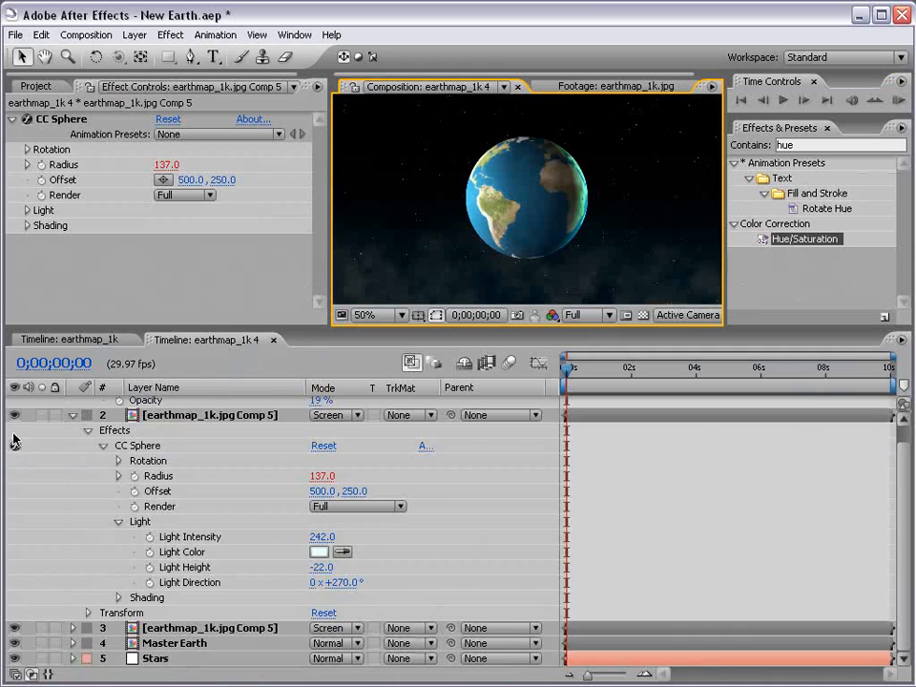
# Open Master Earth's CC Sphere Shading properties and set Specular to 100
pyautogui.click(74, 417)
pyautogui.click(158, 465)
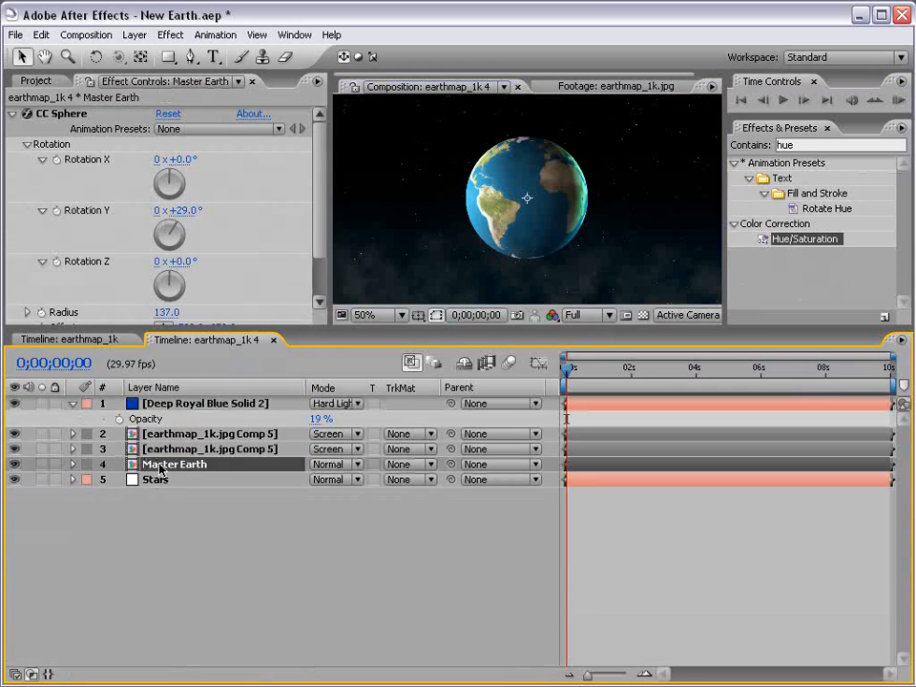
pyautogui.click(73, 464)
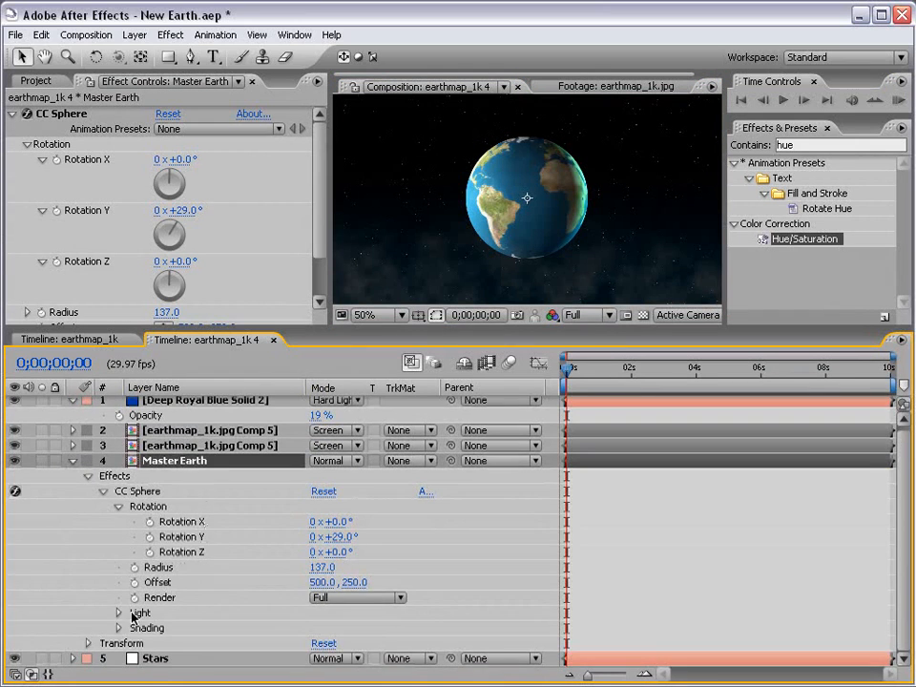
pyautogui.click(118, 627)
pyautogui.scroll(-3, 188, 610)
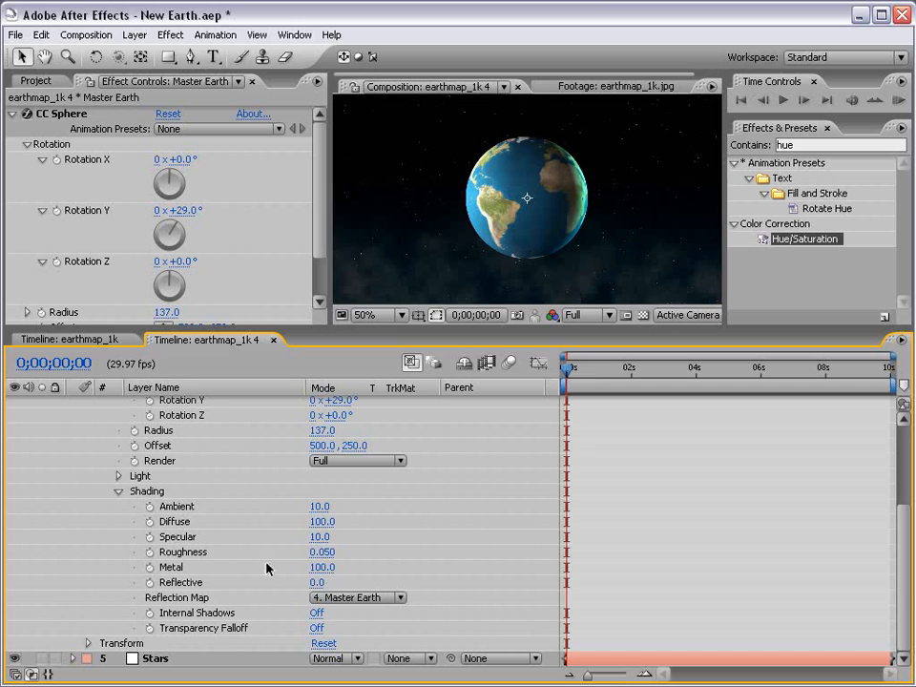
pyautogui.moveTo(321, 537); pyautogui.dragTo(420, 539)
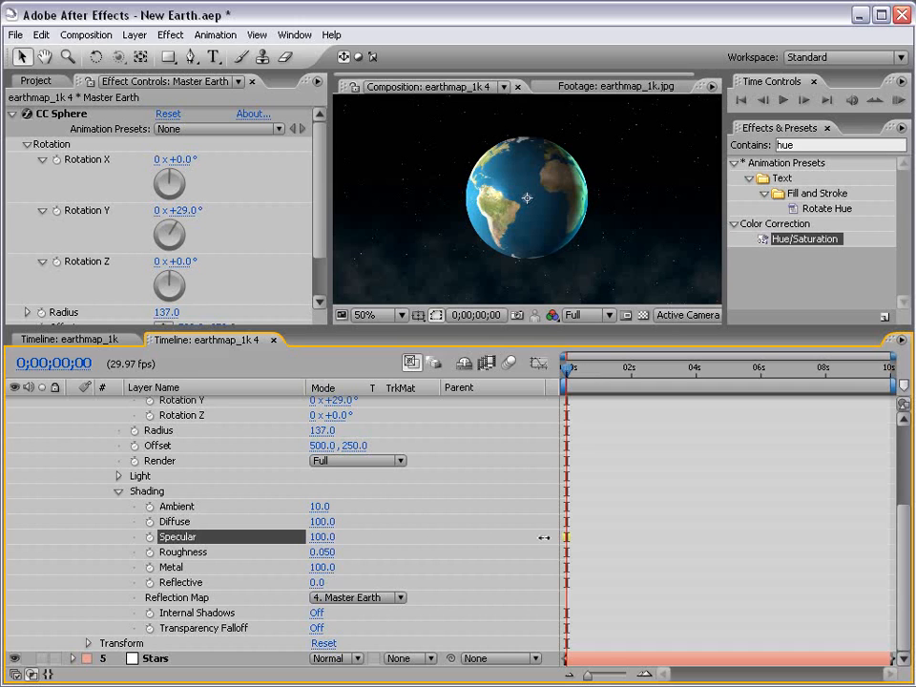
# Set Master Earth's CC Sphere Light Intensity to 226 and Diffuse shading to 39, and check the globe enlarged
pyautogui.scroll(4, 372, 527)
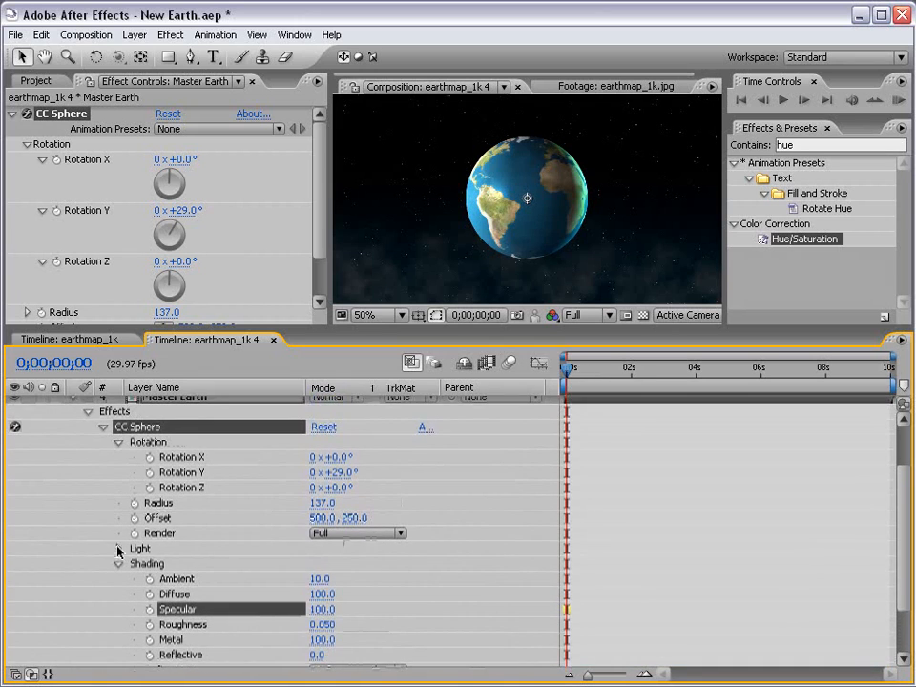
pyautogui.click(119, 550)
pyautogui.scroll(-7, 292, 499)
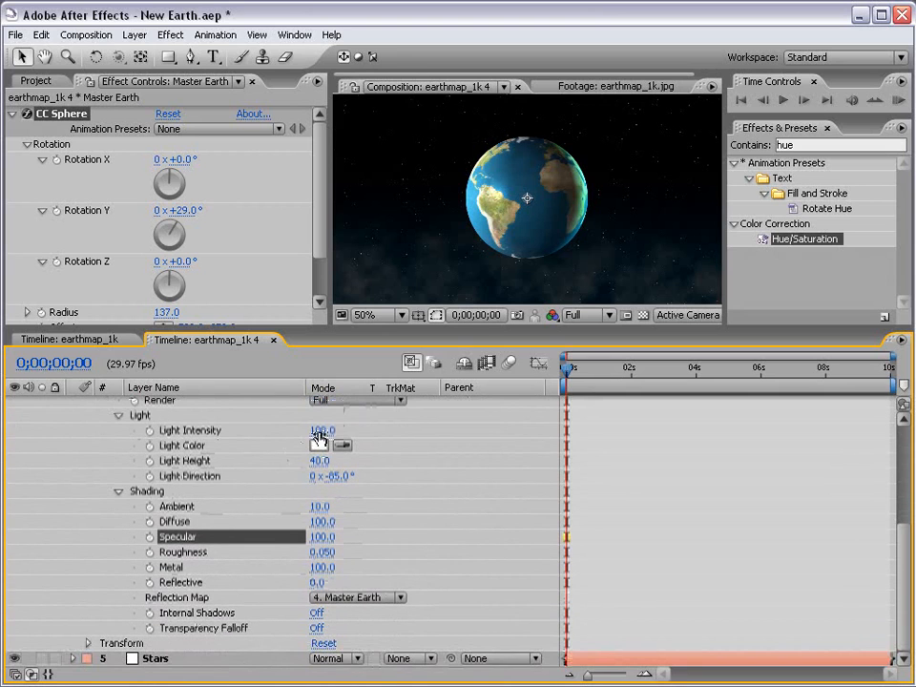
pyautogui.moveTo(319, 433); pyautogui.dragTo(431, 431)
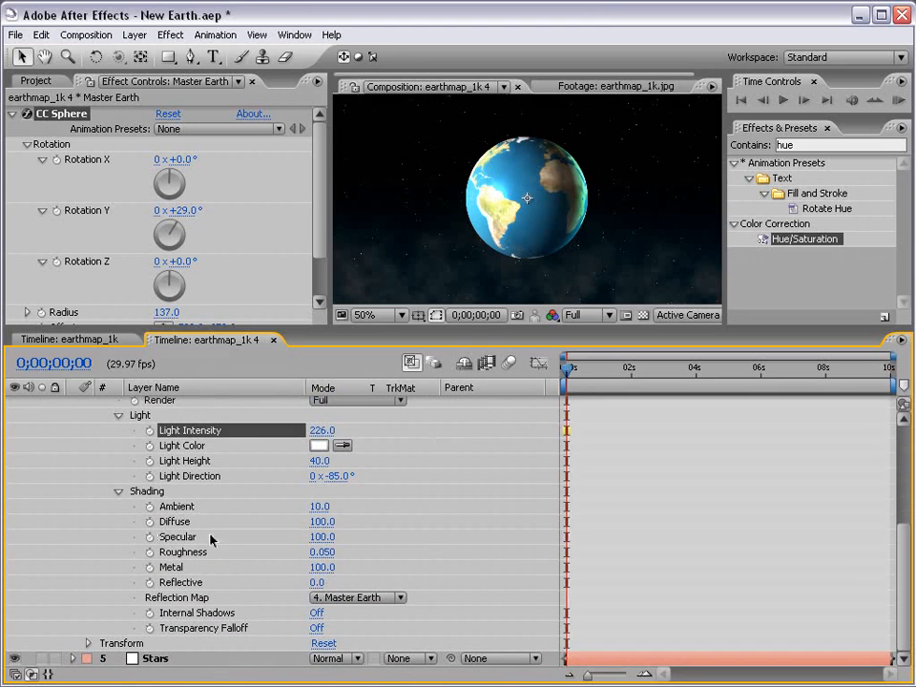
pyautogui.moveTo(311, 522); pyautogui.dragTo(259, 520)
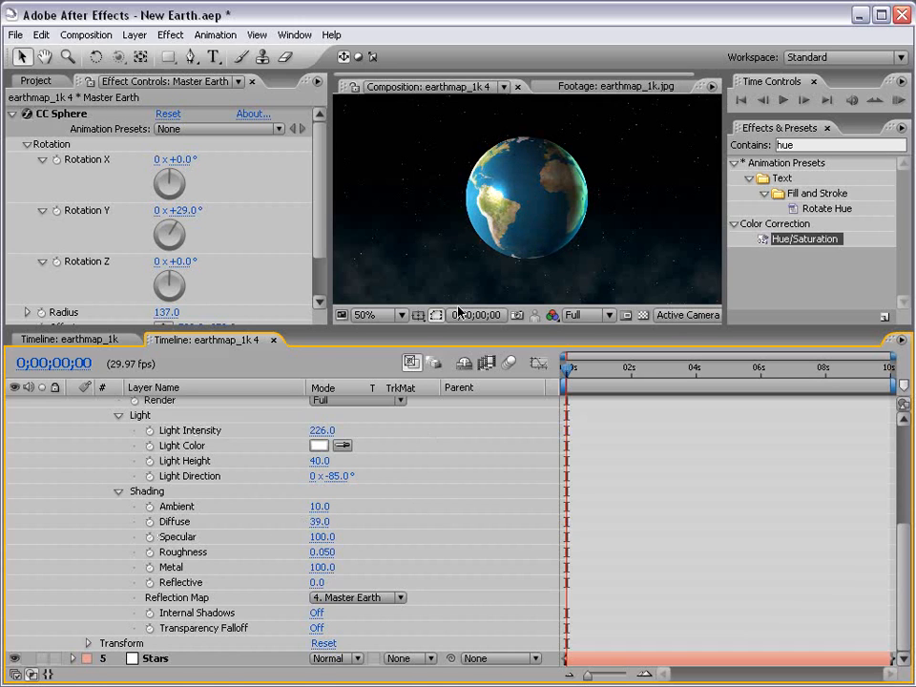
pyautogui.press('`')
pyautogui.press('`')
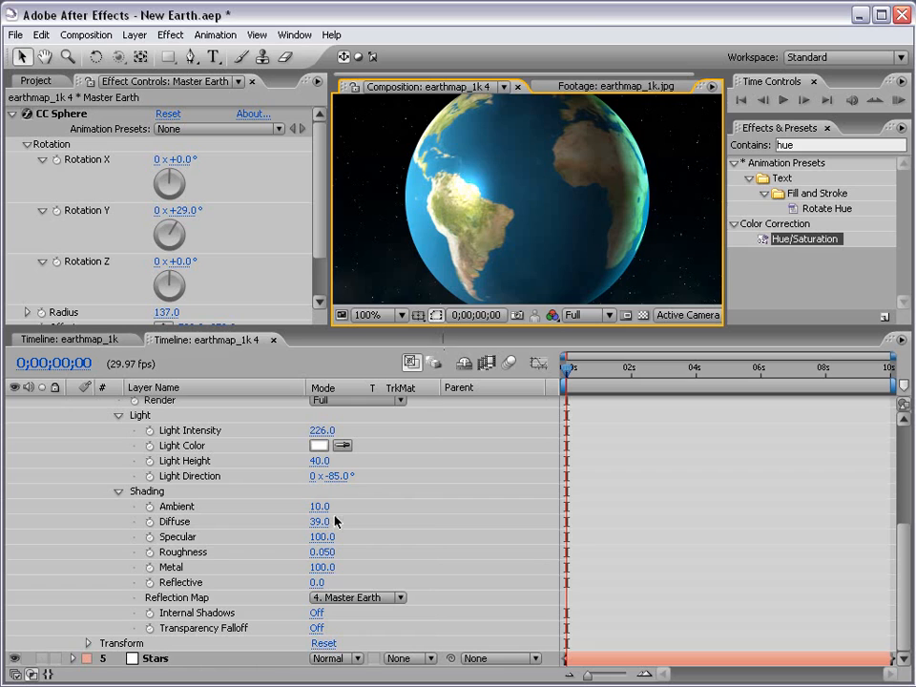
# Refine Master Earth's CC Sphere highlight with Metal 60, Specular 69 and Roughness 0.099
pyautogui.moveTo(318, 573); pyautogui.dragTo(272, 564)
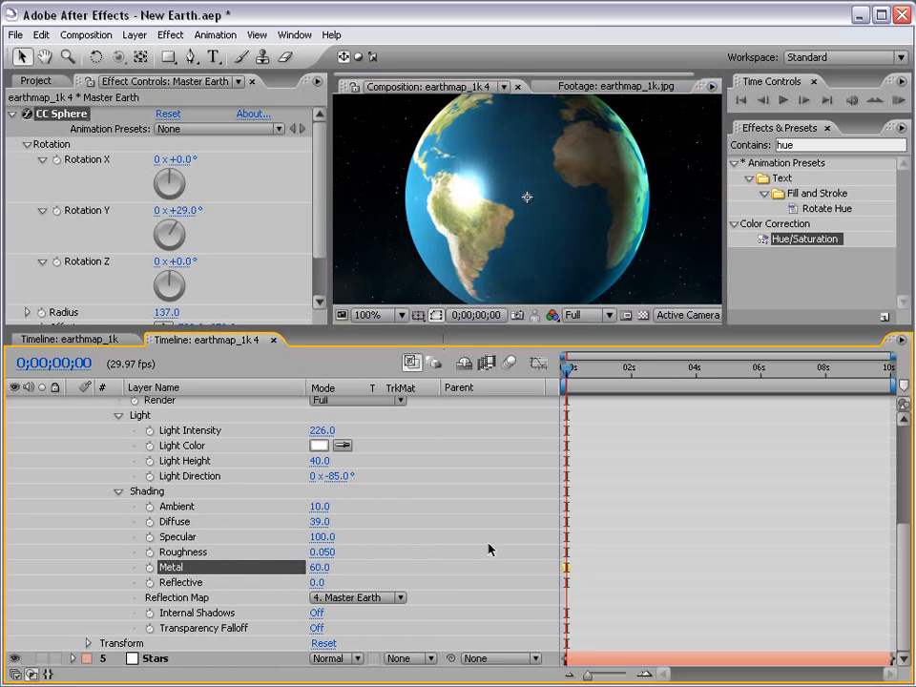
pyautogui.press('`')
pyautogui.press('/')
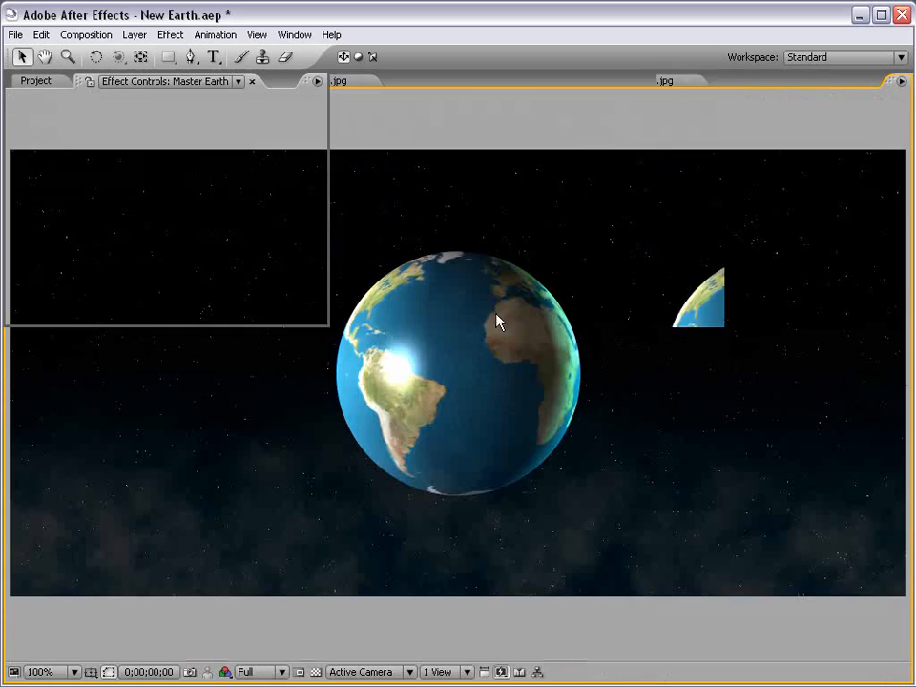
pyautogui.press('`')
pyautogui.moveTo(318, 536)
pyautogui.mouseDown()
pyautogui.moveTo(298, 539)
pyautogui.moveTo(322, 551)
pyautogui.moveTo(340, 537)
pyautogui.moveTo(306, 537)
pyautogui.mouseUp()
pyautogui.click(415, 532)
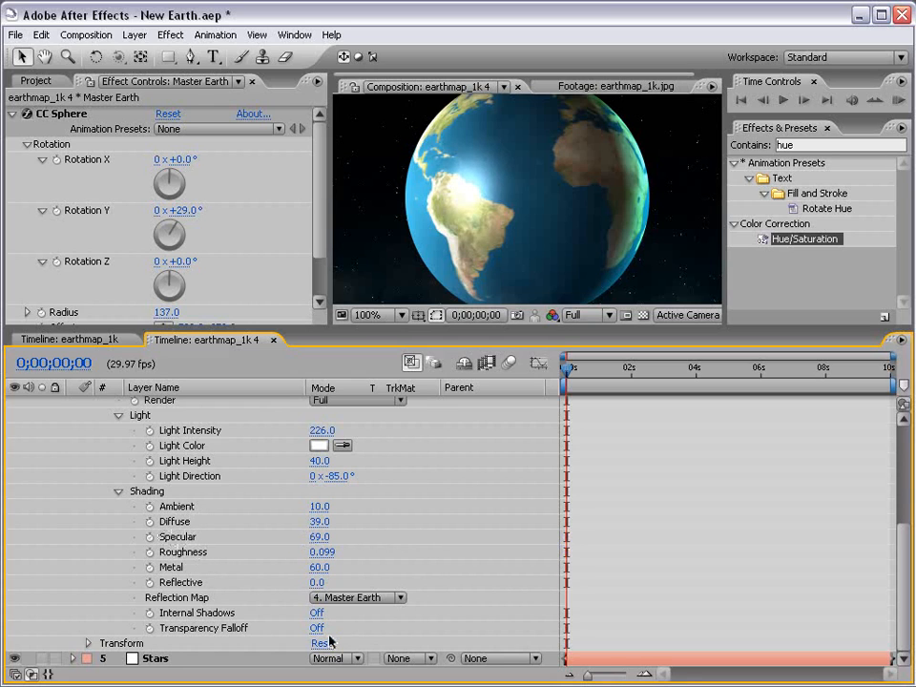
# Collapse Master Earth's properties and apply the Stylize Glow effect to that layer
pyautogui.scroll(4, 179, 483)
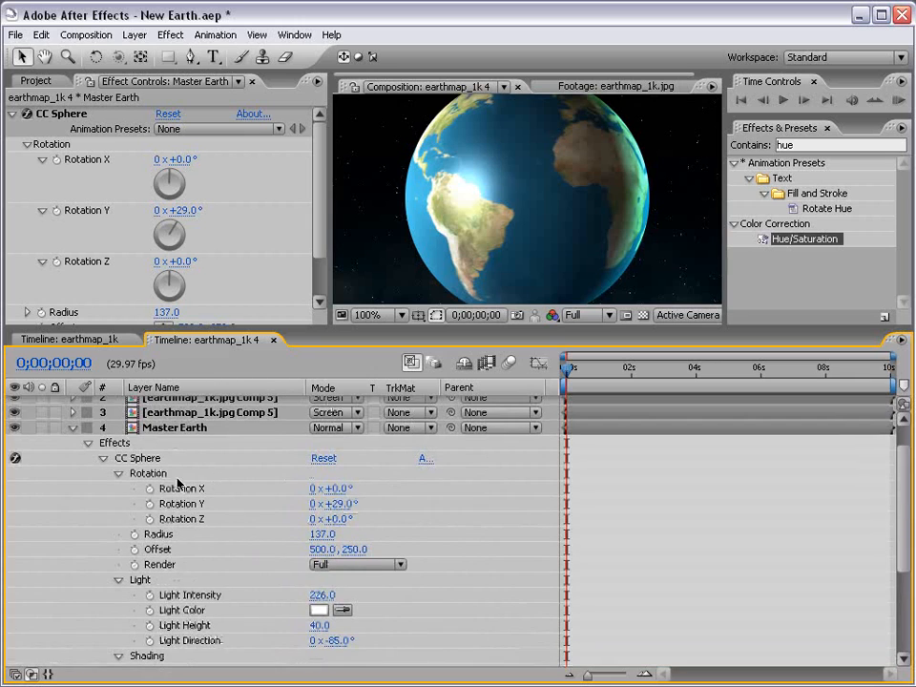
pyautogui.click(72, 427)
pyautogui.press(',')
pyautogui.press(',')
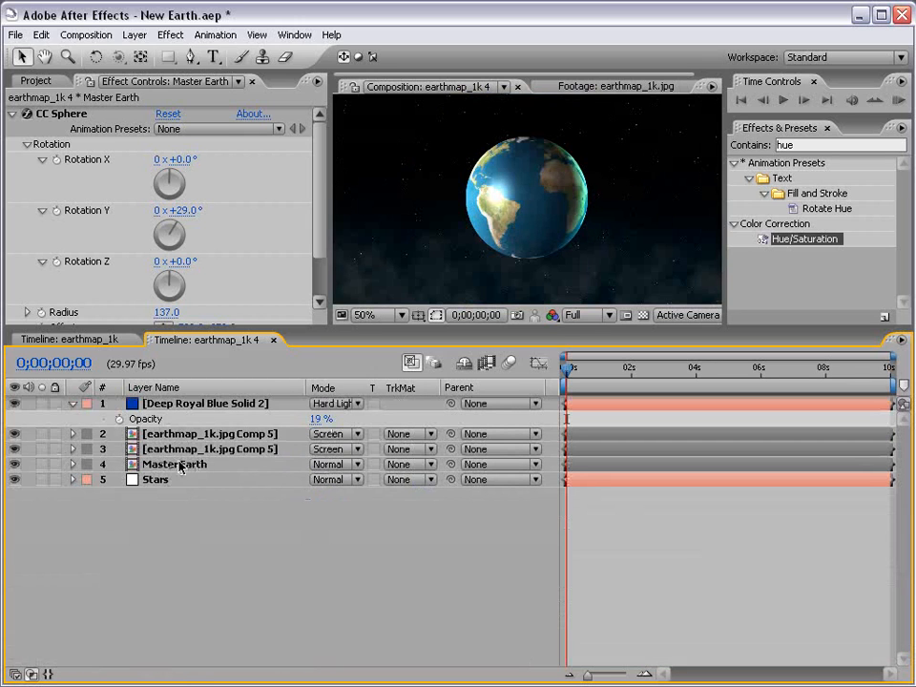
pyautogui.click(226, 471)
pyautogui.click(169, 36)
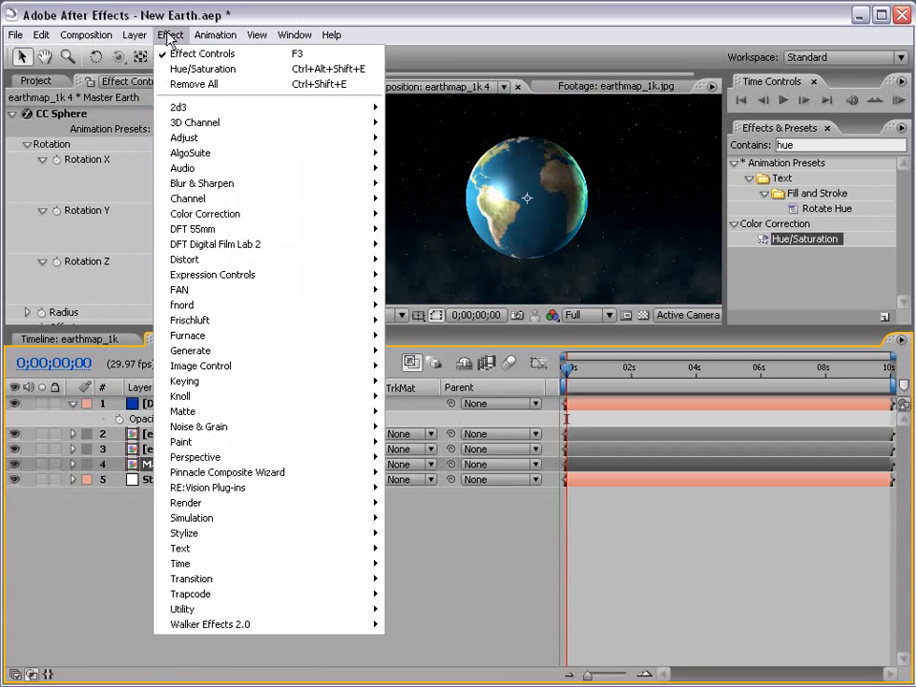
pyautogui.moveTo(204, 534)
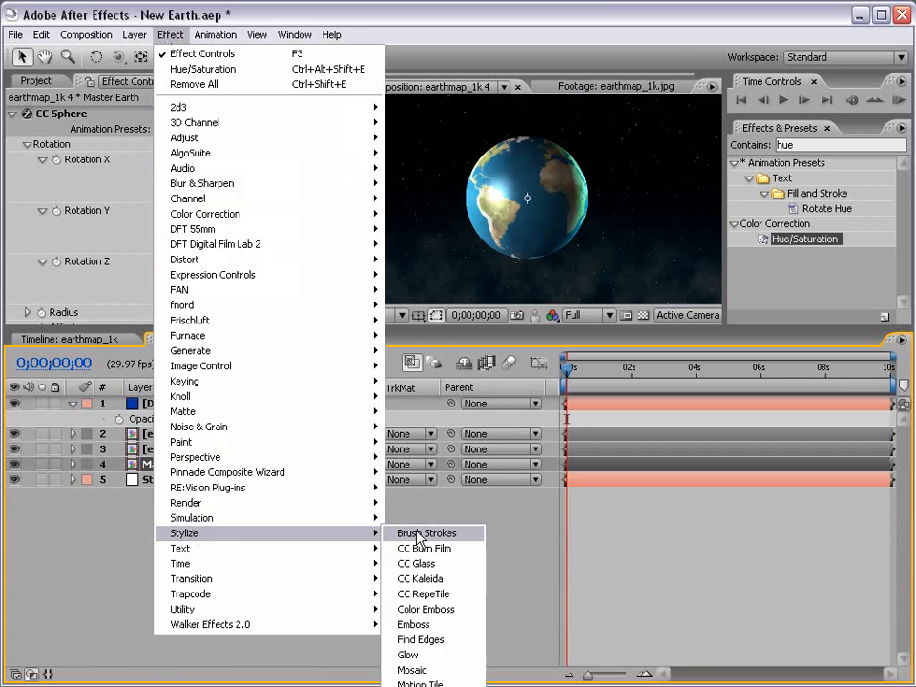
pyautogui.click(426, 656)
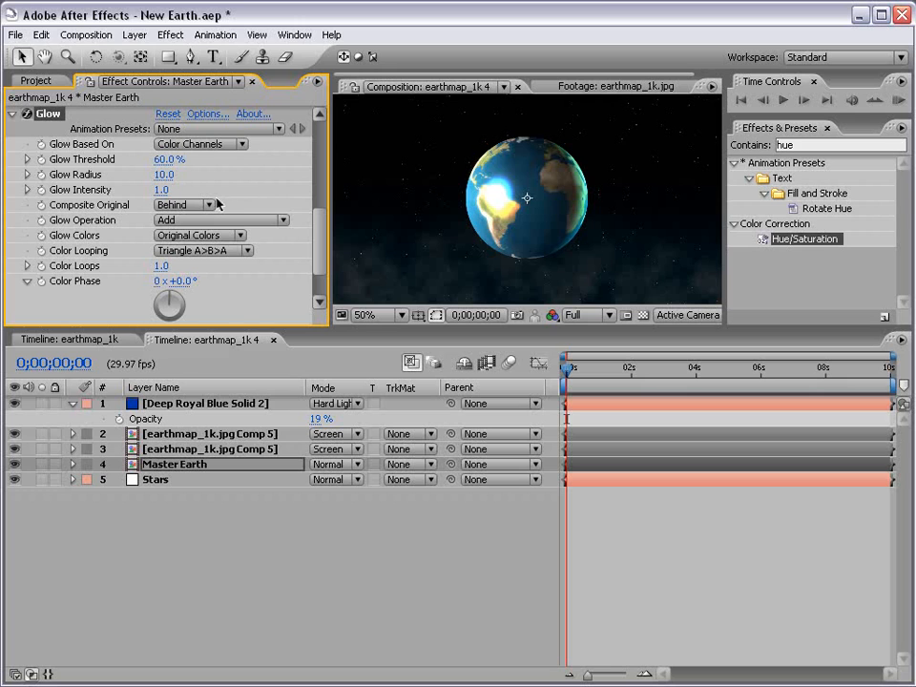
# Base Master Earth's Glow on the Alpha Channel, set Composite Original to On Top, and review the edge glow enlarged
pyautogui.moveTo(233, 327); pyautogui.dragTo(232, 394)
pyautogui.click(205, 149)
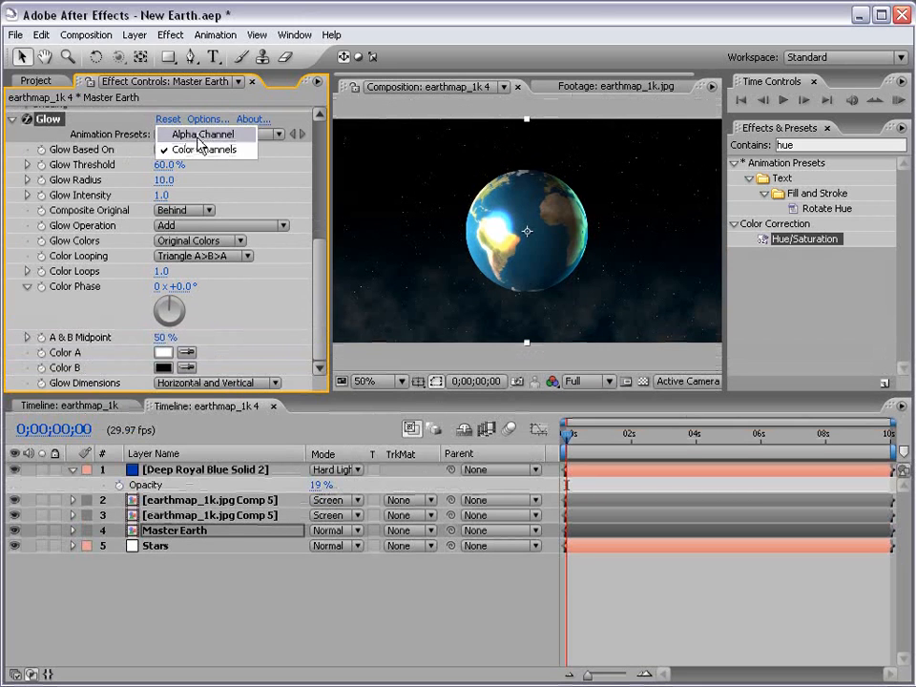
pyautogui.click(202, 135)
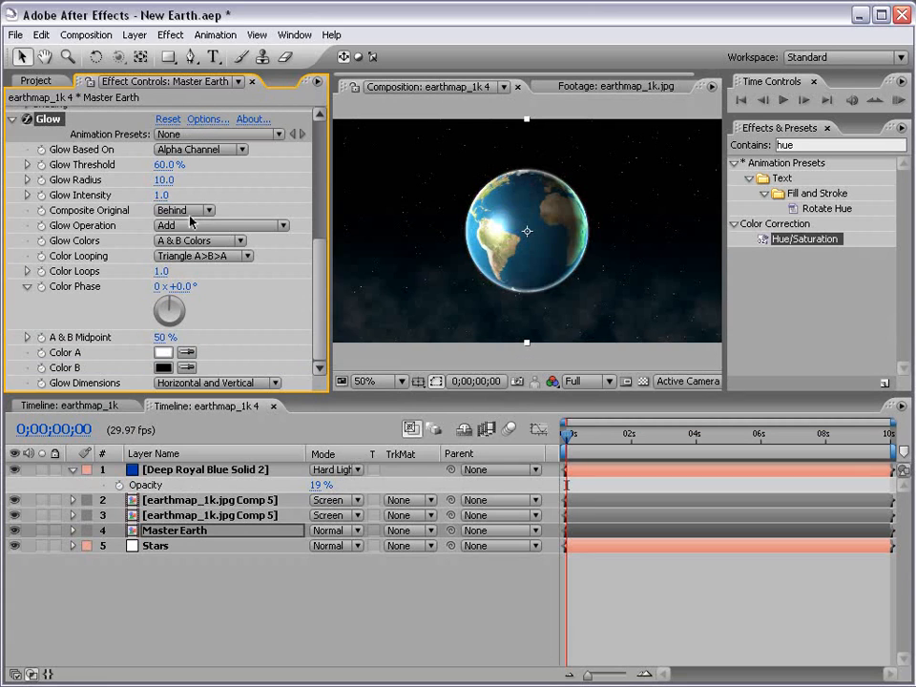
pyautogui.click(189, 212)
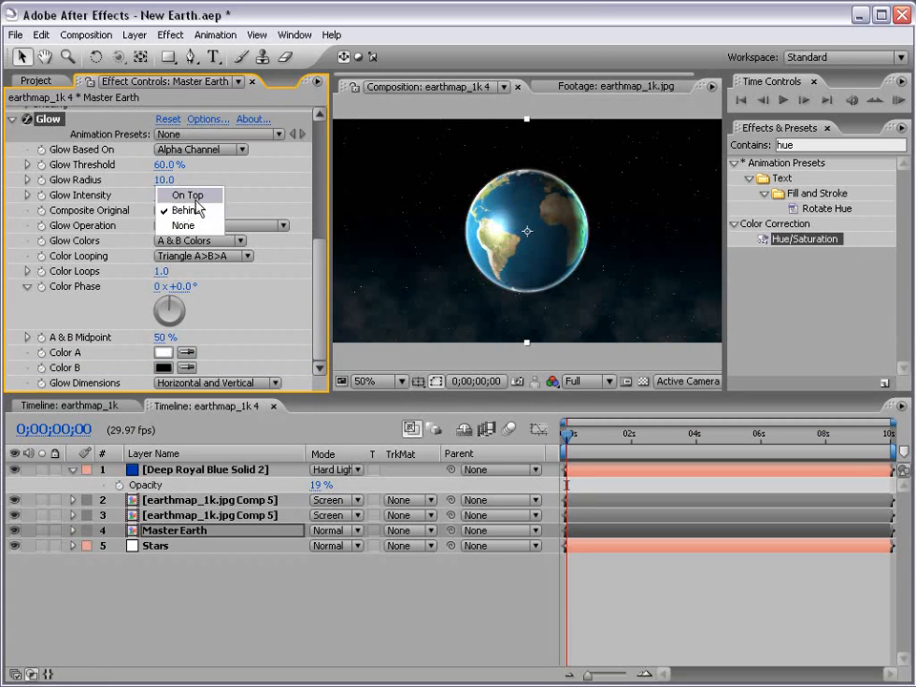
pyautogui.click(187, 194)
pyautogui.press('`')
pyautogui.scroll(1, 536, 276)
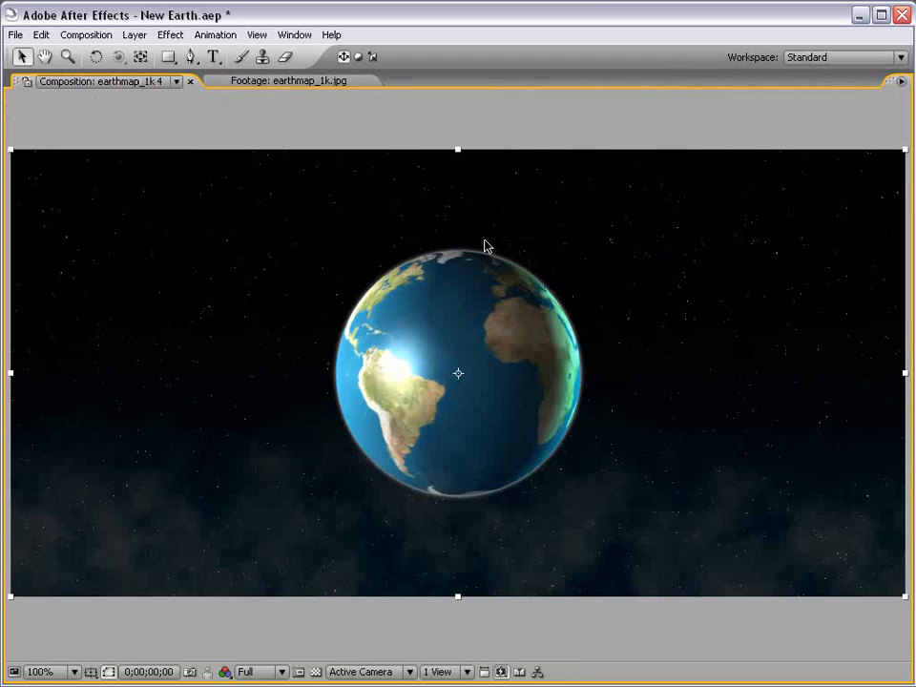
pyautogui.scroll(-1, 571, 442)
pyautogui.press('`')
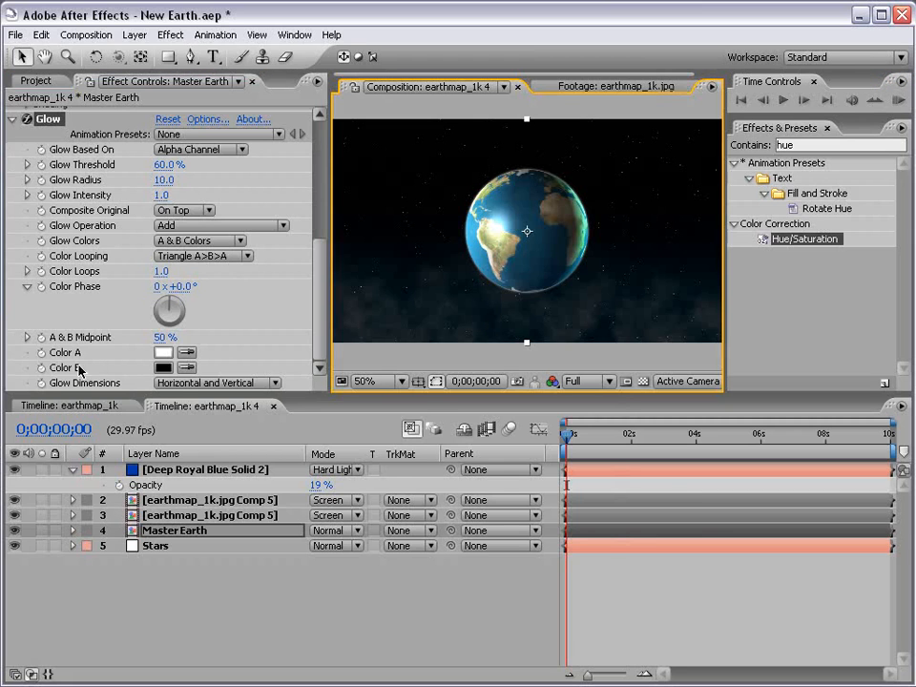
# Set the Glow's Color A to bright blue and its Color B to dark blue 002284
pyautogui.click(163, 358)
pyautogui.click(426, 398)
pyautogui.moveTo(391, 304); pyautogui.dragTo(488, 269)
pyautogui.click(567, 288)
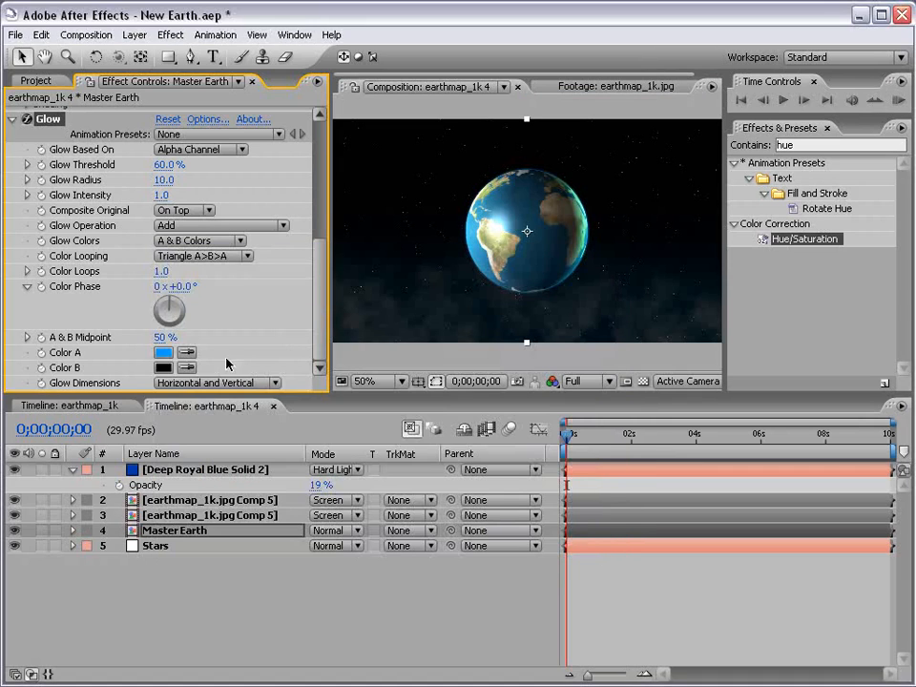
pyautogui.click(167, 371)
pyautogui.click(421, 382)
pyautogui.moveTo(393, 403); pyautogui.dragTo(399, 408)
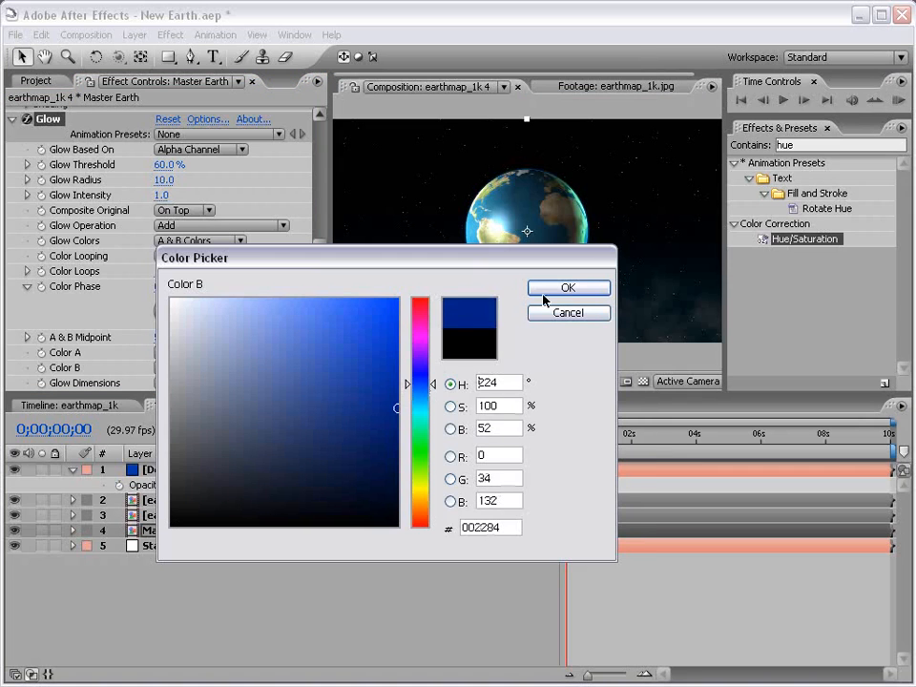
pyautogui.click(565, 288)
pyautogui.press('.')
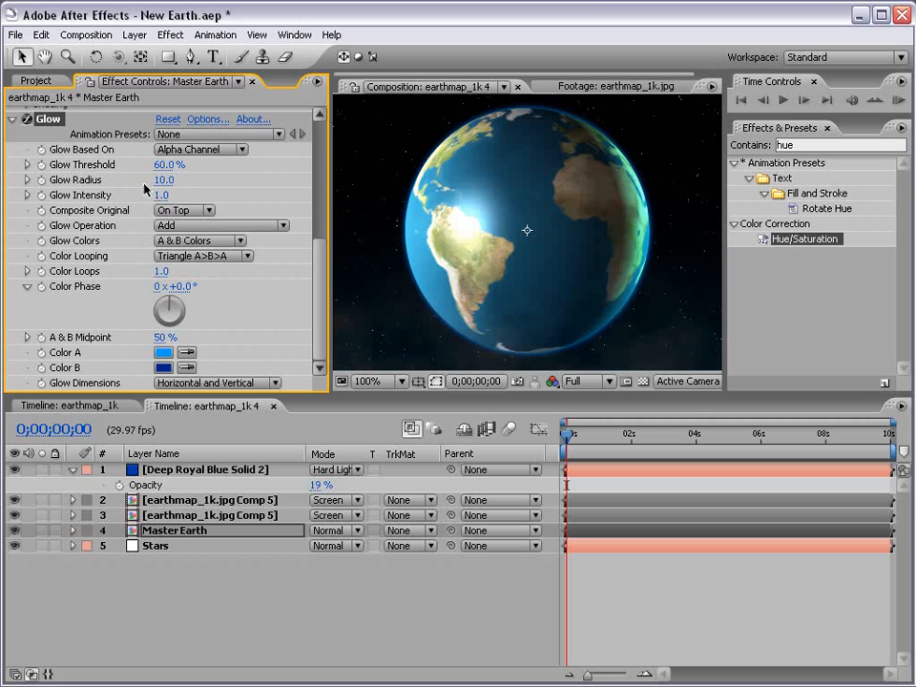
# Increase Master Earth's Glow Radius to about 54 and save the project
pyautogui.moveTo(164, 180); pyautogui.dragTo(191, 178)
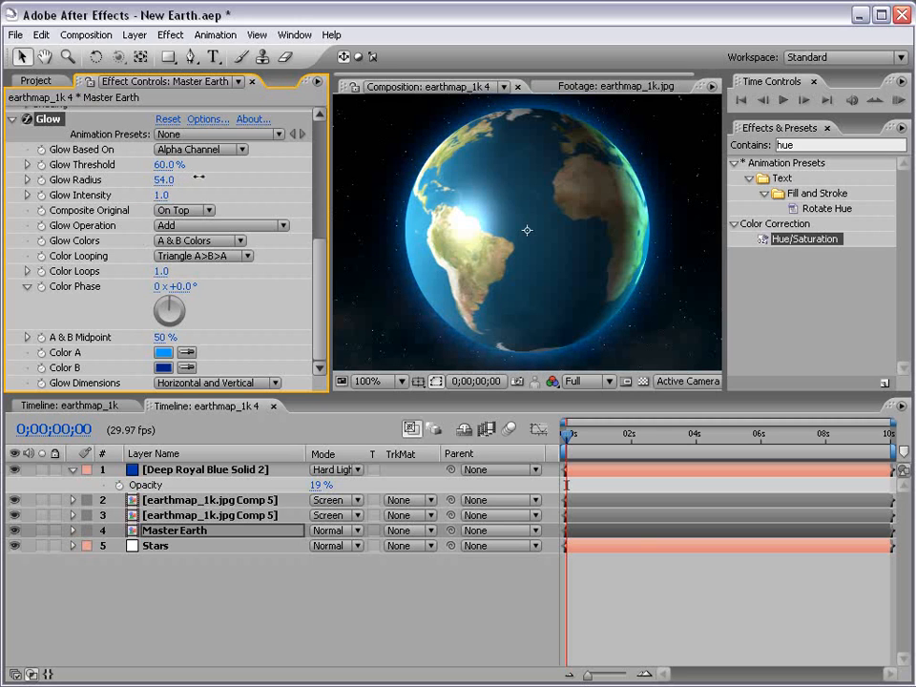
pyautogui.press(',')
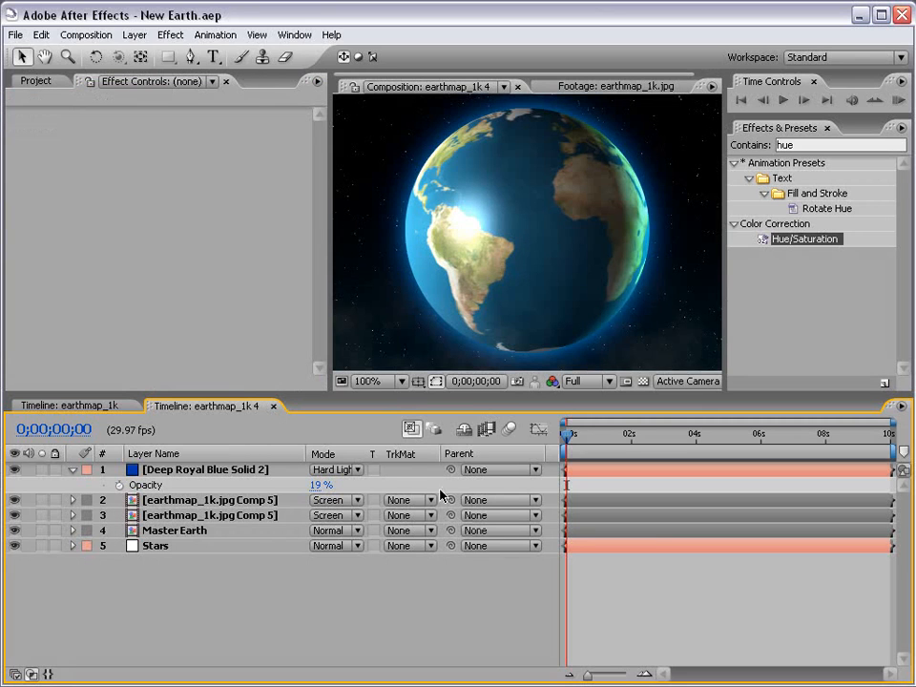
pyautogui.moveTo(567, 434)
pyautogui.mouseDown()
pyautogui.moveTo(601, 436)
pyautogui.moveTo(567, 437)
pyautogui.mouseUp()
# Open Master Earth's nested composition and add clouds_1k.jpg above the earthmap_1k.jpg layer, starting at frame zero
pyautogui.doubleClick(172, 533)
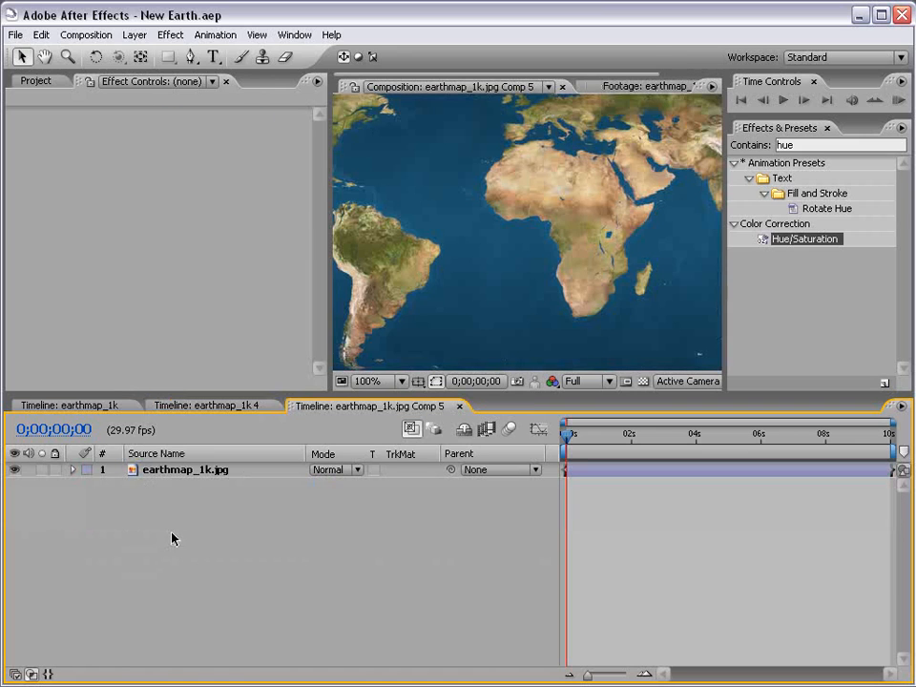
pyautogui.scroll(-2, 410, 284)
pyautogui.click(21, 84)
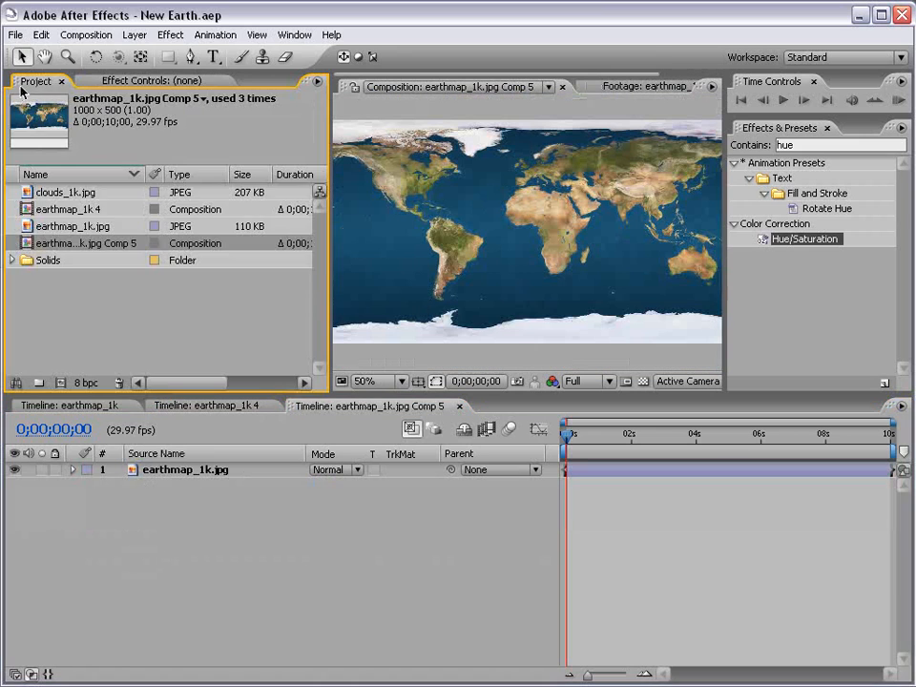
pyautogui.moveTo(23, 194); pyautogui.dragTo(584, 474)
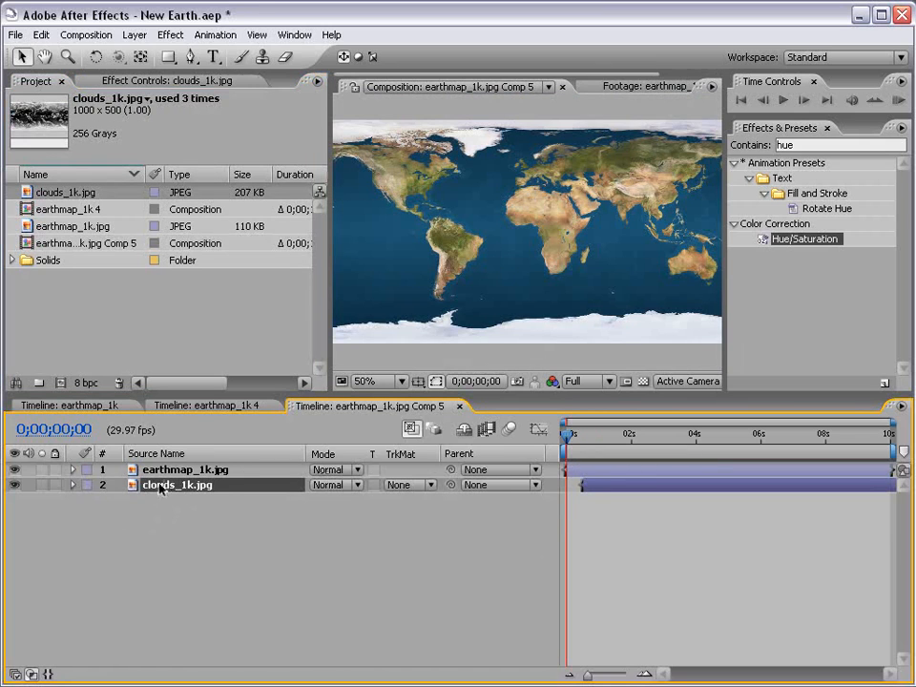
pyautogui.moveTo(160, 489); pyautogui.dragTo(156, 473)
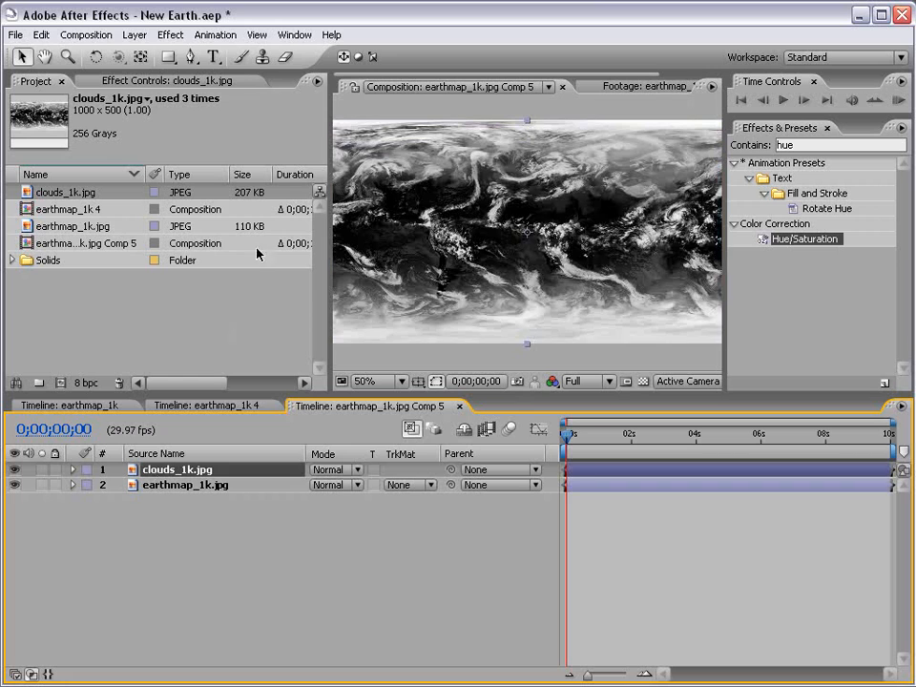
# Set the clouds_1k.jpg layer's blending mode to Screen
pyautogui.click(336, 469)
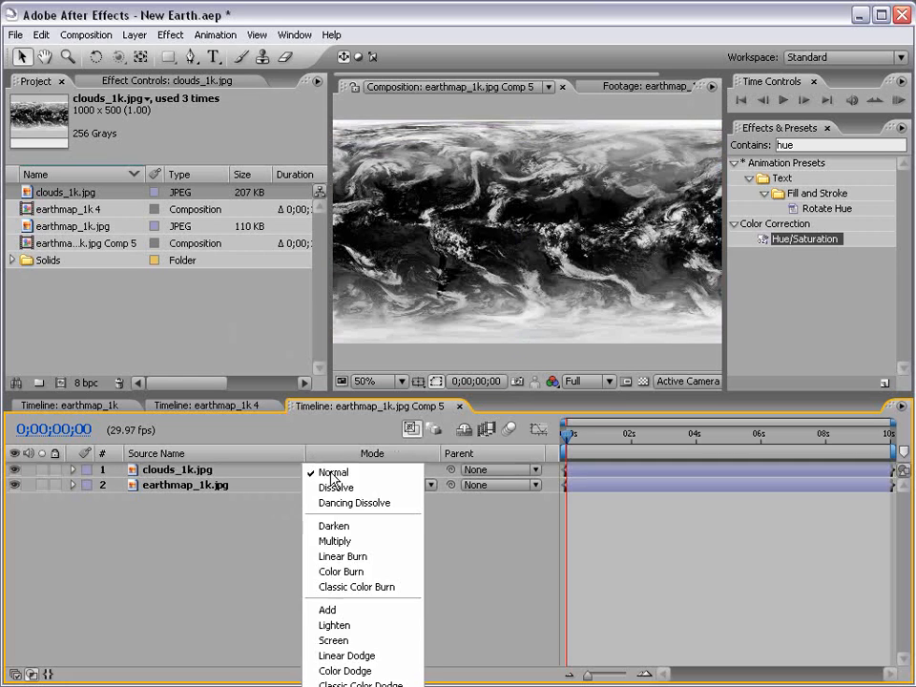
pyautogui.click(334, 640)
pyautogui.moveTo(447, 281); pyautogui.dragTo(427, 273)
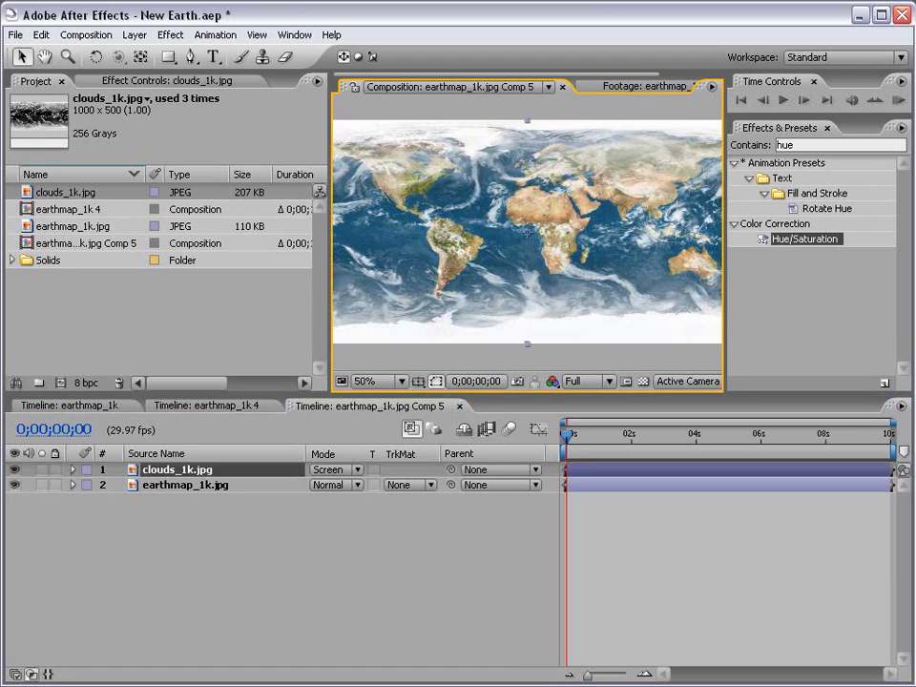
# Find the Motion Tile effect, apply it to clouds_1k.jpg, and test shifting its Tile Center horizontally
pyautogui.click(821, 146)
pyautogui.write('motion')
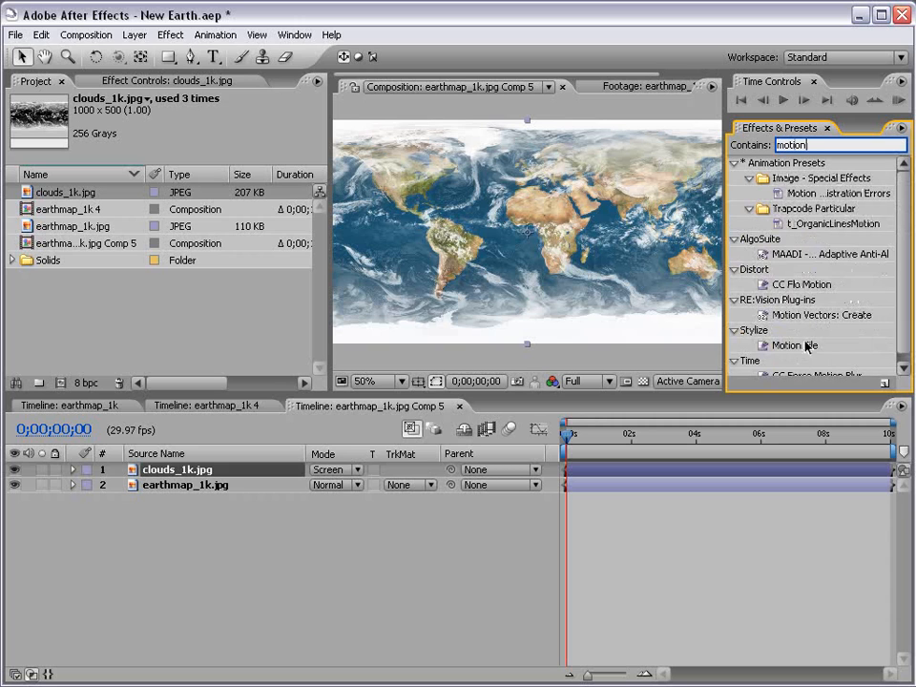
pyautogui.moveTo(807, 345); pyautogui.dragTo(500, 236)
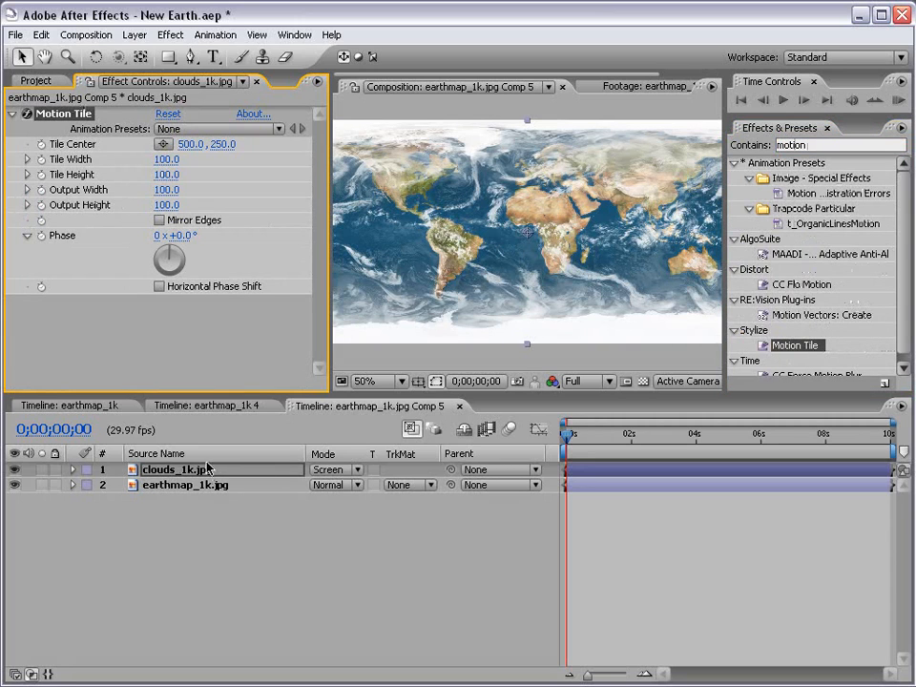
pyautogui.moveTo(186, 144); pyautogui.dragTo(4, 114)
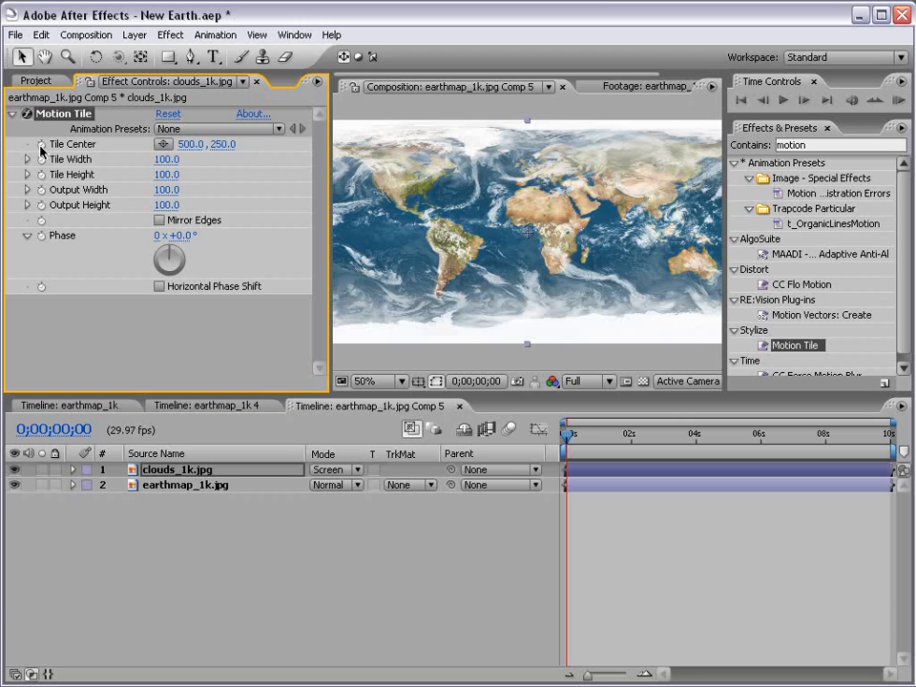
# Keyframe the clouds' Tile Center from 500, 250 at the start to 939, 250 at 0;00;09;29, and return to the start
pyautogui.click(41, 146)
pyautogui.moveTo(682, 442); pyautogui.dragTo(911, 441)
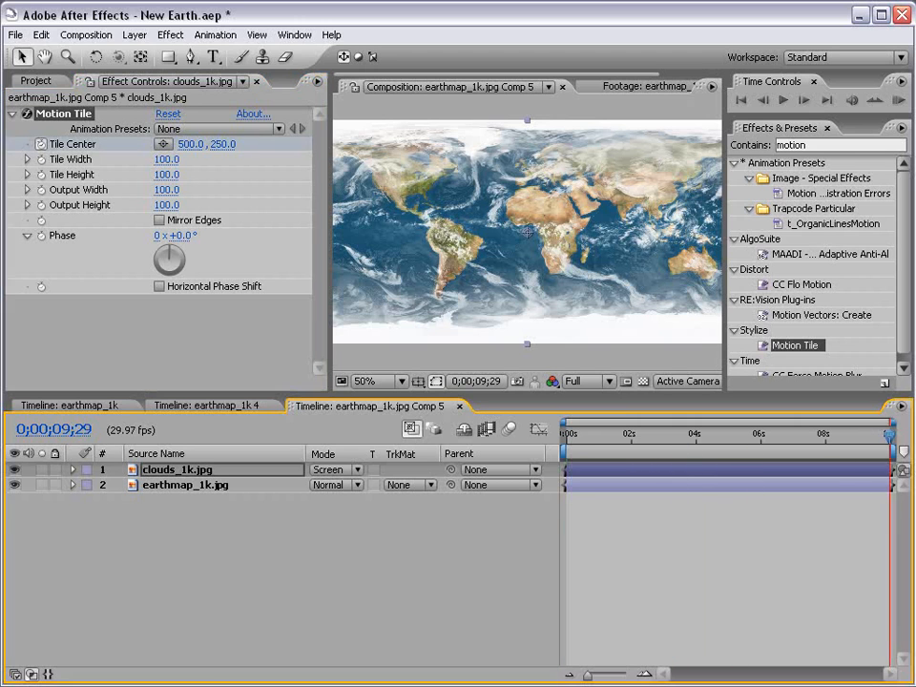
pyautogui.moveTo(190, 142); pyautogui.dragTo(593, 159)
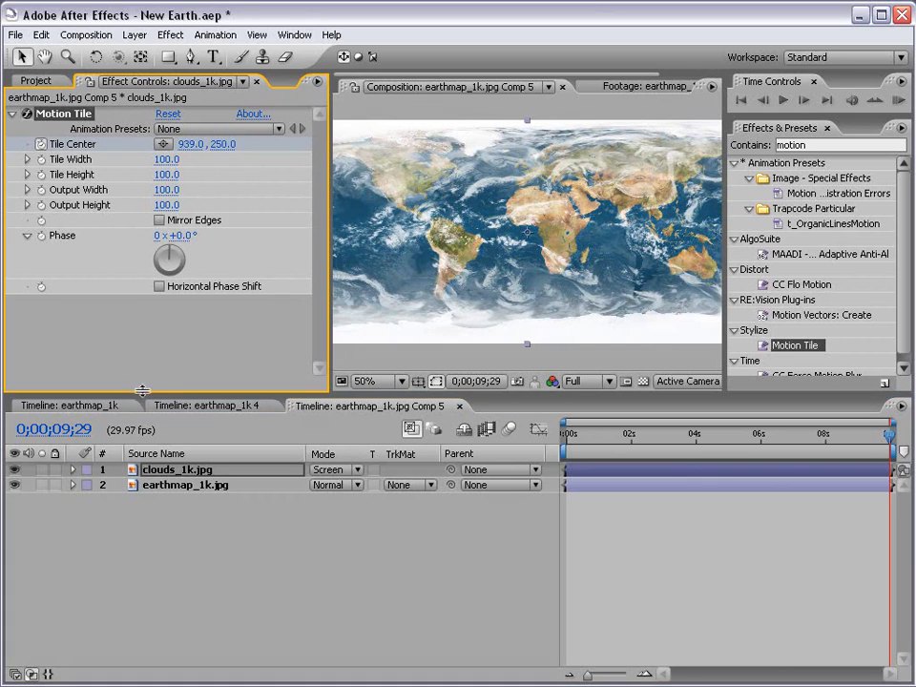
pyautogui.moveTo(577, 432); pyautogui.dragTo(539, 439)
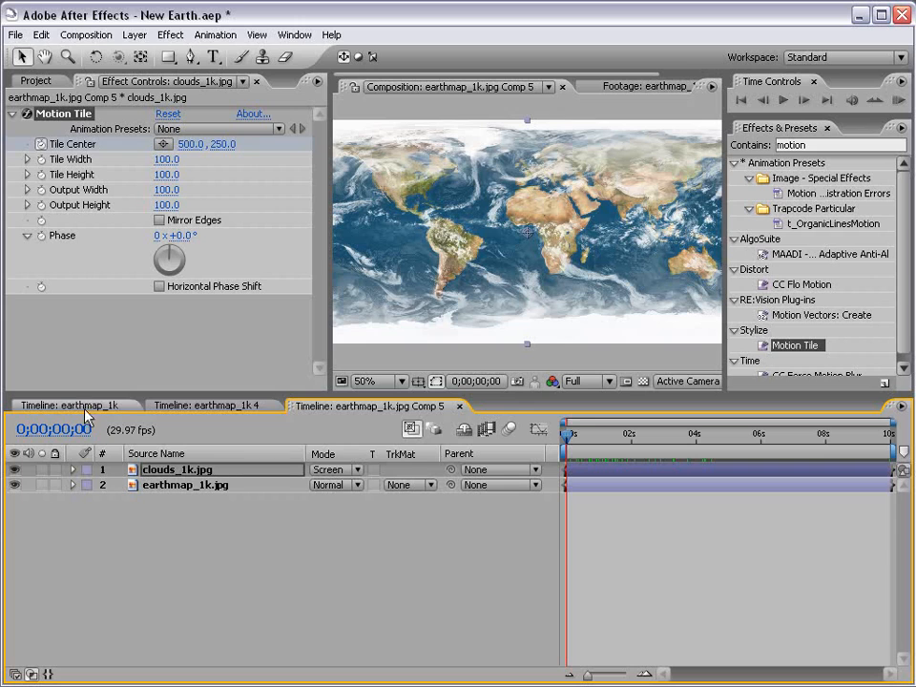
# In the earthmap_1k 4 composition, keyframe Master Earth's CC Sphere Rotation Y from 0° at the start to a larger angle at 0;00;04;19
pyautogui.click(208, 406)
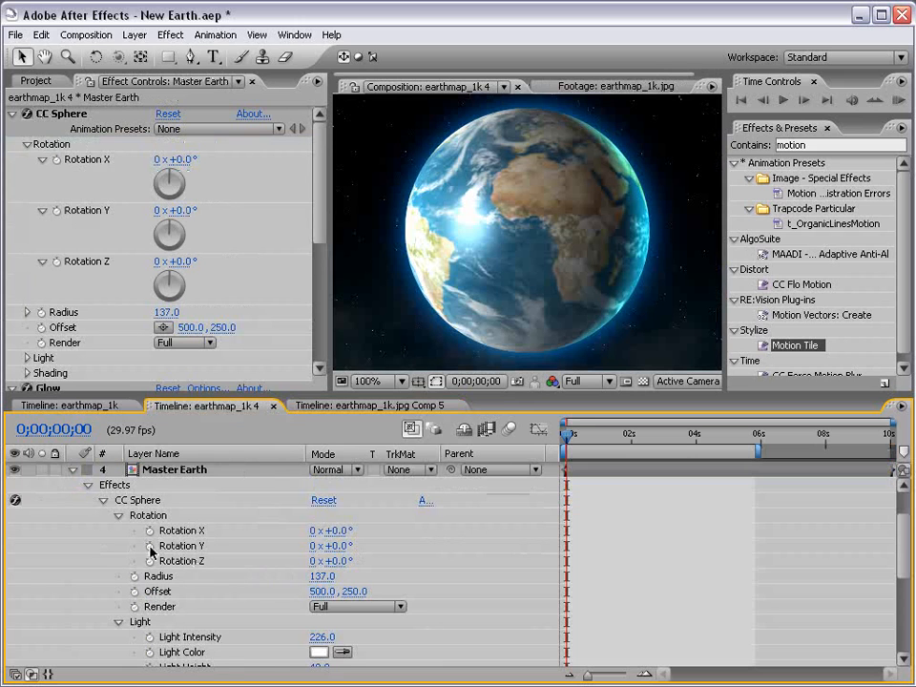
pyautogui.click(150, 547)
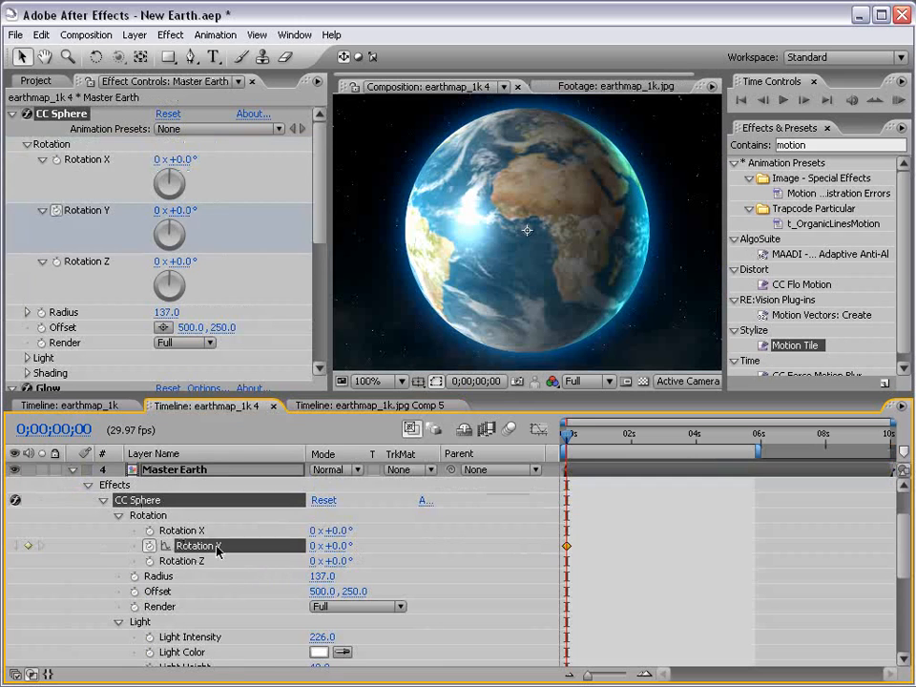
pyautogui.moveTo(593, 448); pyautogui.dragTo(618, 443)
pyautogui.click(716, 436)
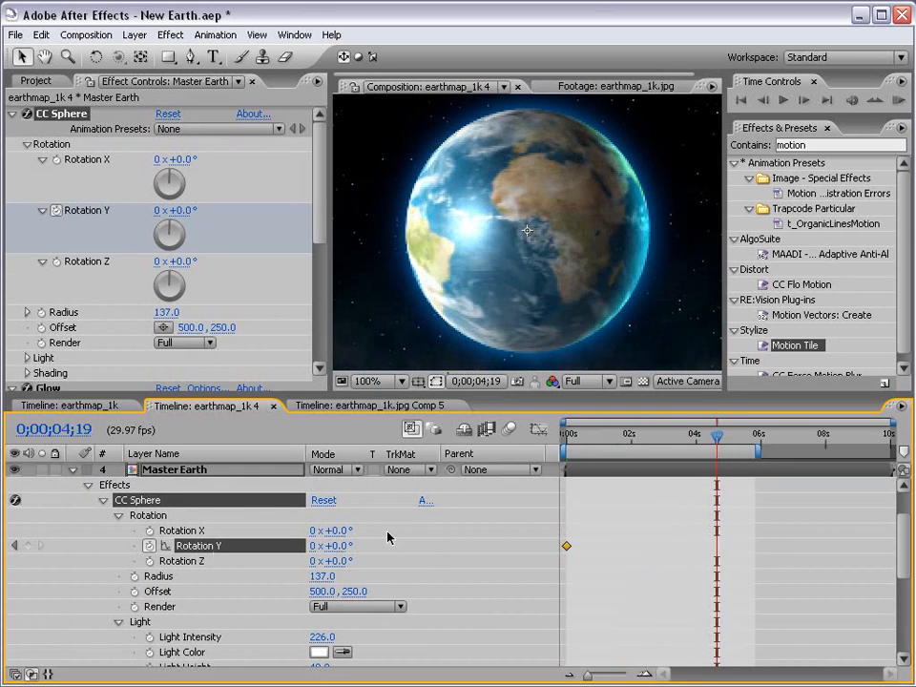
pyautogui.moveTo(335, 545); pyautogui.dragTo(442, 545)
# Preview the globe's rotation from the start, scrub to 0;00;00;12, and deselect everything
pyautogui.moveTo(570, 435); pyautogui.dragTo(562, 462)
pyautogui.press('space')
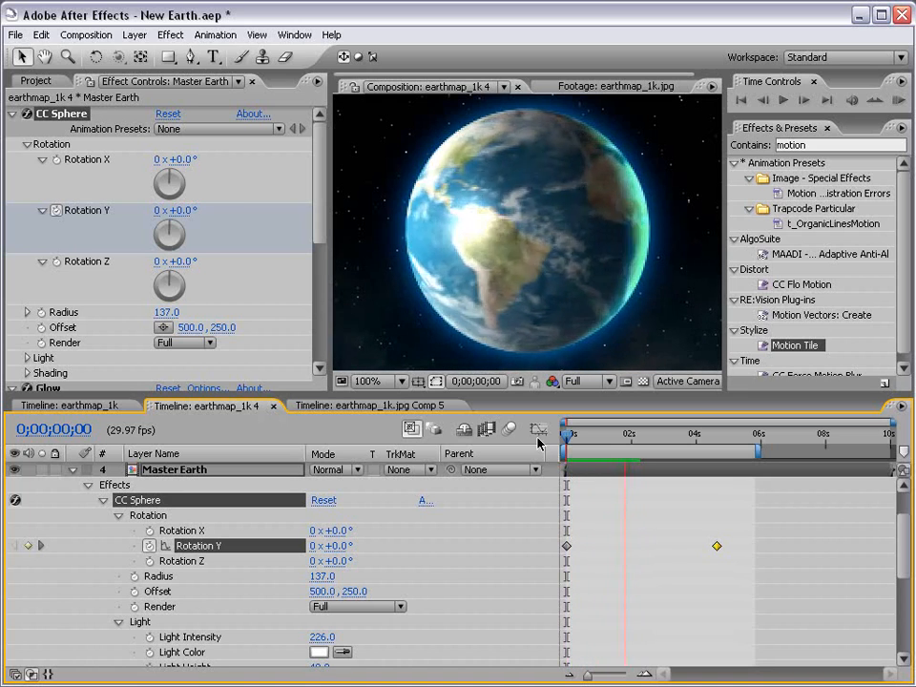
pyautogui.press('space')
pyautogui.moveTo(579, 443)
pyautogui.mouseDown()
pyautogui.moveTo(674, 446)
pyautogui.moveTo(580, 449)
pyautogui.mouseUp()
pyautogui.hotkey('ctrl', 'shift', 'a')
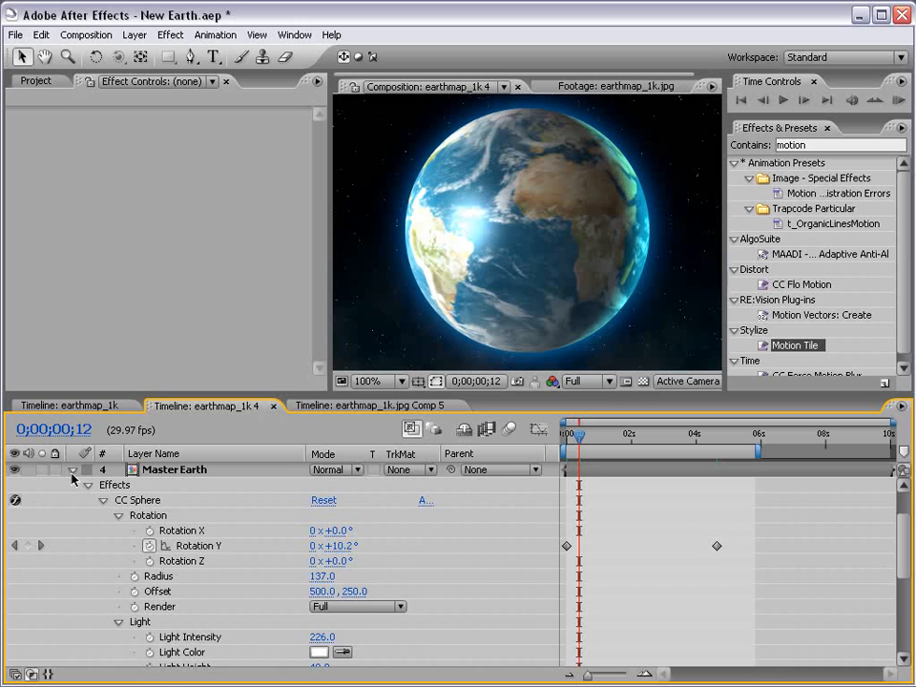
# Collapse the expanded properties of the Master Earth and Deep Royal Blue Solid 2 layers, leaving Master Earth selected
pyautogui.click(72, 472)
pyautogui.click(153, 501)
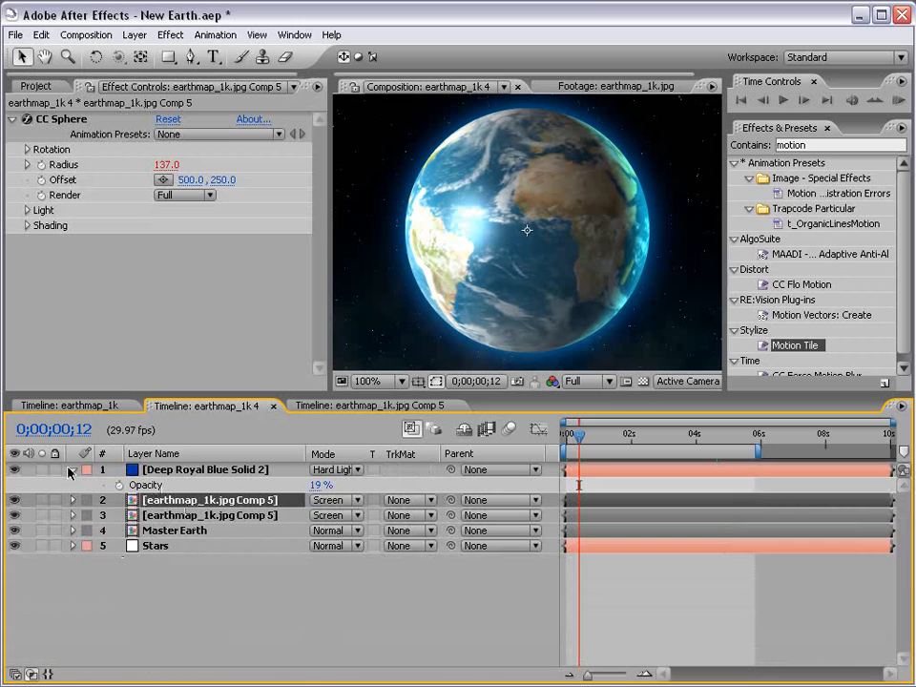
pyautogui.click(72, 470)
pyautogui.click(143, 515)
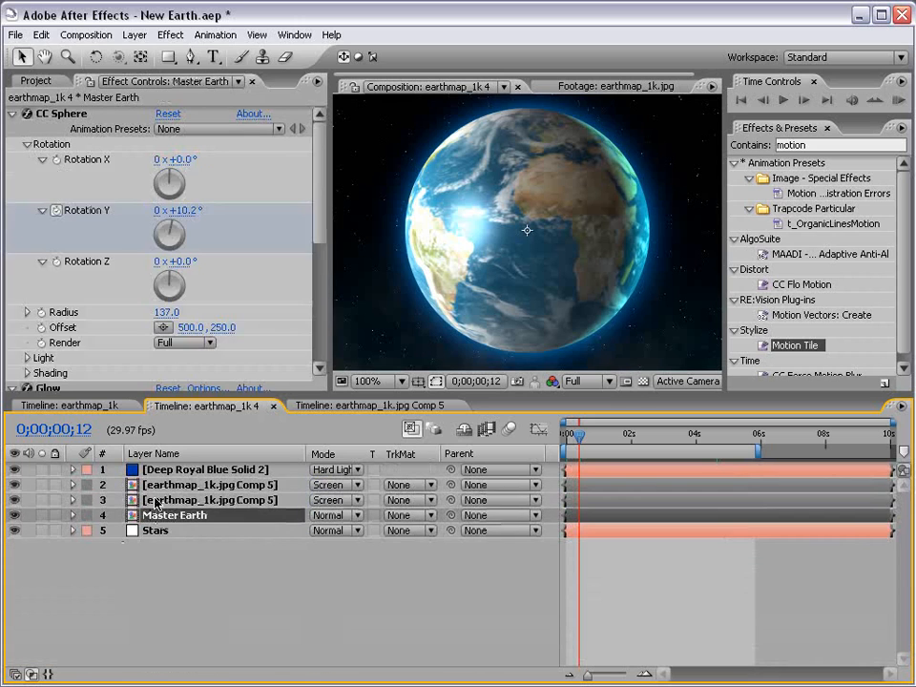
pyautogui.click(162, 486)
pyautogui.click(159, 516)
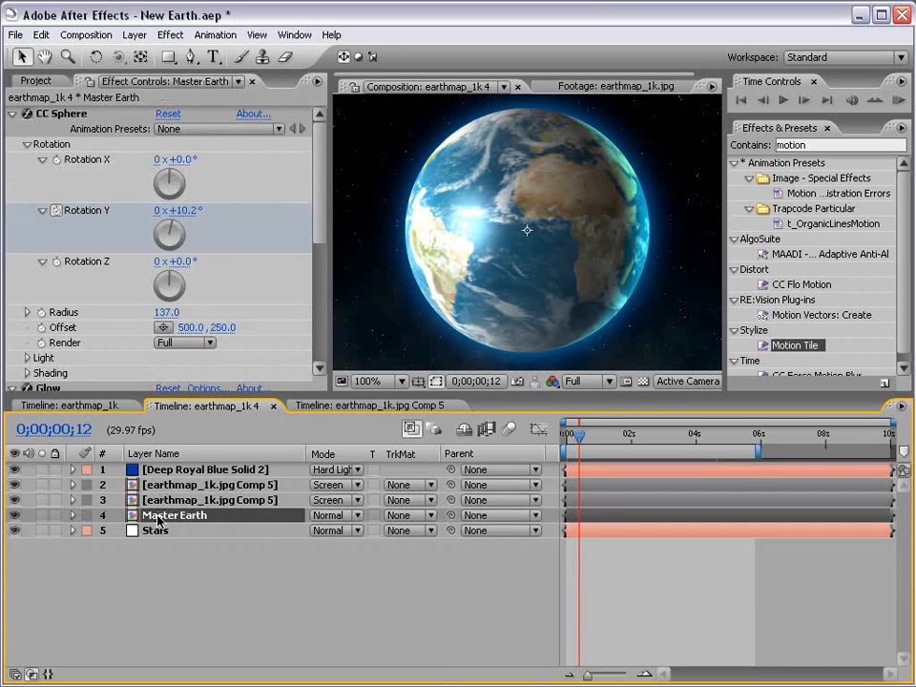
# Solo earthmap_1k.jpg in the earthmap_1k.jpg Comp 5 composition and apply Hue/Saturation with Master Saturation at -20
pyautogui.click(369, 405)
pyautogui.click(125, 487)
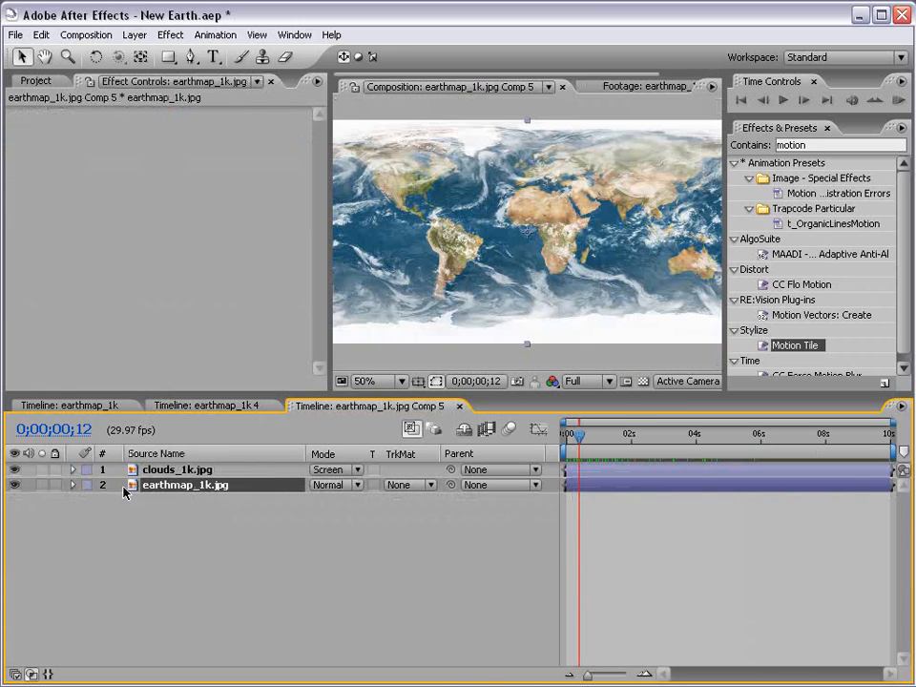
pyautogui.click(41, 485)
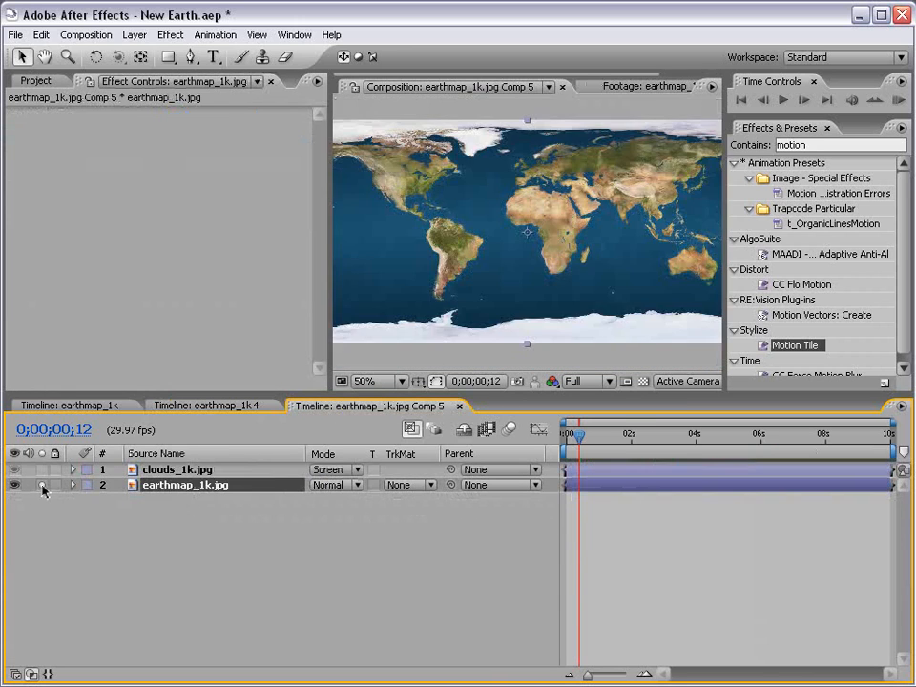
pyautogui.click(170, 34)
pyautogui.moveTo(229, 214)
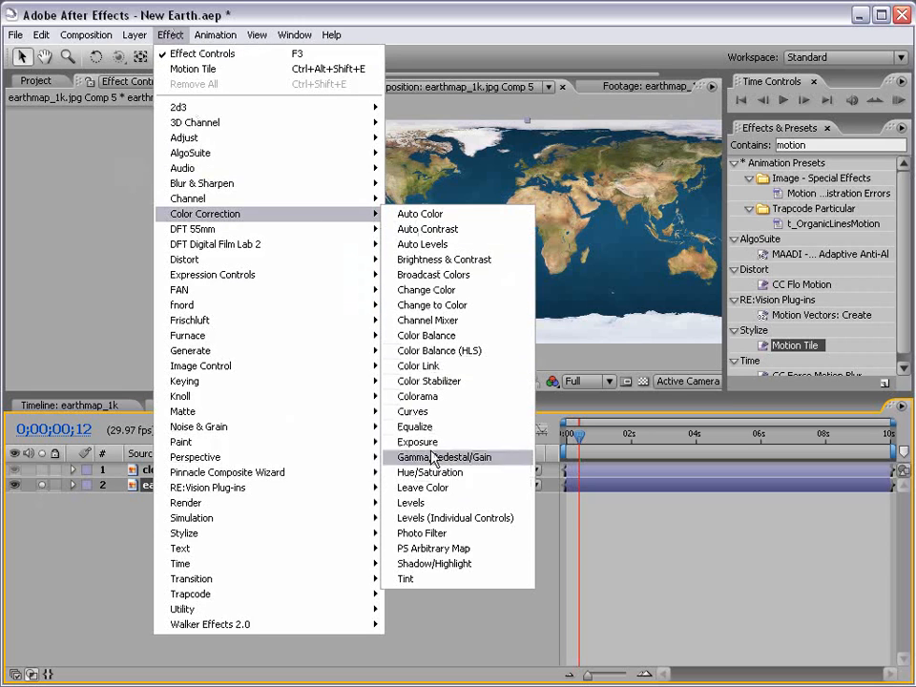
pyautogui.click(471, 477)
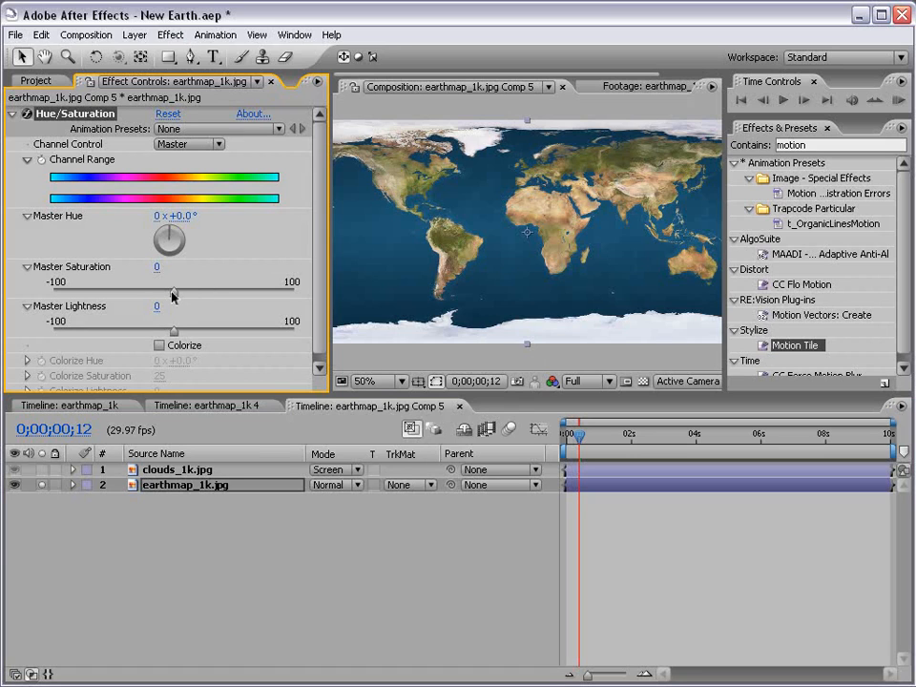
pyautogui.moveTo(173, 295); pyautogui.dragTo(150, 295)
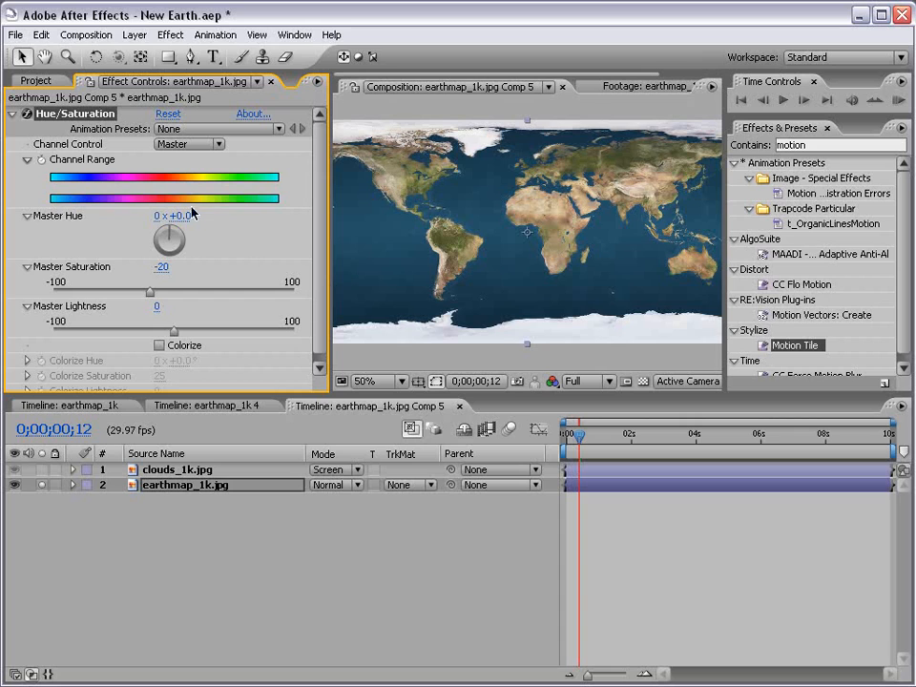
# Switch the Hue/Saturation channel to Cyans and extend its channel range through the blues, comparing with the Reds channel
pyautogui.click(182, 145)
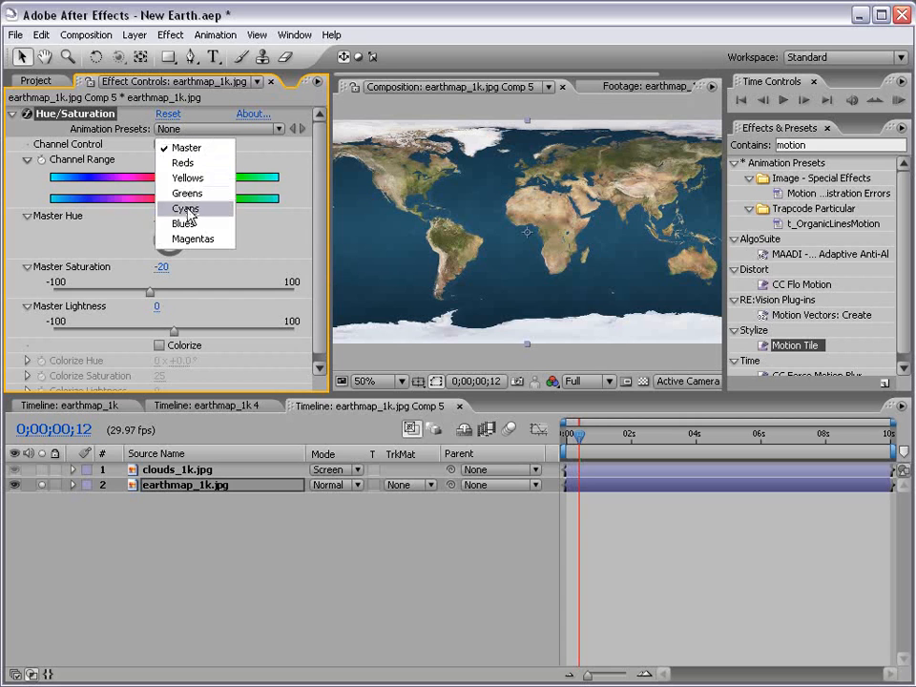
pyautogui.click(183, 206)
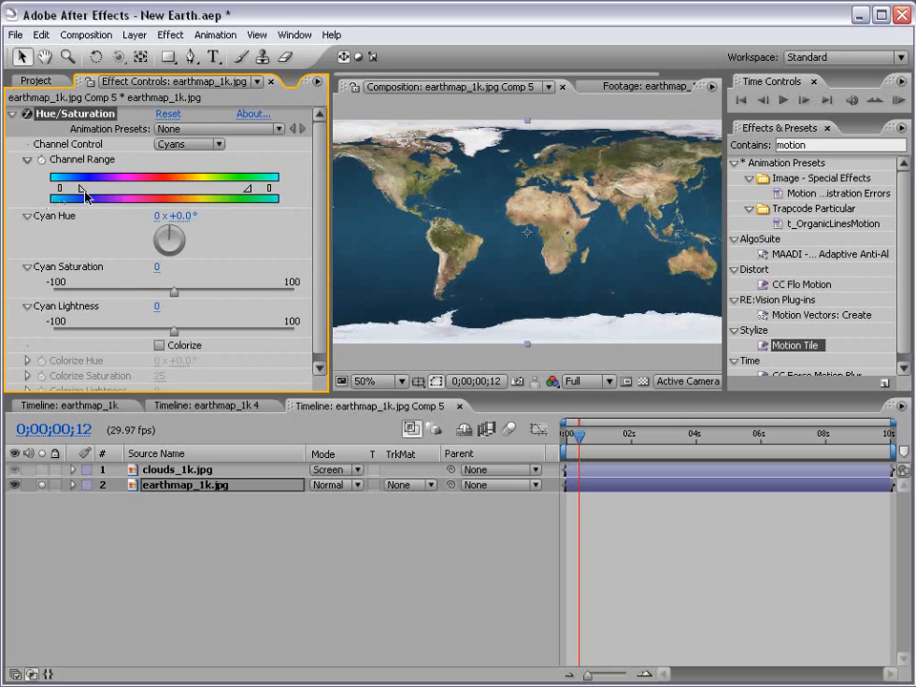
pyautogui.moveTo(84, 194)
pyautogui.mouseDown()
pyautogui.moveTo(114, 191)
pyautogui.moveTo(85, 194)
pyautogui.mouseUp()
pyautogui.click(186, 144)
pyautogui.click(184, 96)
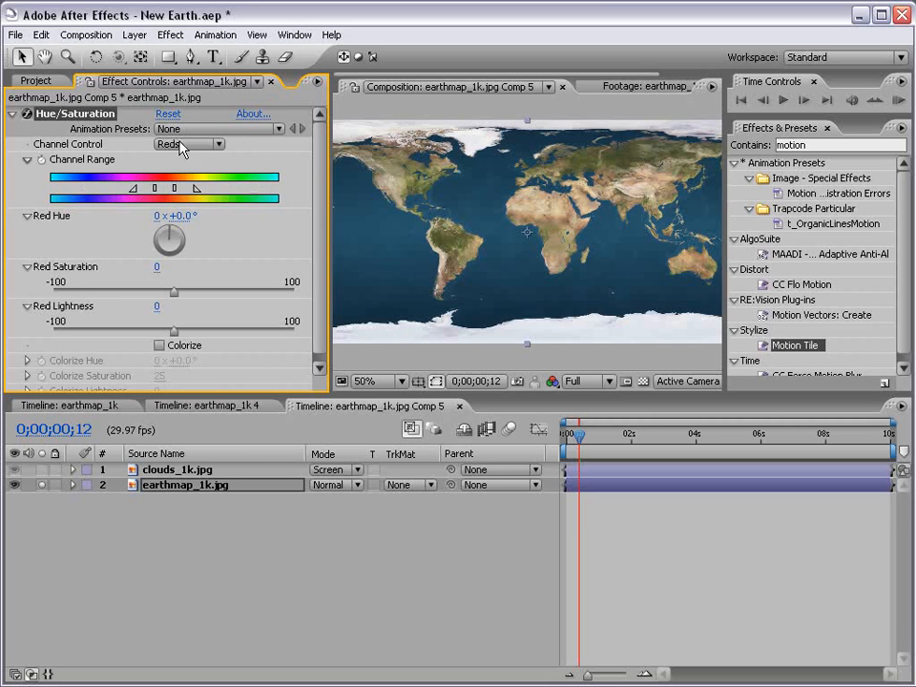
pyautogui.click(181, 148)
pyautogui.click(197, 188)
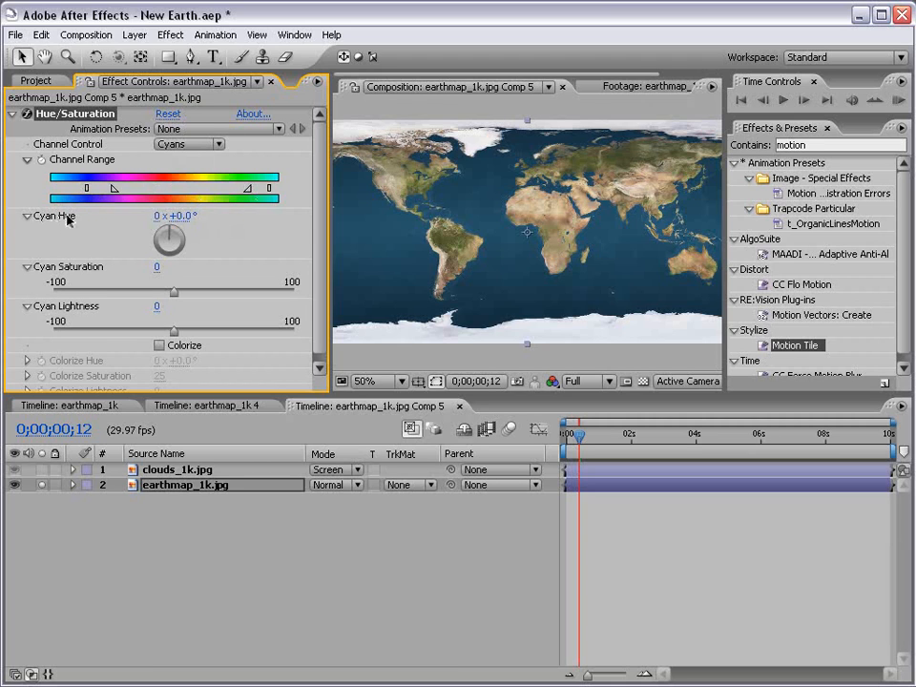
# Set Cyan Hue to +22° and Cyan Saturation to -8, and turn off the earthmap_1k.jpg solo
pyautogui.moveTo(184, 216)
pyautogui.mouseDown()
pyautogui.moveTo(278, 213)
pyautogui.moveTo(197, 209)
pyautogui.mouseUp()
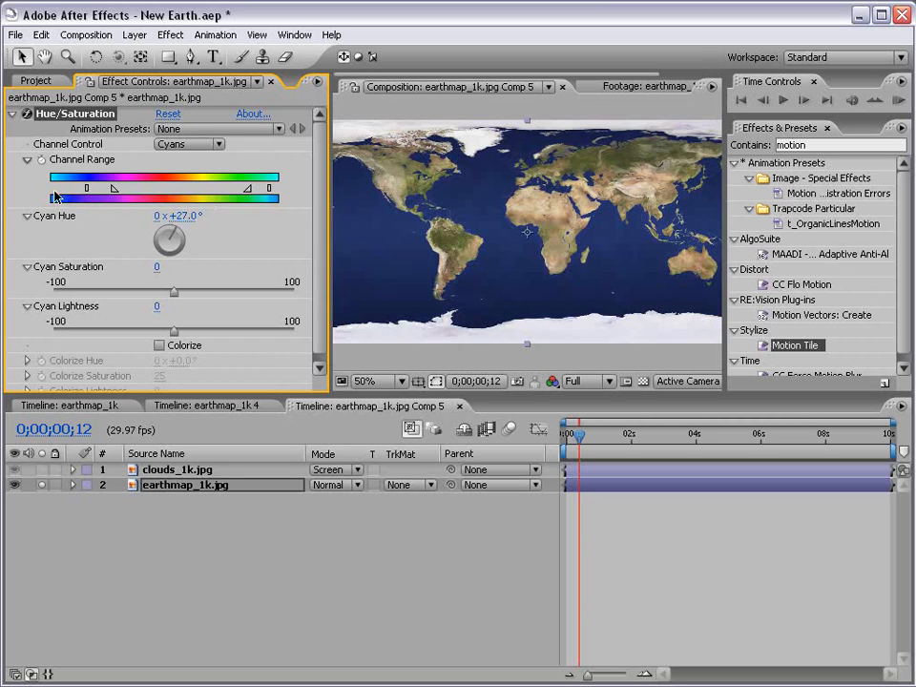
pyautogui.moveTo(189, 215)
pyautogui.mouseDown()
pyautogui.moveTo(220, 216)
pyautogui.moveTo(171, 213)
pyautogui.mouseUp()
pyautogui.moveTo(174, 293)
pyautogui.mouseDown()
pyautogui.moveTo(158, 296)
pyautogui.moveTo(166, 296)
pyautogui.mouseUp()
pyautogui.click(41, 485)
# Check the recoloured oceans on the globe in the earthmap_1k 4 composition, scrubbing to 0;00;02;03
pyautogui.click(206, 406)
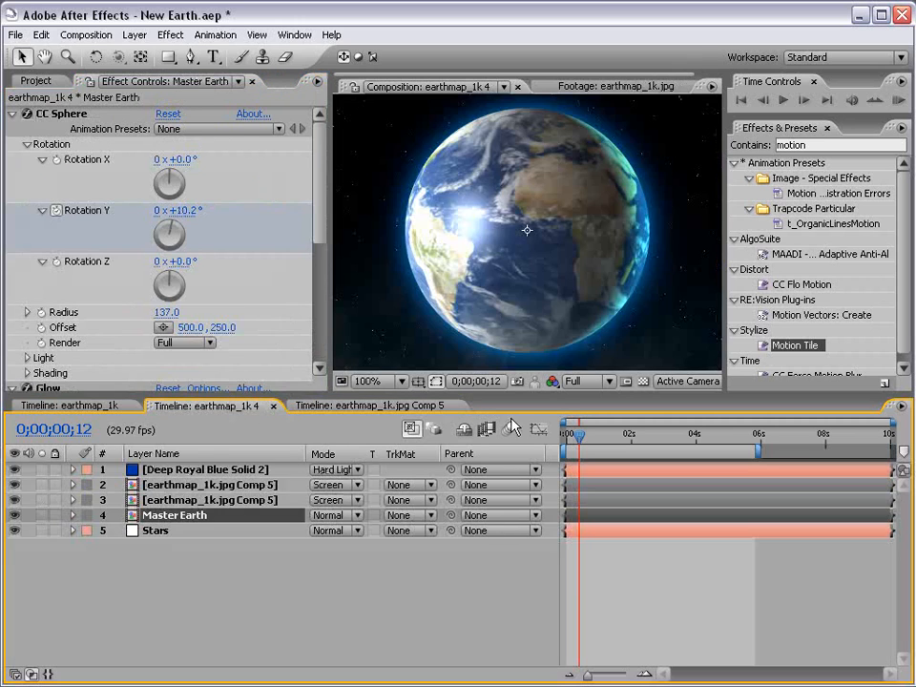
pyautogui.scroll(-1, 534, 286)
pyautogui.scroll(1, 503, 253)
pyautogui.moveTo(580, 435); pyautogui.dragTo(634, 437)
# For earthmap_1k.jpg, widen the Hue/Saturation Greens range through the yellows toward red and set Green Saturation to 40
pyautogui.click(393, 406)
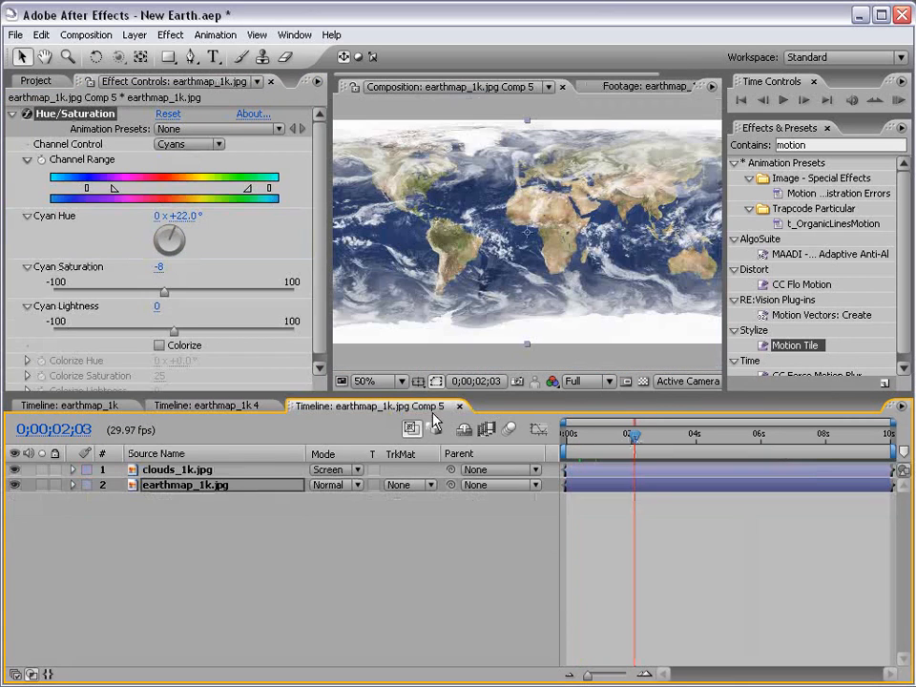
pyautogui.click(189, 145)
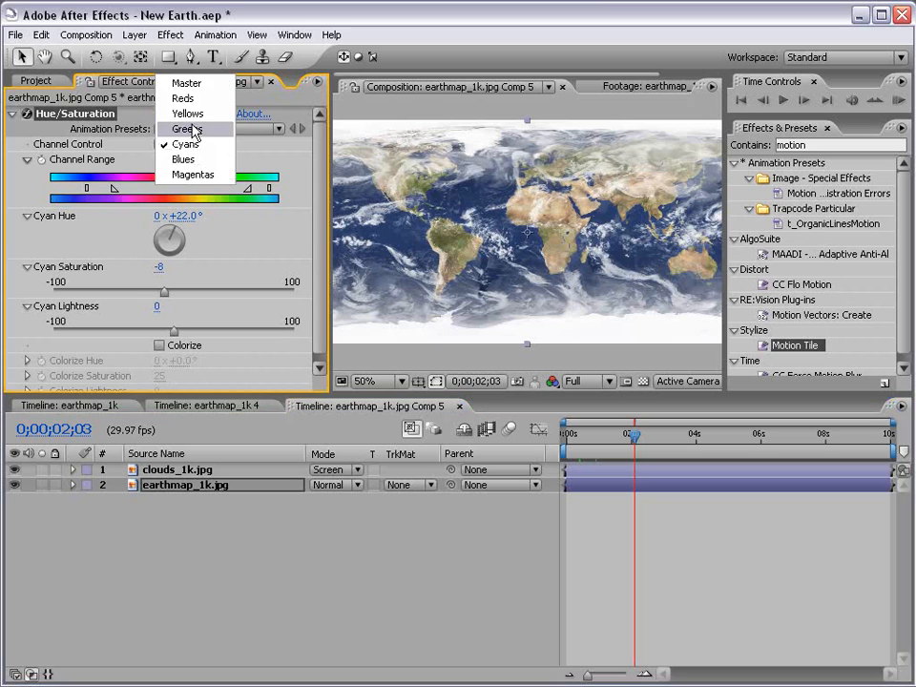
pyautogui.click(189, 129)
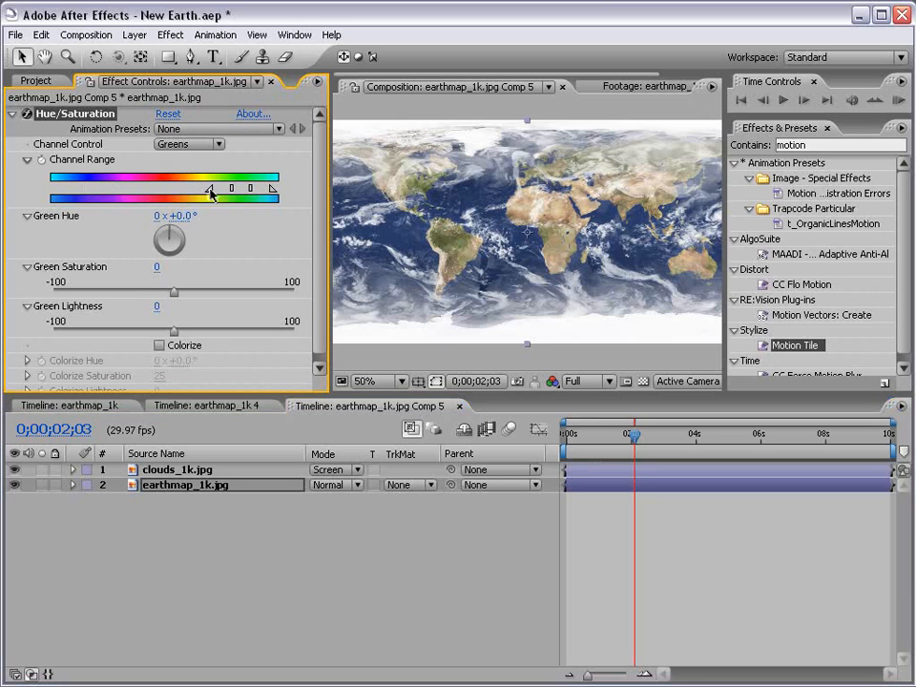
pyautogui.moveTo(210, 191); pyautogui.dragTo(185, 191)
pyautogui.moveTo(233, 190); pyautogui.dragTo(182, 196)
pyautogui.moveTo(174, 292); pyautogui.dragTo(222, 295)
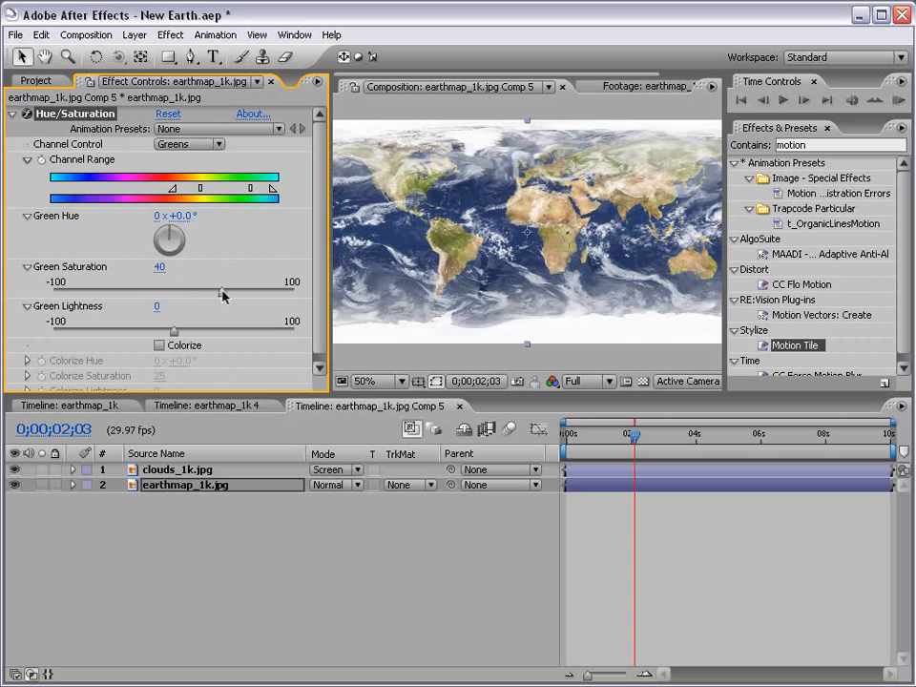
# Check the land colours on the globe at 0;00;01;12, reduce the map's Green Saturation to 13, and return to the globe composition
pyautogui.click(205, 406)
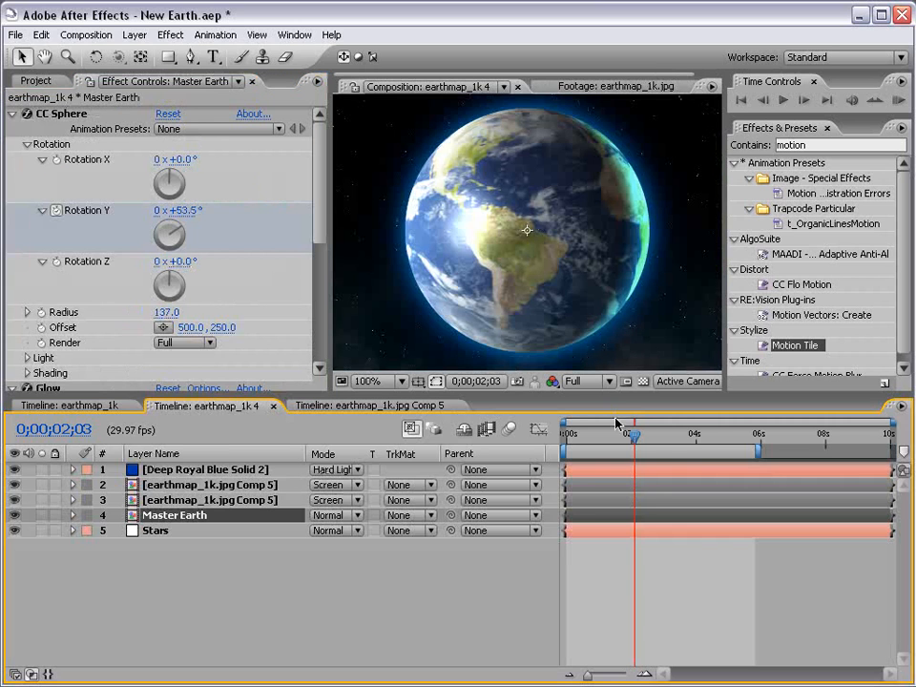
pyautogui.moveTo(615, 423)
pyautogui.mouseDown()
pyautogui.moveTo(672, 434)
pyautogui.moveTo(611, 433)
pyautogui.mouseUp()
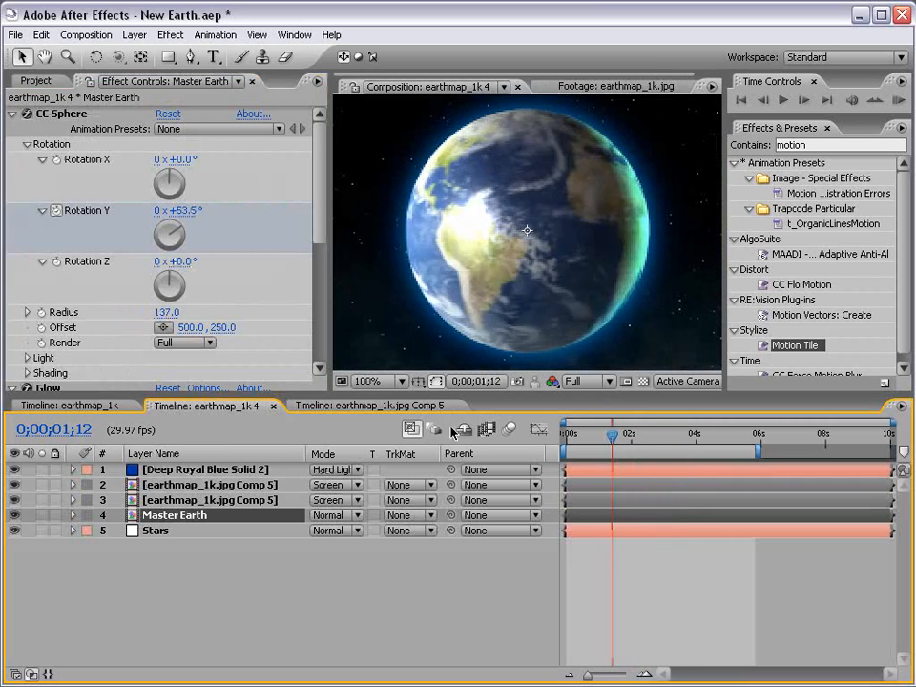
pyautogui.click(354, 406)
pyautogui.moveTo(220, 291); pyautogui.dragTo(190, 296)
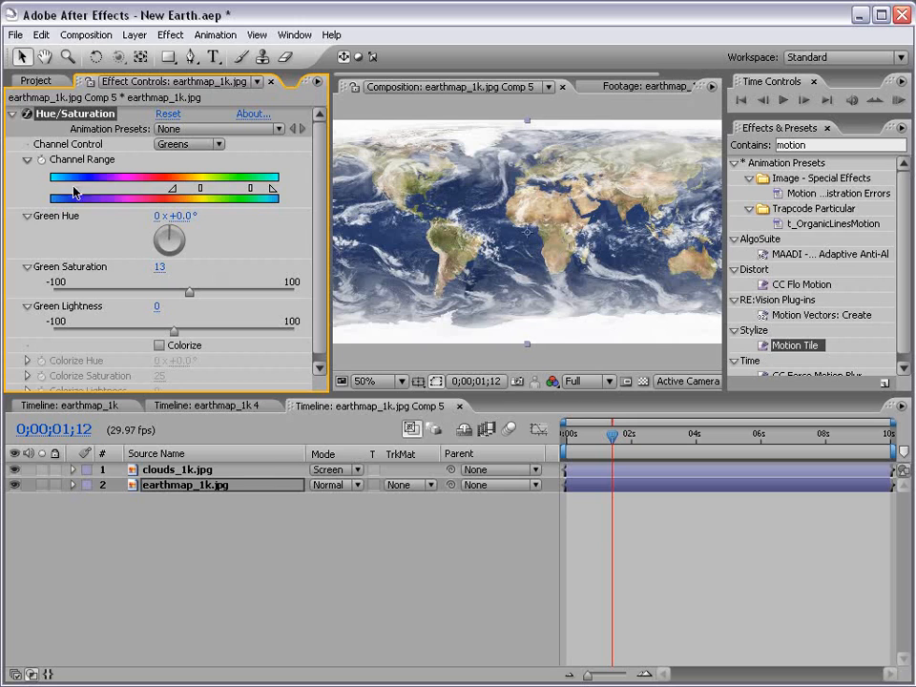
pyautogui.click(208, 406)
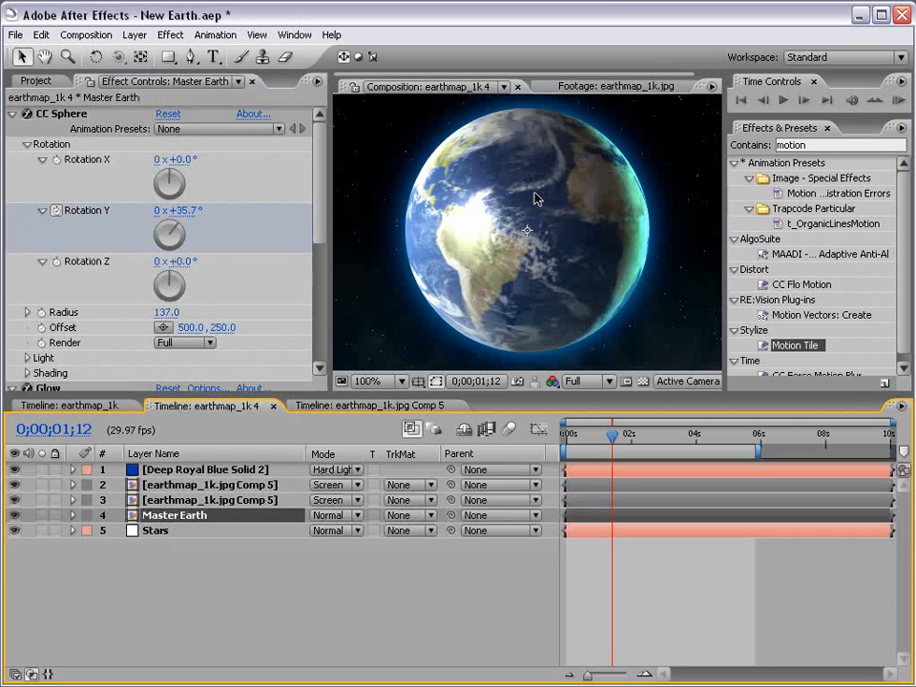
# Zoom out to the full globe composition, deselect the layers, save the project, and inspect the frame in an enlarged view
pyautogui.press(',')
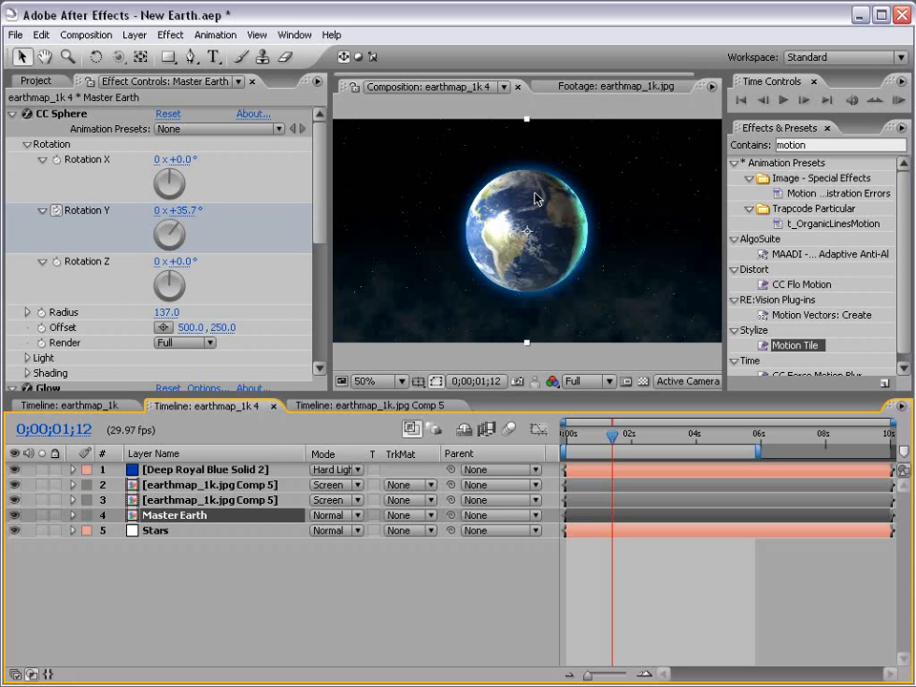
pyautogui.click(629, 551)
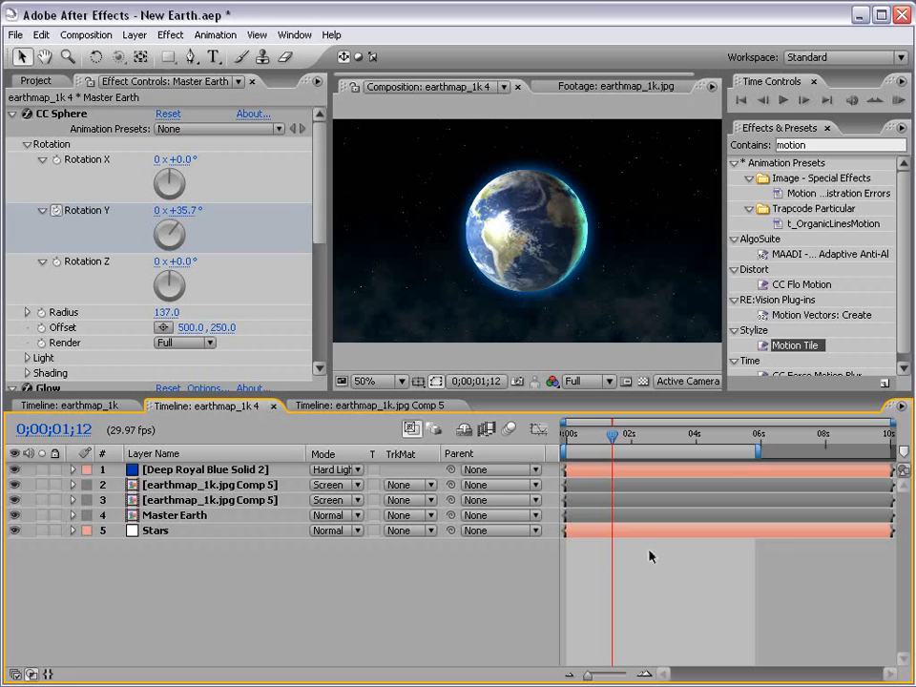
pyautogui.hotkey('ctrl', 's')
pyautogui.press('`')
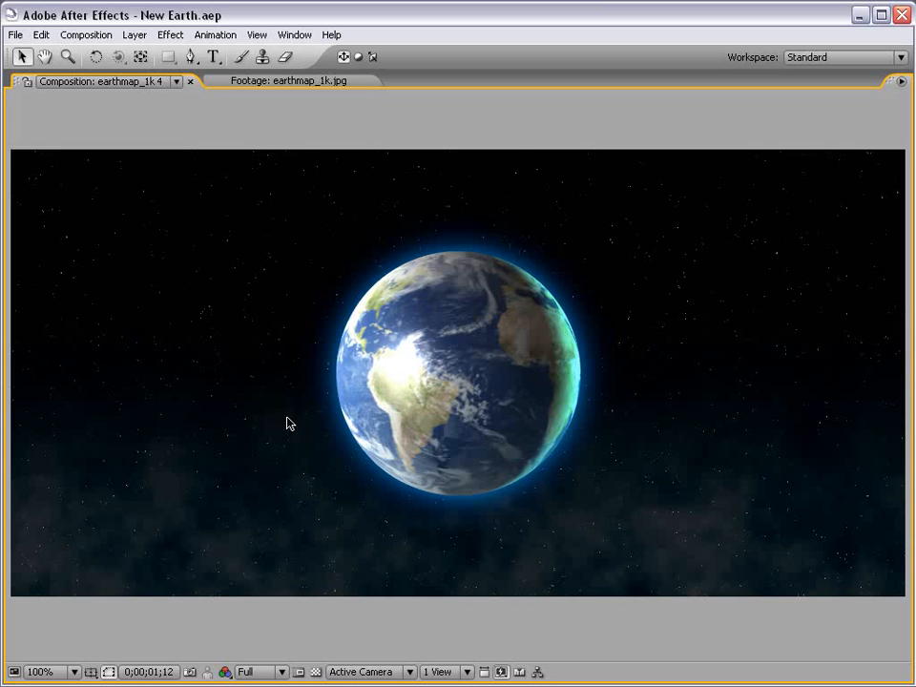
pyautogui.press('`')
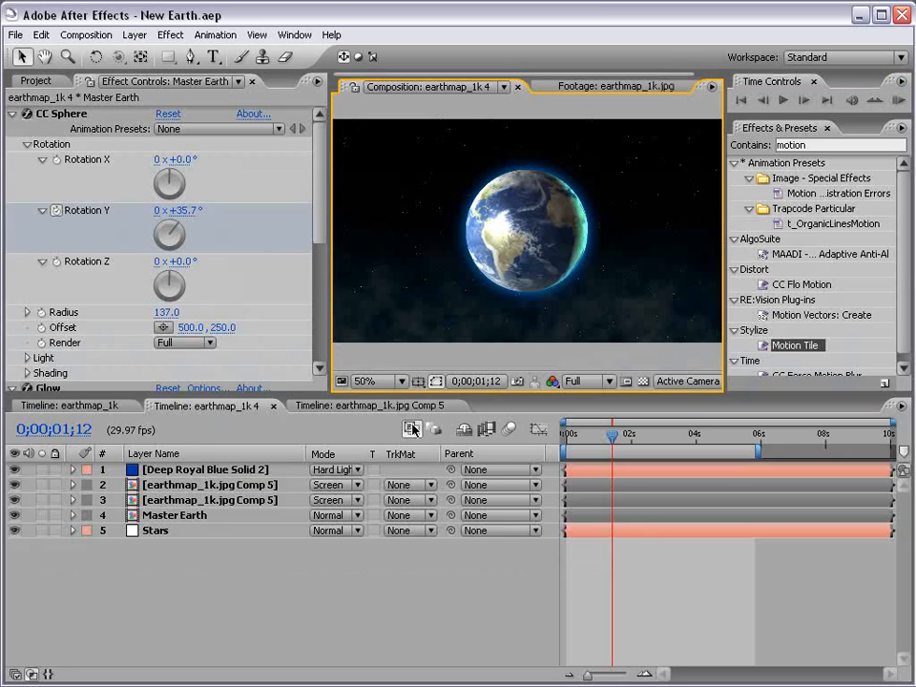
# Create a new 1000 x 500 solid layer coloured white (FFFFFF) in the earthmap_1k 4 composition
pyautogui.click(135, 34)
pyautogui.moveTo(145, 54)
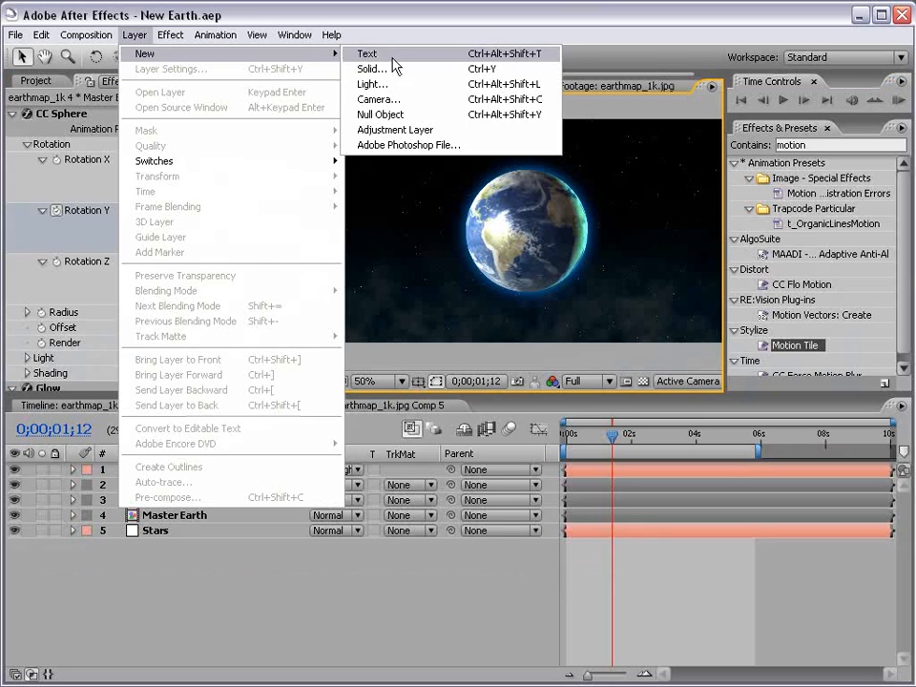
pyautogui.click(392, 69)
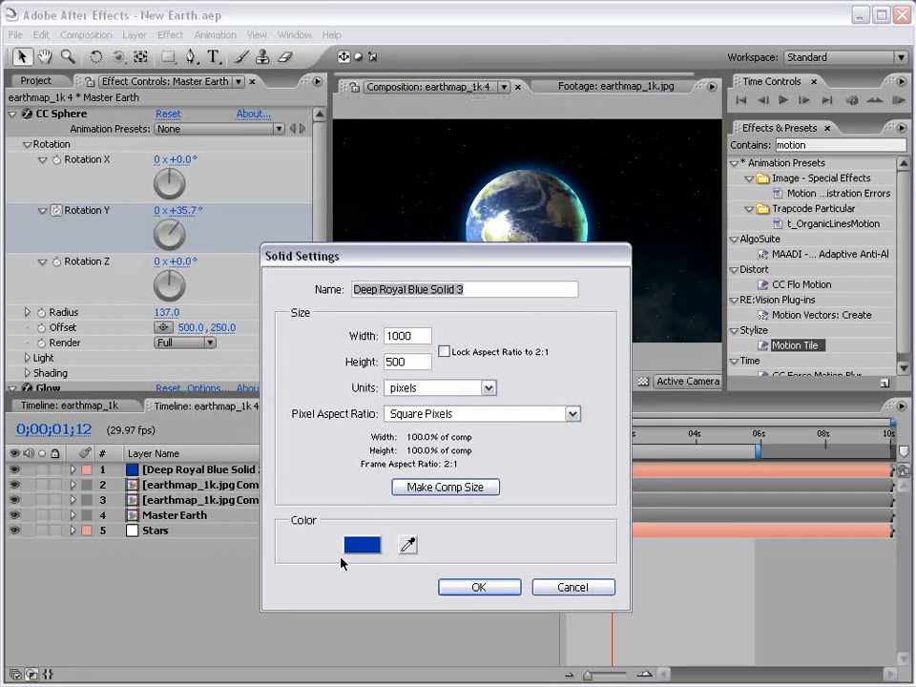
pyautogui.click(358, 542)
pyautogui.click(170, 299)
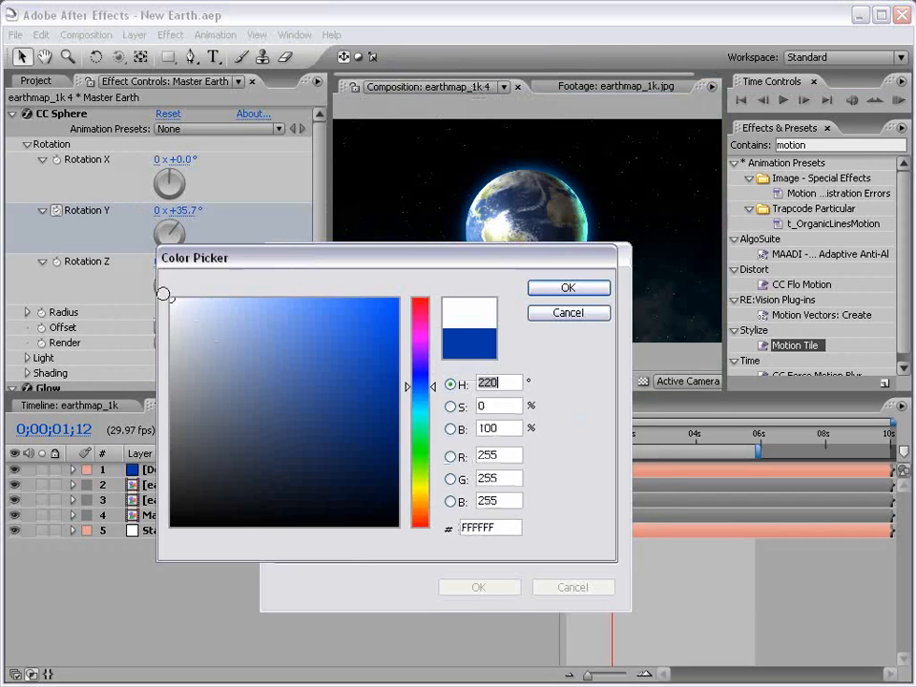
pyautogui.click(548, 288)
pyautogui.click(448, 586)
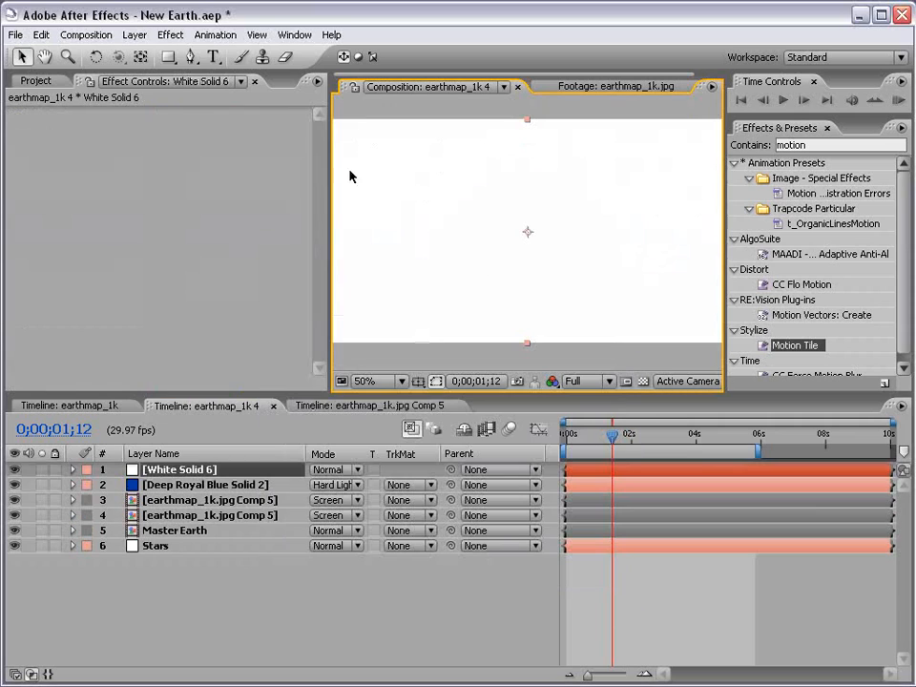
# Mask the white solid to a centred circle about the size of the globe and deselect it
pyautogui.moveTo(170, 58); pyautogui.dragTo(196, 77)
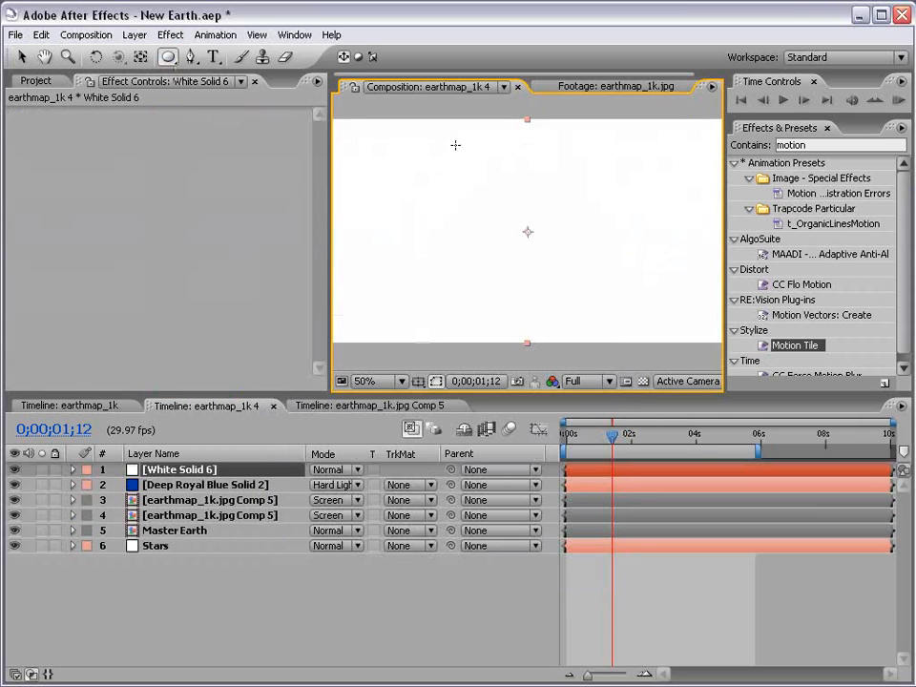
pyautogui.moveTo(527, 231); pyautogui.dragTo(596, 290)
pyautogui.click(467, 593)
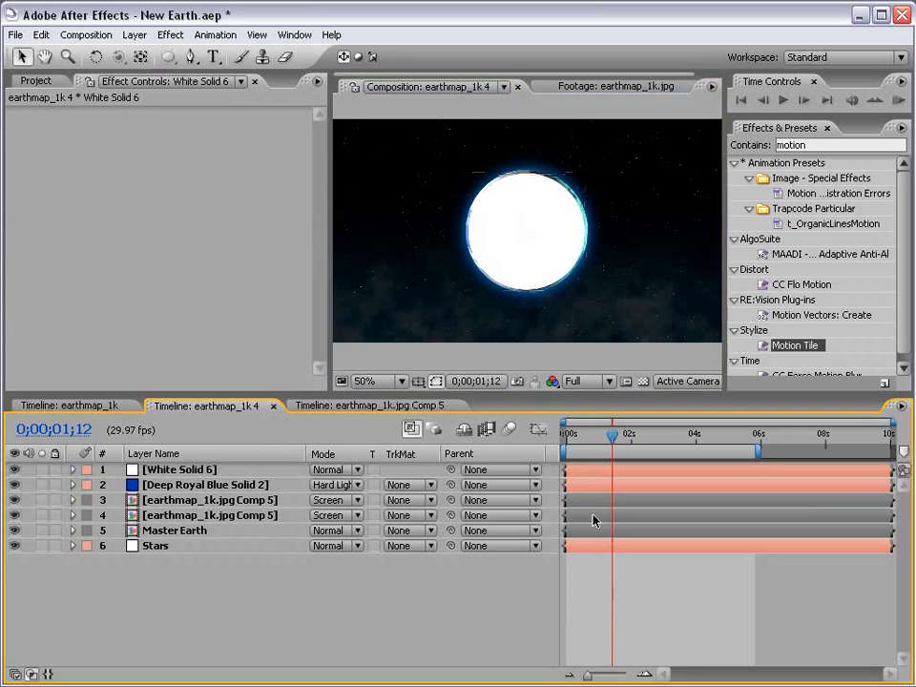
# Find the Stylize Glow effect and apply it to White Solid 6
pyautogui.click(757, 142)
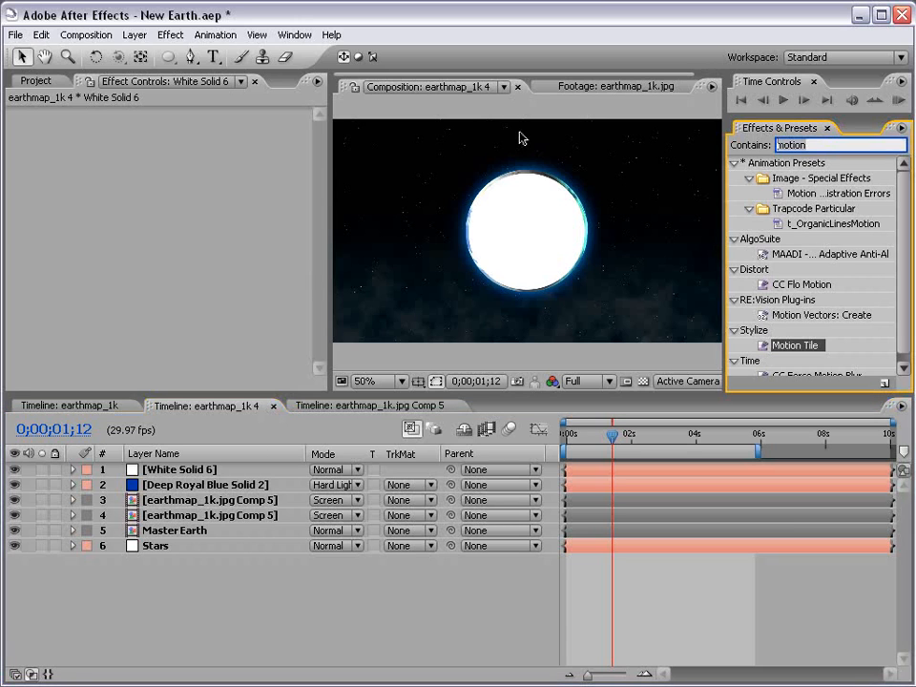
pyautogui.write('glow')
pyautogui.moveTo(902, 188); pyautogui.dragTo(907, 334)
pyautogui.moveTo(783, 307); pyautogui.dragTo(537, 231)
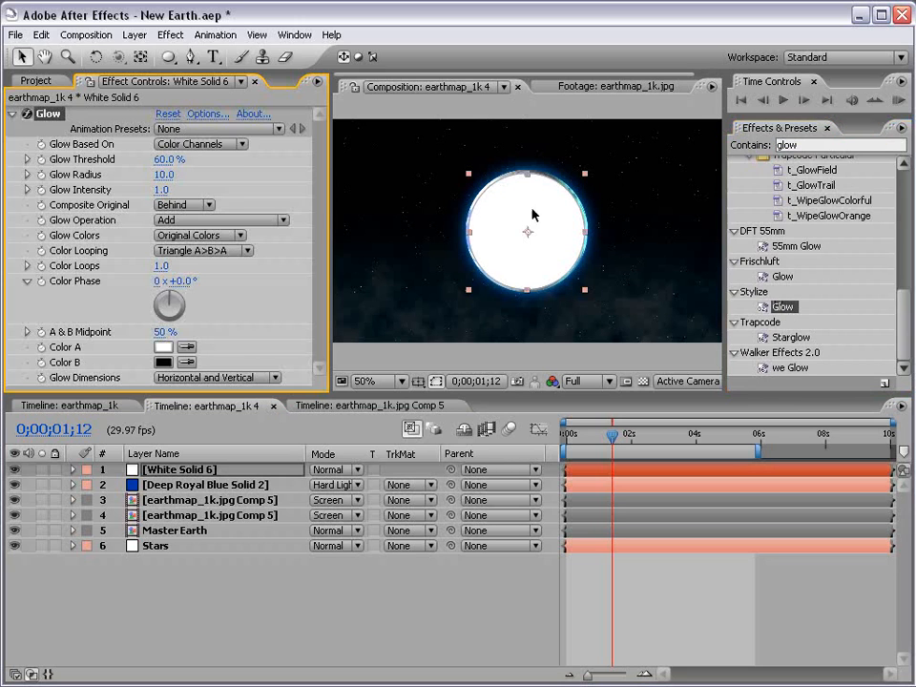
# Base the white solid's Glow on the Alpha Channel and composite the original On Top
pyautogui.click(188, 145)
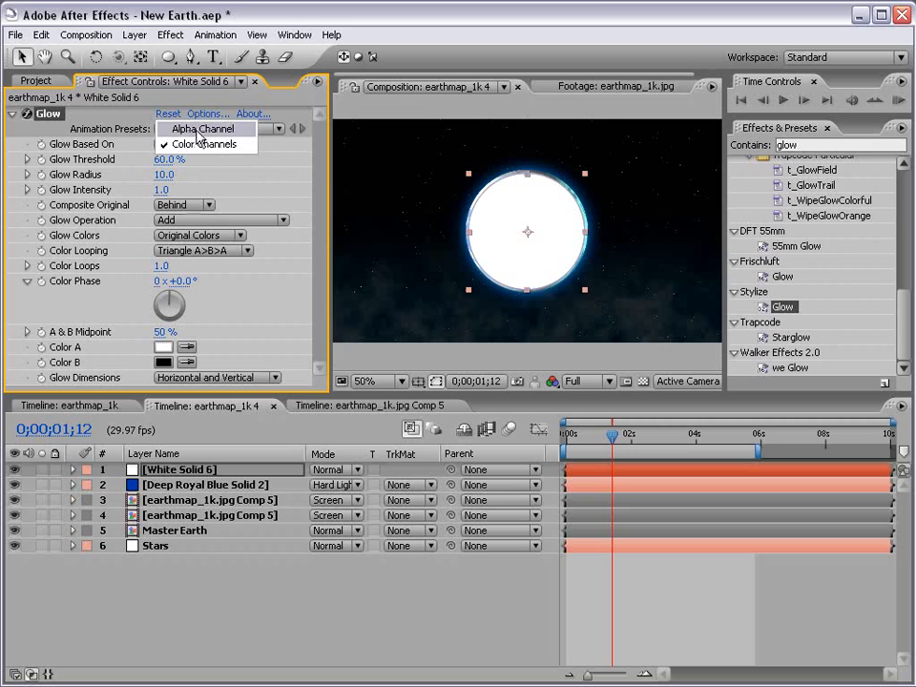
pyautogui.click(186, 128)
pyautogui.click(183, 204)
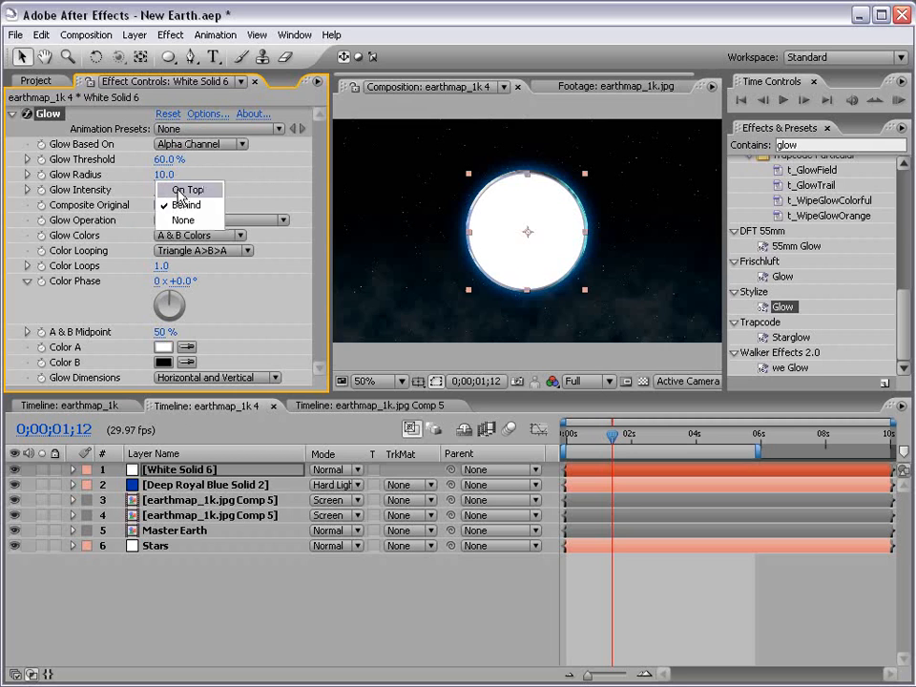
pyautogui.click(178, 188)
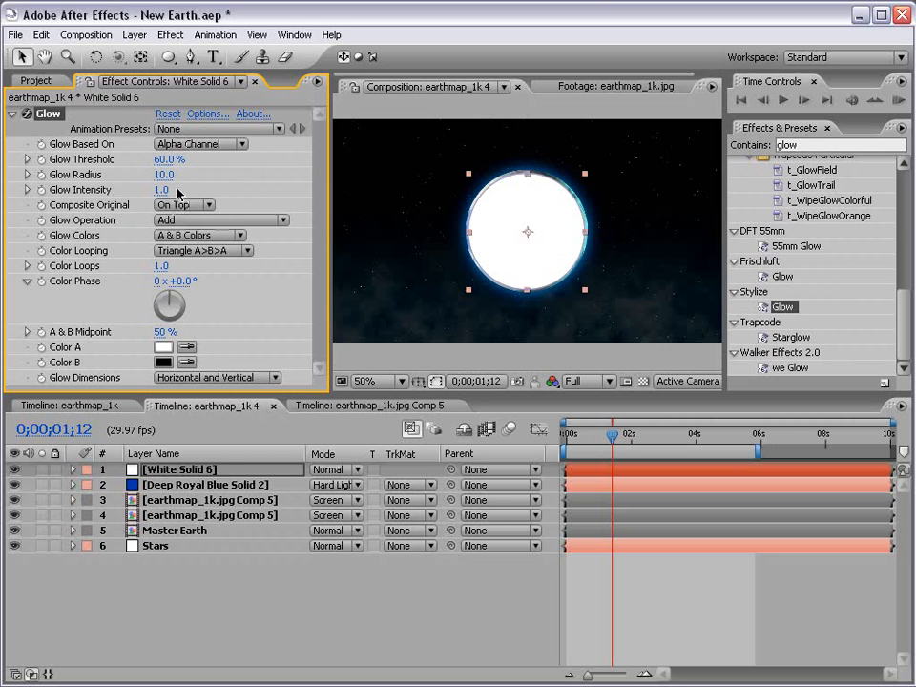
# Change the white solid's Glow Color B to orange
pyautogui.click(163, 363)
pyautogui.click(419, 497)
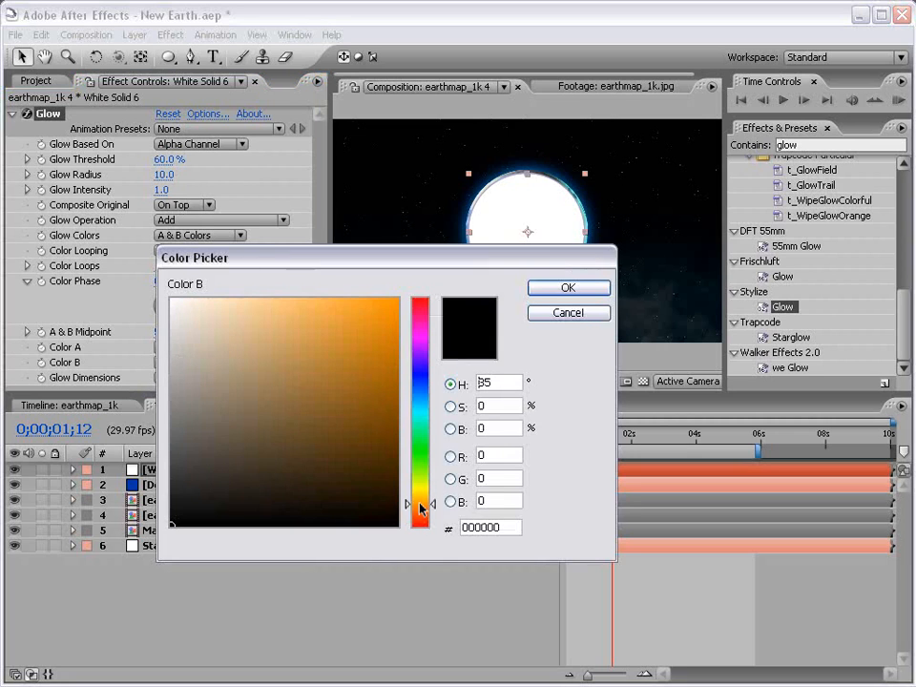
pyautogui.moveTo(366, 366); pyautogui.dragTo(537, 295)
pyautogui.click(544, 293)
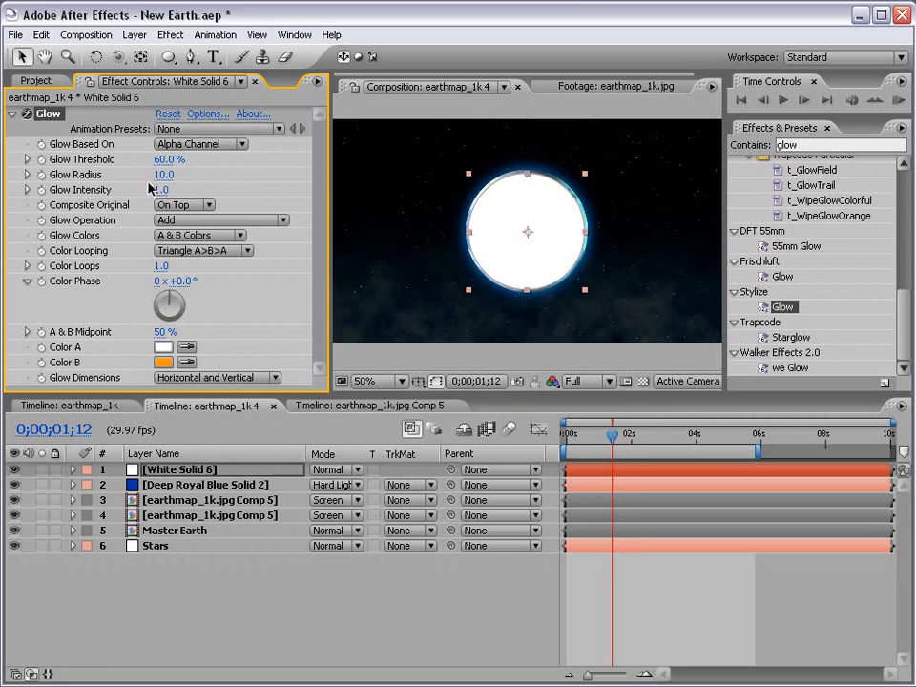
# Set White Solid 6's Glow Intensity to 1.9 and Radius to 32, and place it beneath Master Earth, offset slightly to the globe's left
pyautogui.moveTo(161, 190); pyautogui.dragTo(240, 191)
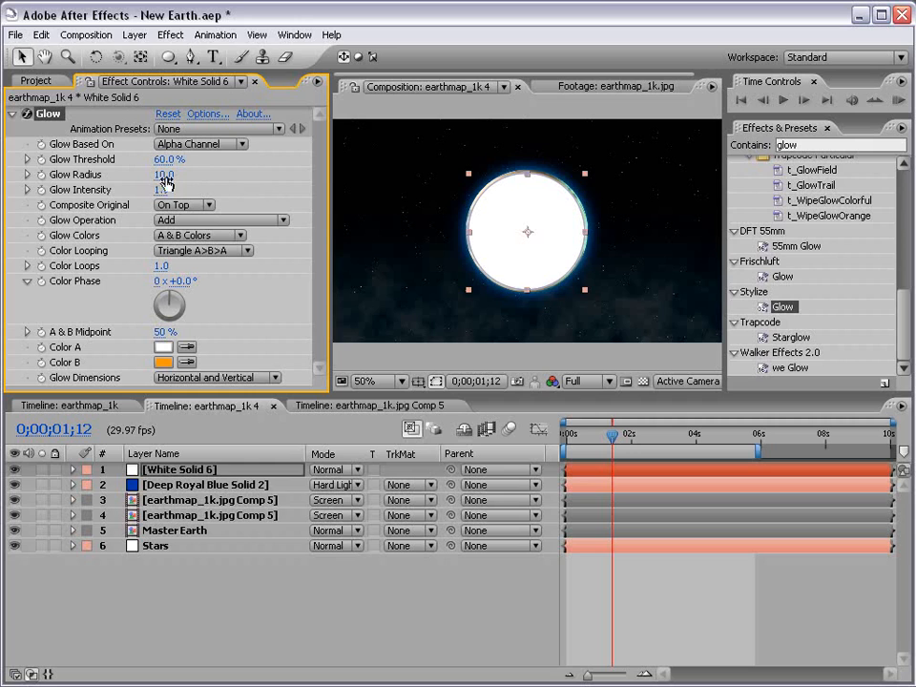
pyautogui.moveTo(163, 175); pyautogui.dragTo(182, 173)
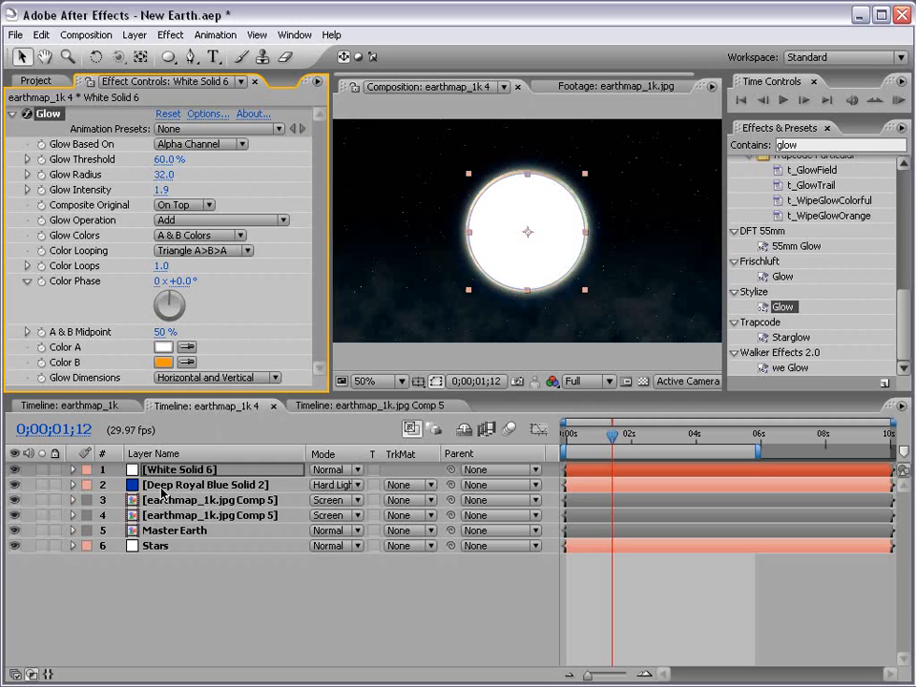
pyautogui.moveTo(153, 472); pyautogui.dragTo(162, 541)
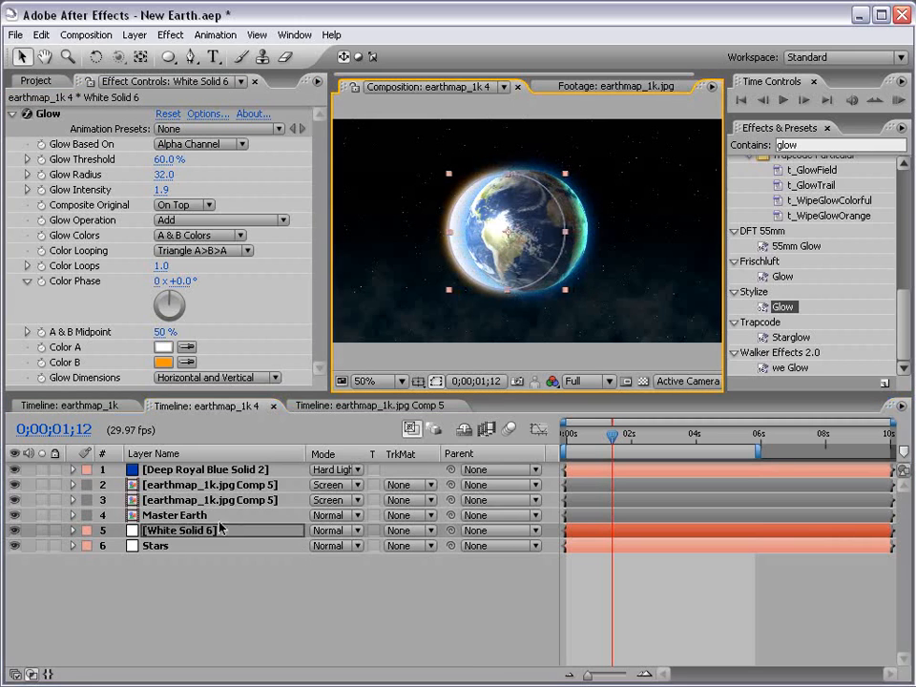
# Collapse the Master Earth layer's effects and turn off its Glow
pyautogui.click(184, 516)
pyautogui.click(12, 114)
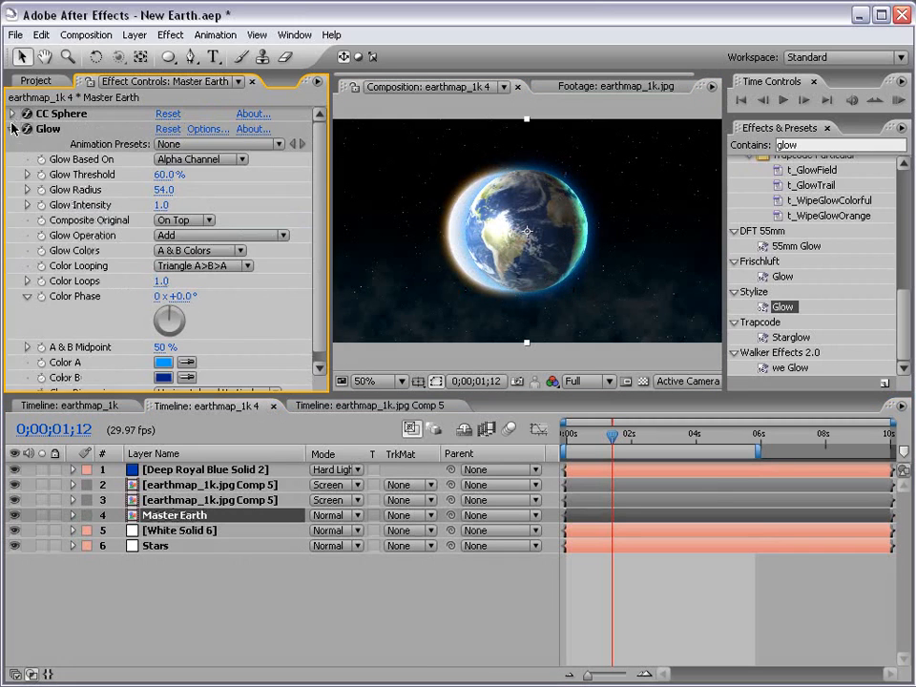
pyautogui.click(11, 128)
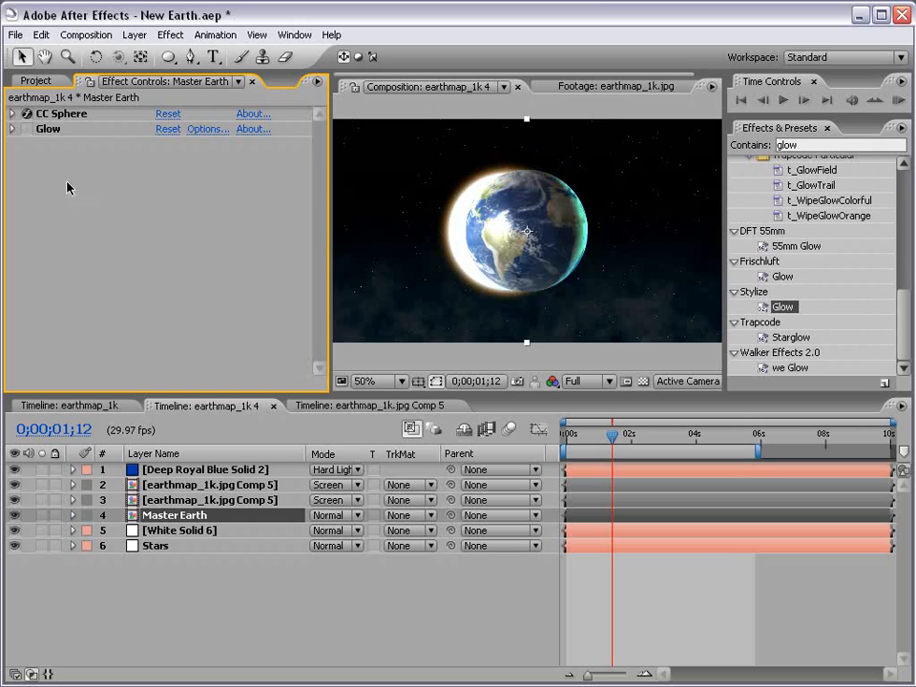
# Apply Hue/Saturation to Master Earth and set Master Lightness to -100
pyautogui.click(172, 34)
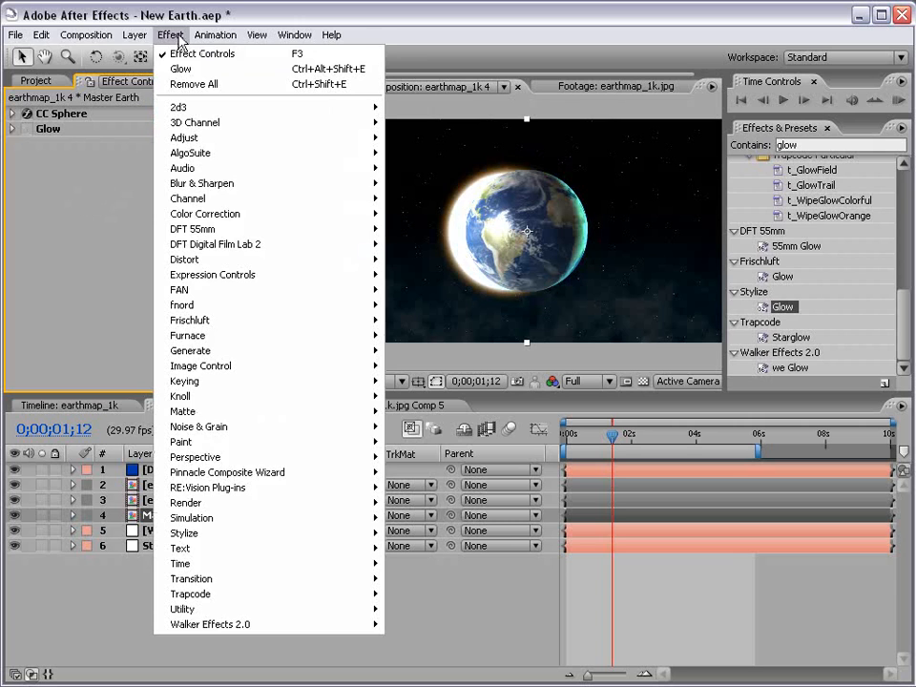
pyautogui.moveTo(231, 213)
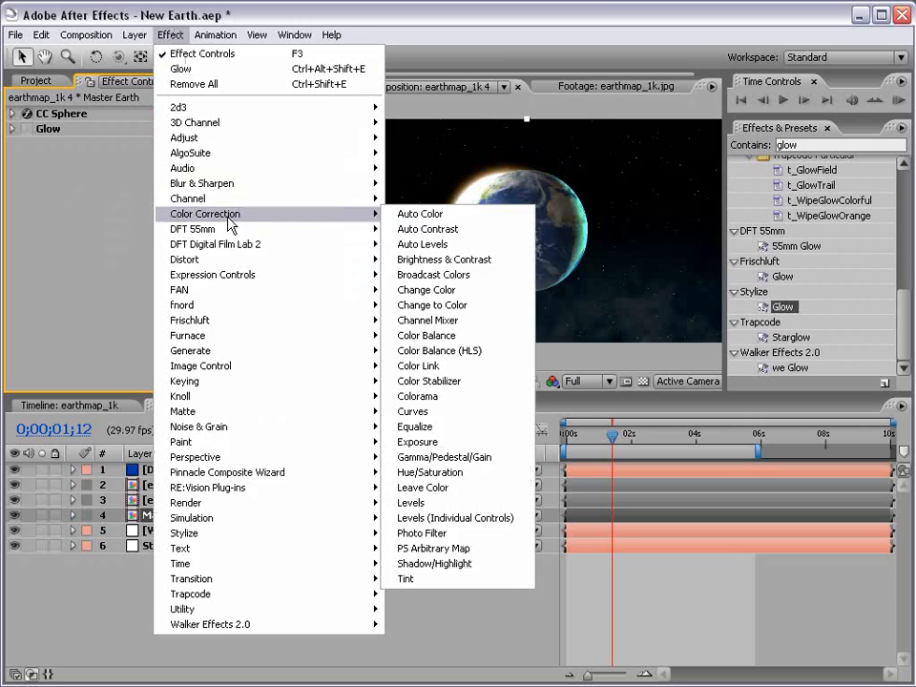
pyautogui.click(437, 469)
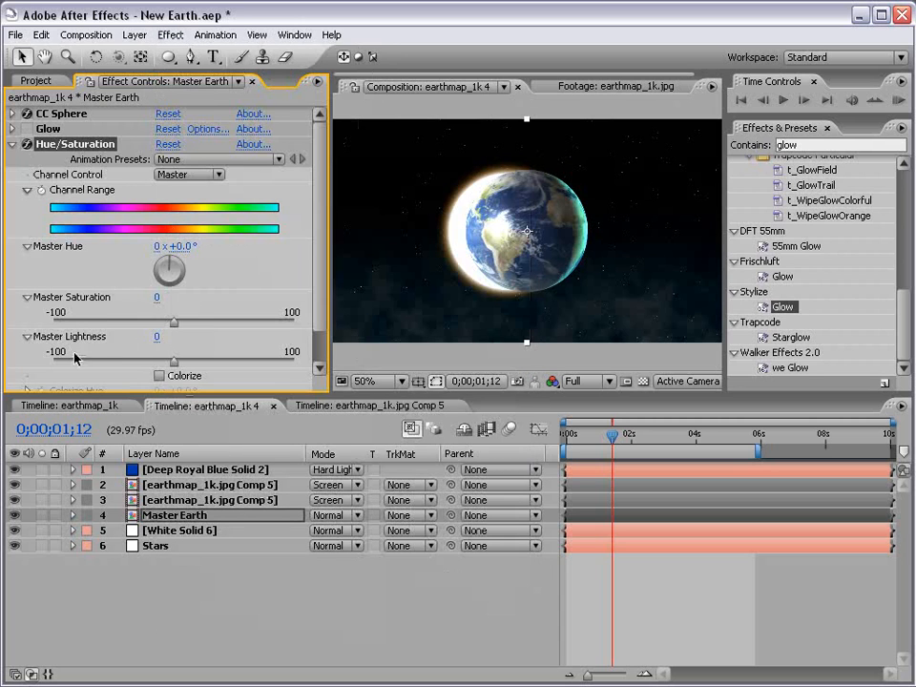
pyautogui.scroll(-1, 238, 256)
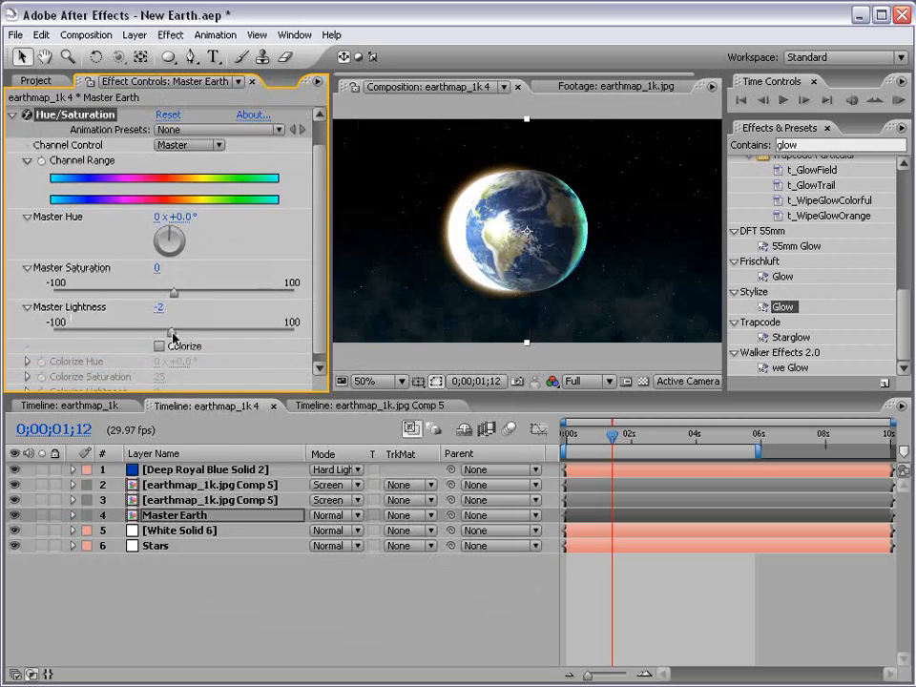
pyautogui.moveTo(174, 332); pyautogui.dragTo(34, 339)
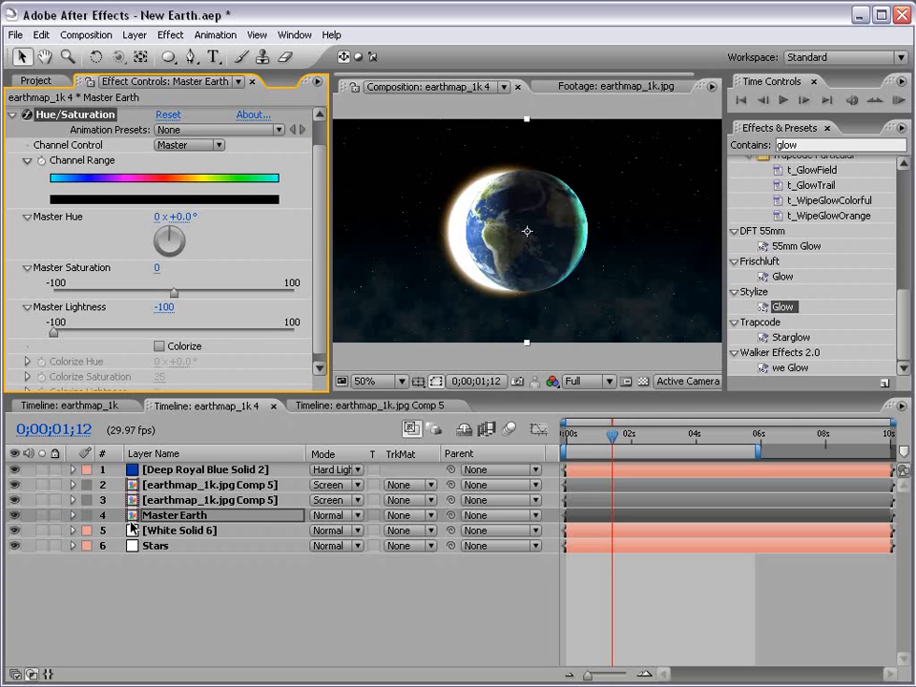
# Lower the CC Sphere Light Height on the upper earthmap_1k.jpg Comp 5 layer
pyautogui.click(181, 484)
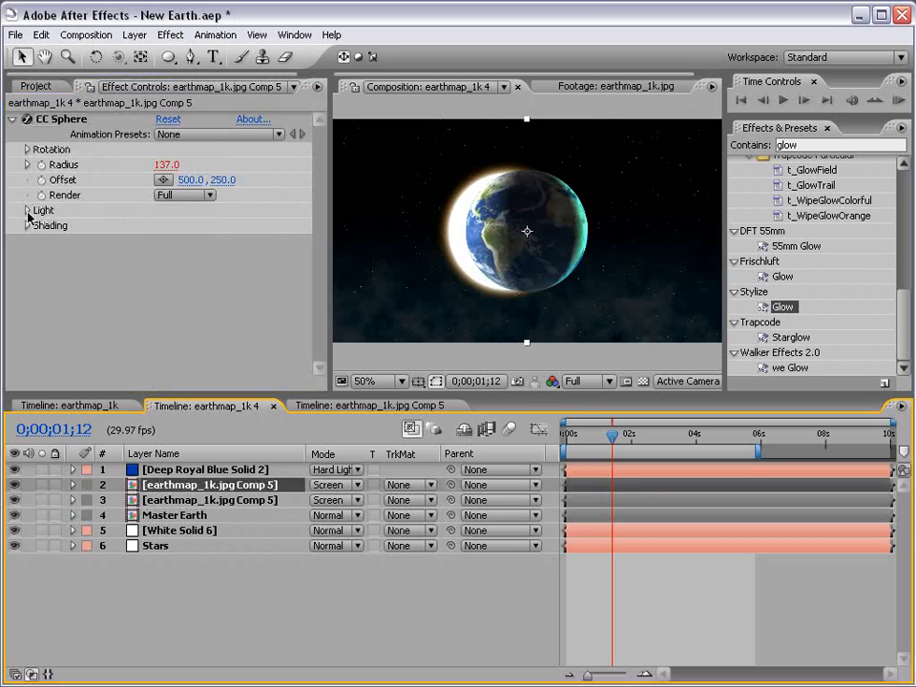
pyautogui.click(26, 210)
pyautogui.moveTo(162, 255)
pyautogui.mouseDown()
pyautogui.moveTo(141, 256)
pyautogui.moveTo(154, 256)
pyautogui.mouseUp()
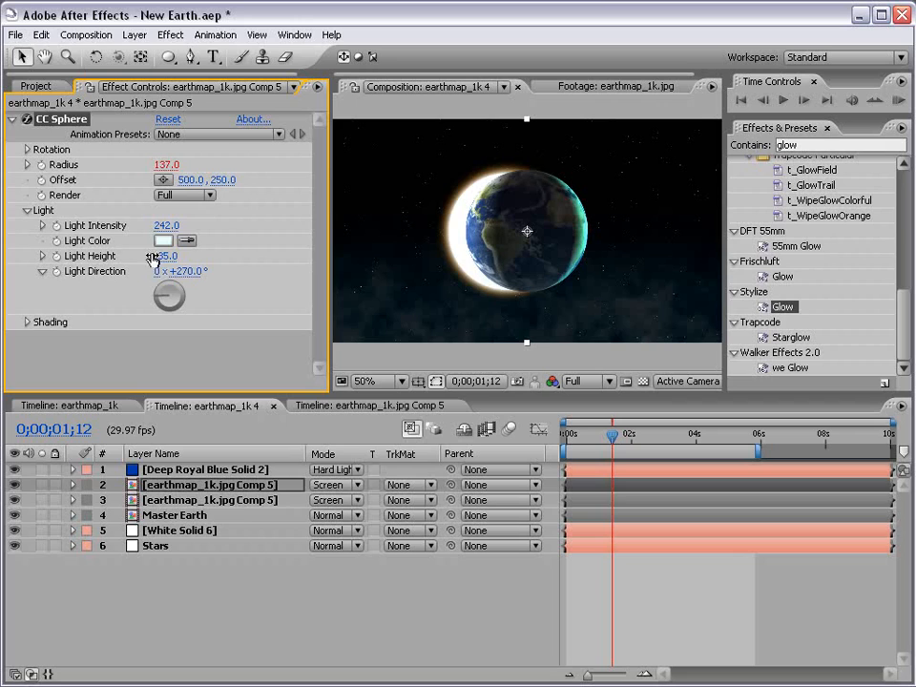
# Set the lower earthmap_1k.jpg Comp 5 layer's opacity to 49% and restore the Selection tool
pyautogui.click(165, 502)
pyautogui.press('y')
pyautogui.press('t')
pyautogui.moveTo(317, 516); pyautogui.dragTo(271, 520)
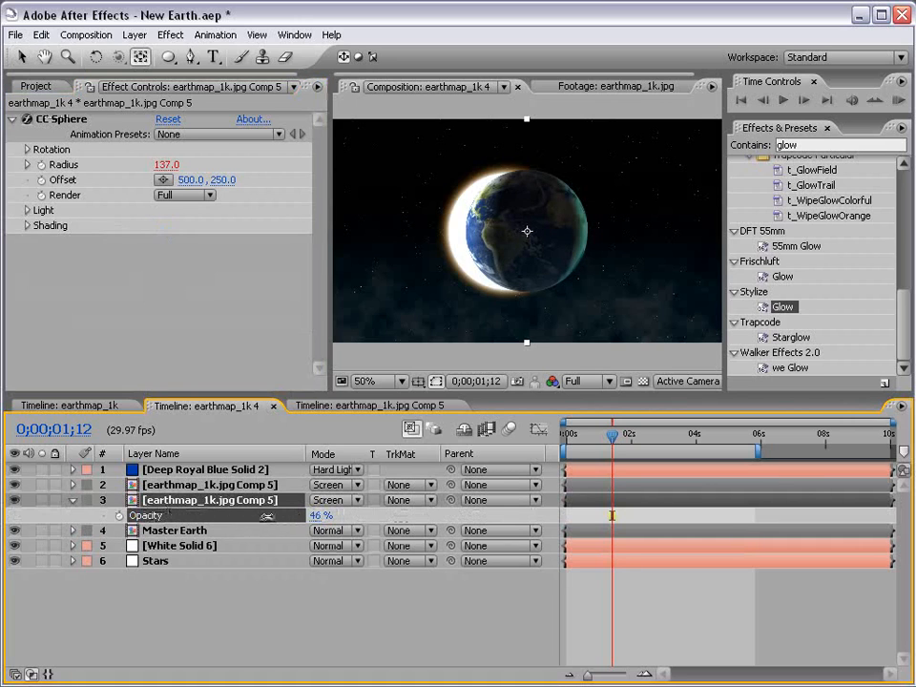
pyautogui.click(575, 625)
pyautogui.press('v')
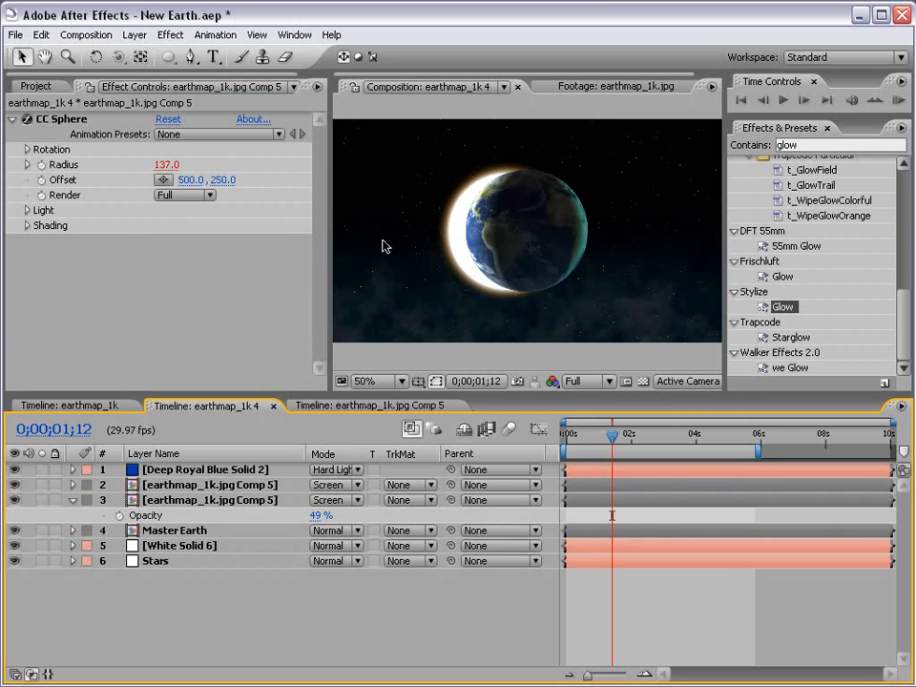
# Create a new 1000 x 500 black solid named Black Solid 5
pyautogui.click(135, 34)
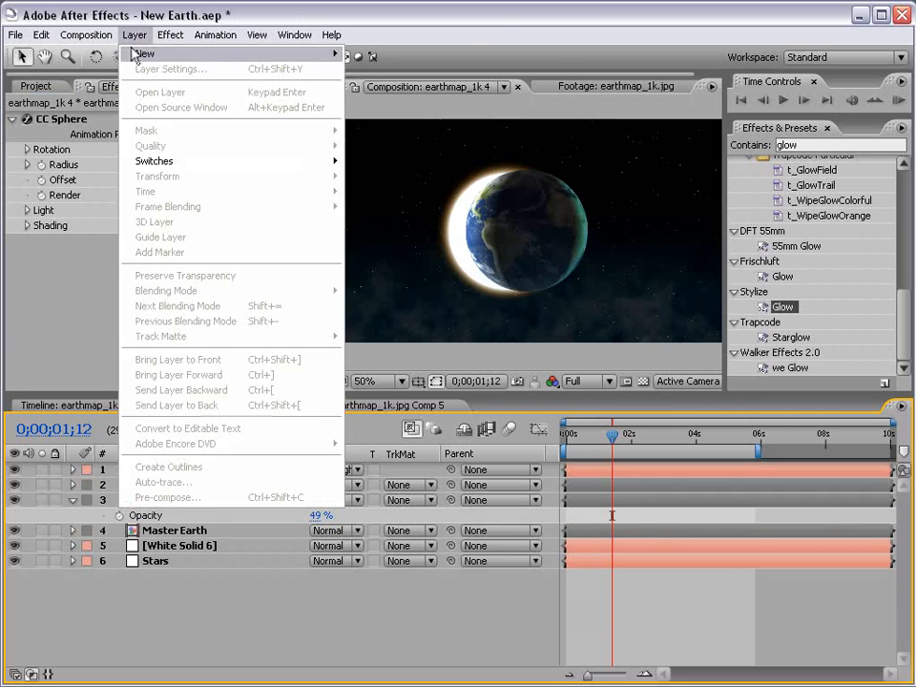
pyautogui.moveTo(153, 55)
pyautogui.click(368, 72)
pyautogui.click(363, 544)
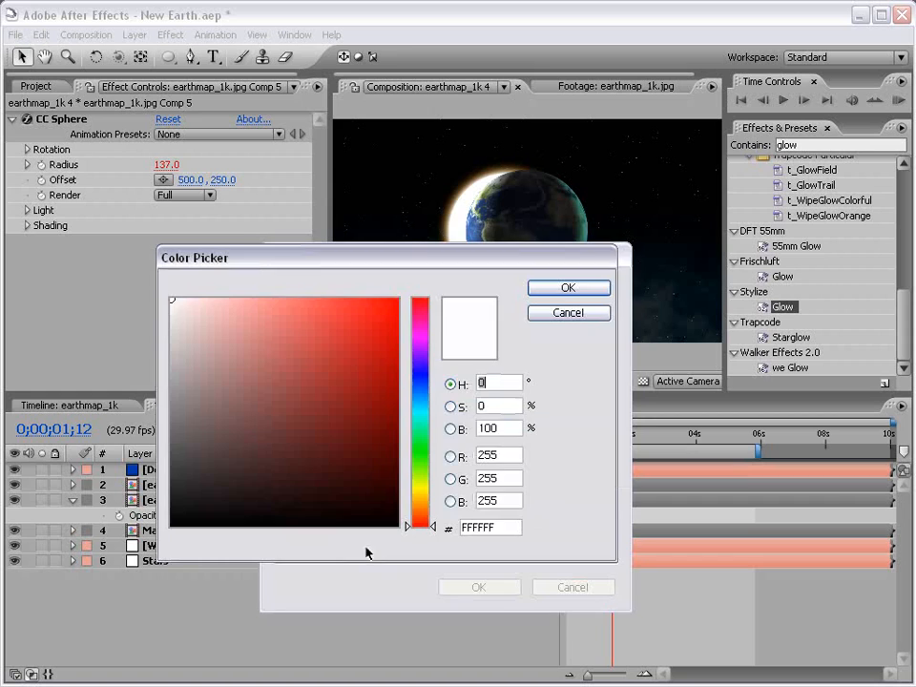
pyautogui.moveTo(386, 515); pyautogui.dragTo(454, 535)
pyautogui.click(561, 296)
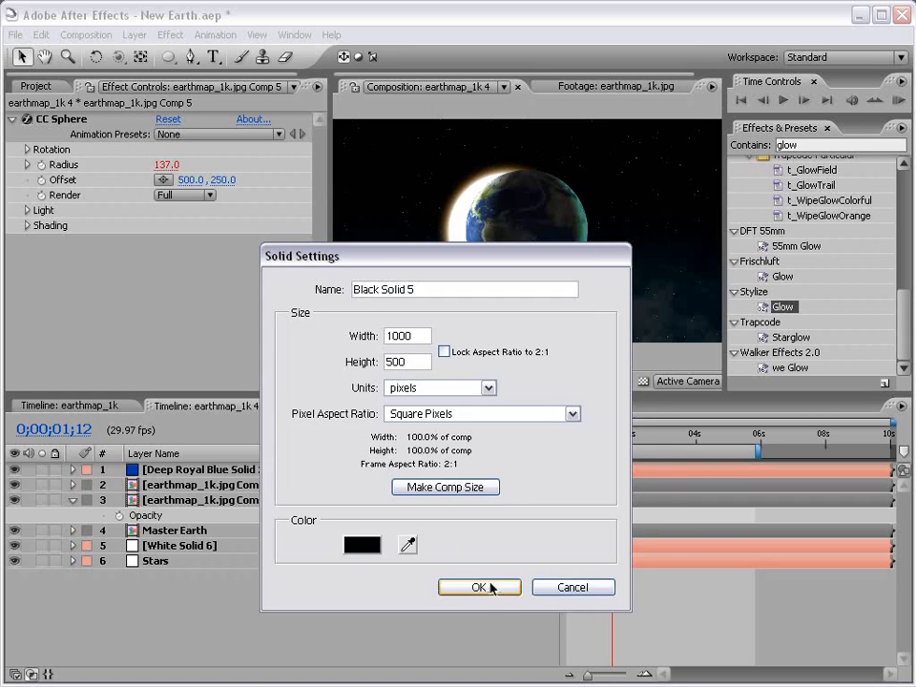
pyautogui.click(476, 530)
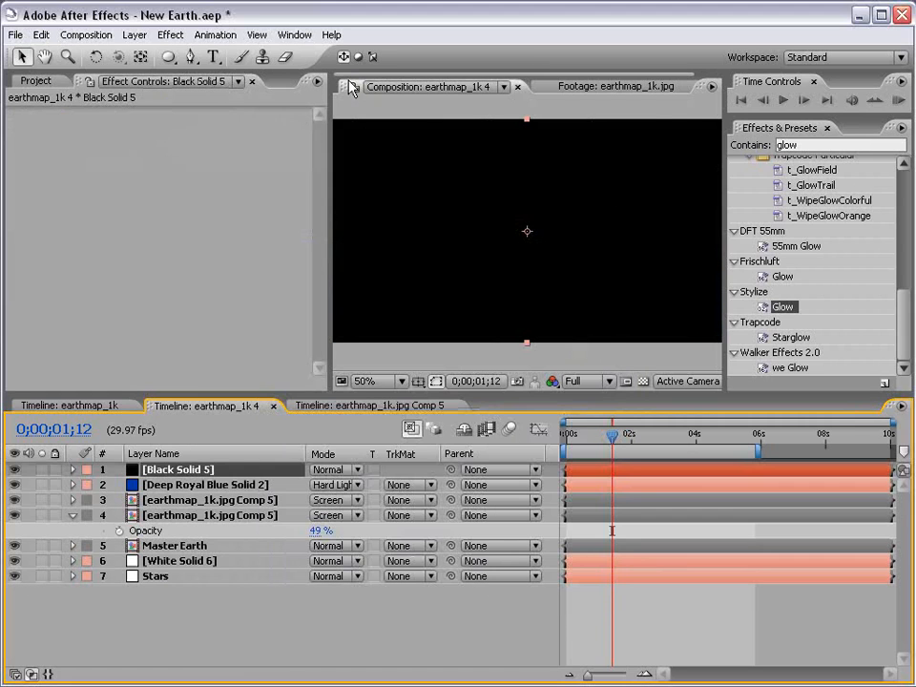
# Apply the Lens Flare effect to Black Solid 5 and set its Lens Type to 105mm Prime
pyautogui.click(807, 145)
pyautogui.doubleClick(807, 145)
pyautogui.write('lens')
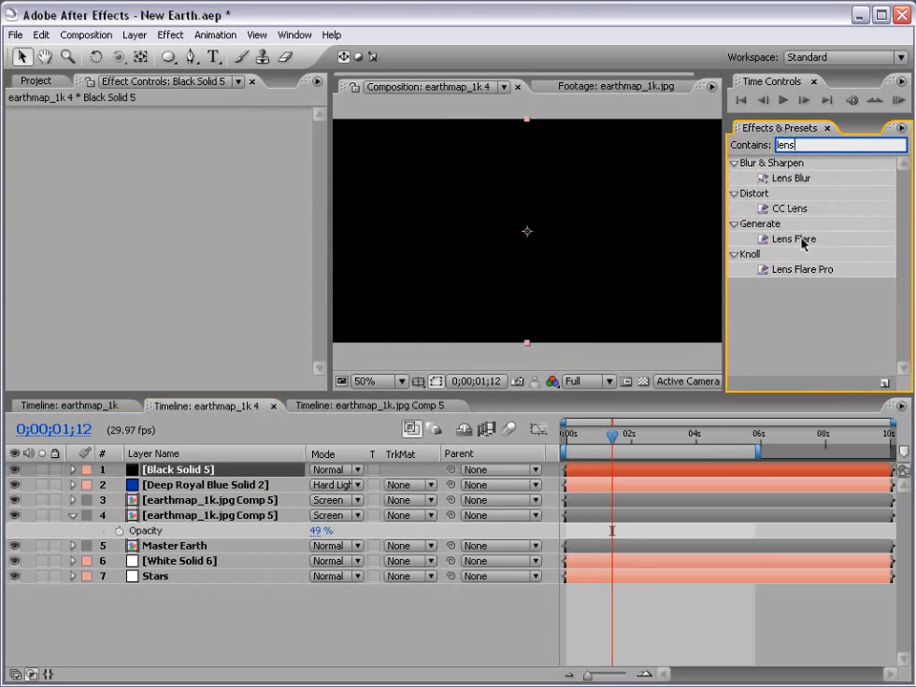
pyautogui.moveTo(803, 239); pyautogui.dragTo(531, 232)
pyautogui.click(195, 175)
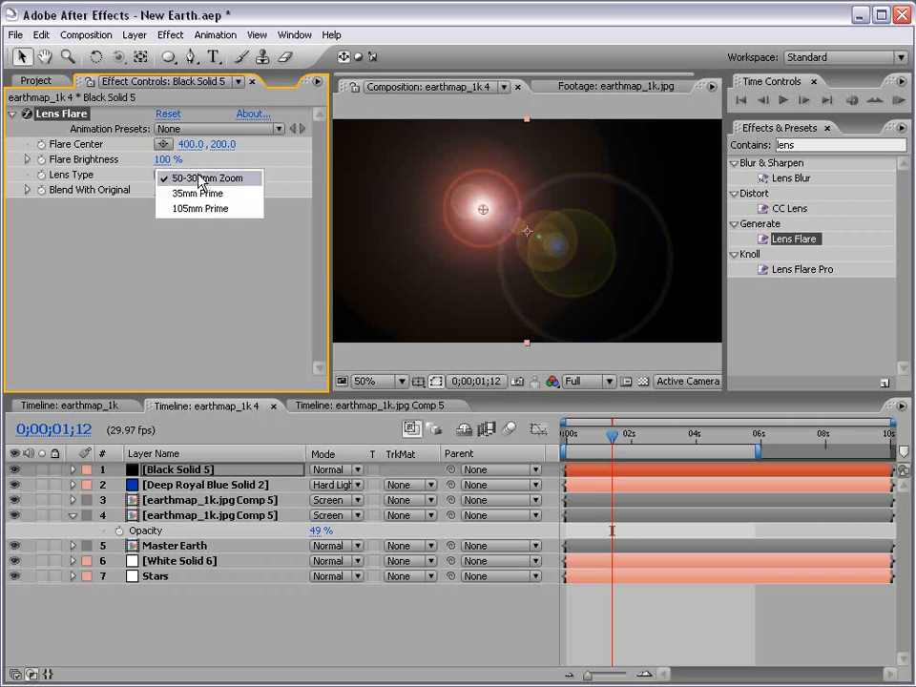
pyautogui.click(199, 210)
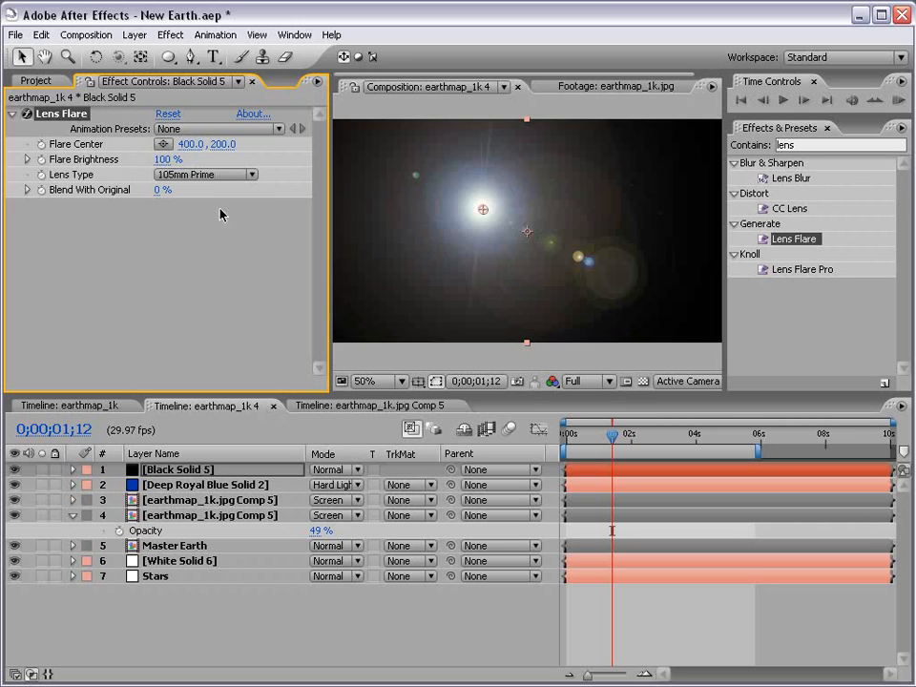
# Apply Curves to Black Solid 5, raising the Red curve and lowering the Blue curve to tint the flare orange
pyautogui.click(171, 36)
pyautogui.moveTo(229, 215)
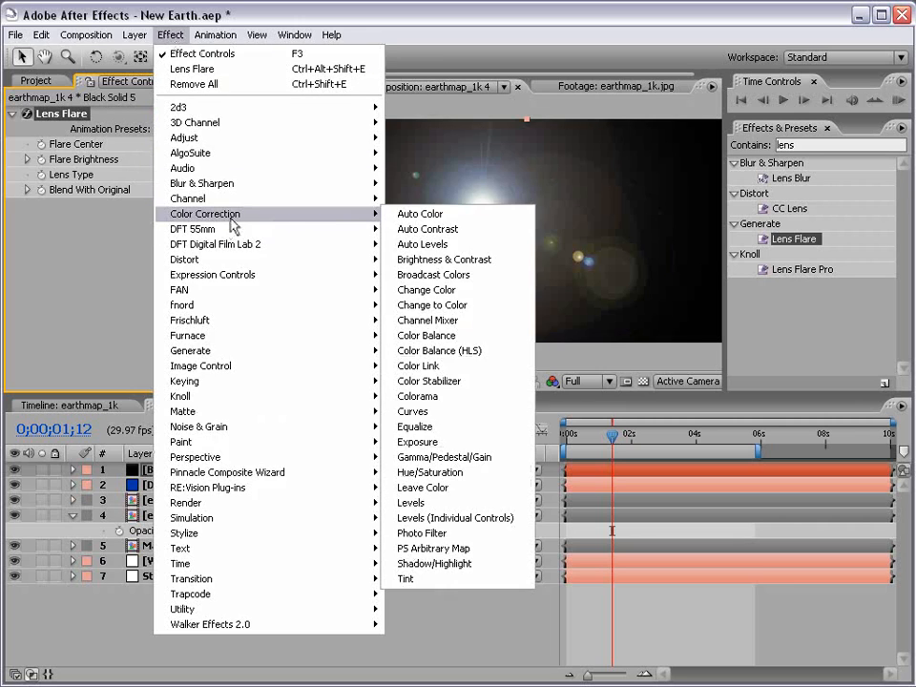
pyautogui.click(421, 416)
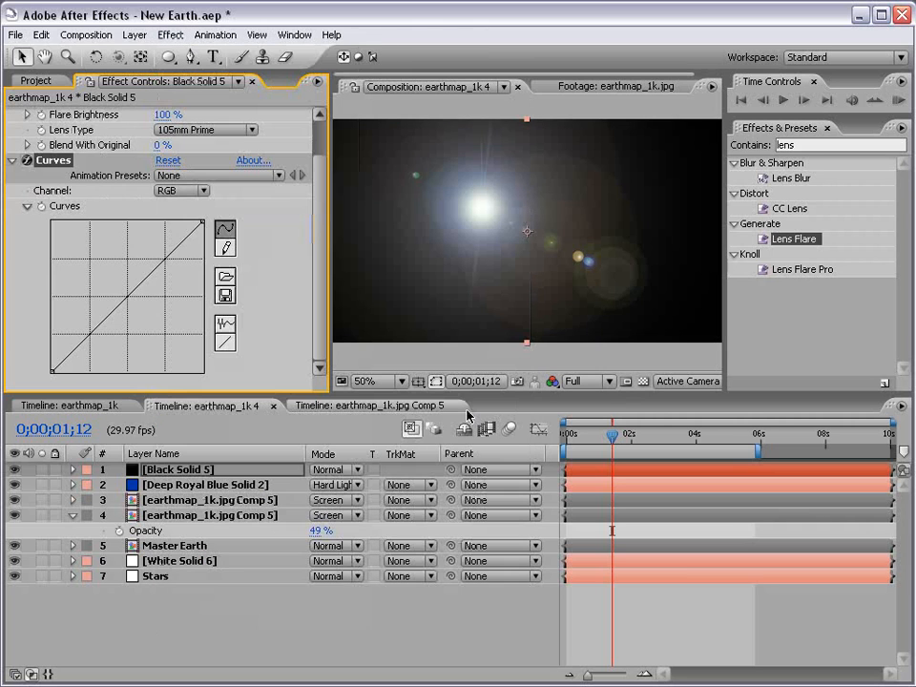
pyautogui.click(184, 195)
pyautogui.click(180, 208)
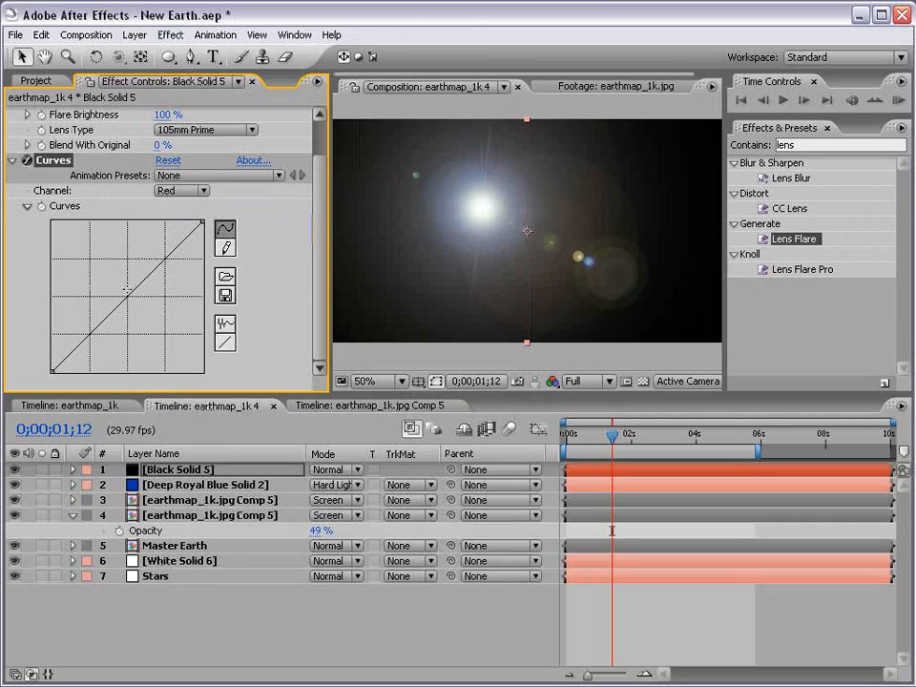
pyautogui.moveTo(129, 296); pyautogui.dragTo(156, 317)
pyautogui.click(181, 190)
pyautogui.click(180, 221)
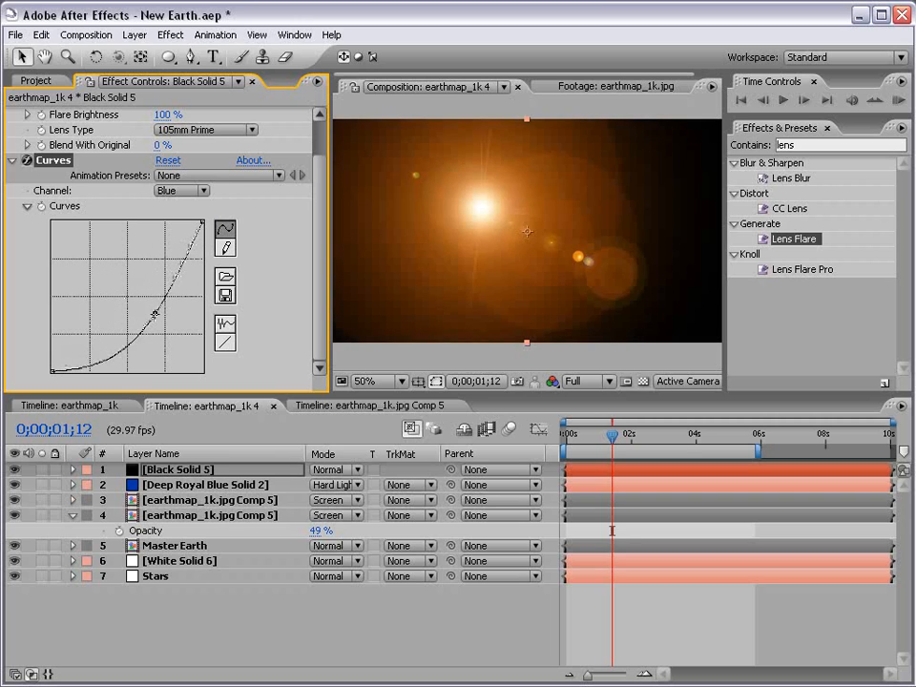
# Raise the midpoint of the Green curve slightly in Black Solid 5's Curves effect to warm the flare towards yellow
pyautogui.click(168, 191)
pyautogui.click(175, 176)
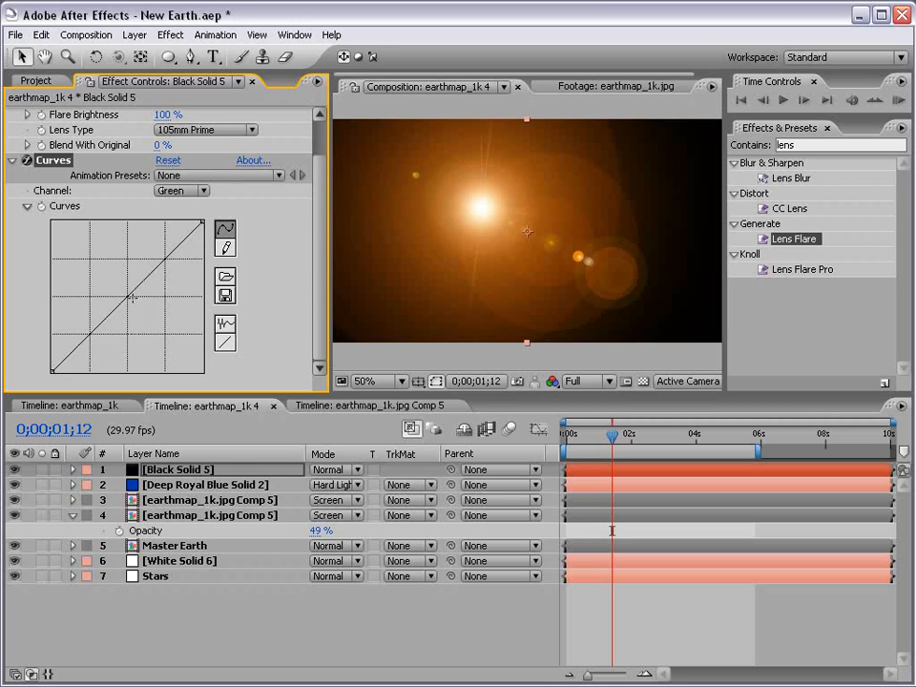
pyautogui.moveTo(127, 297); pyautogui.dragTo(121, 290)
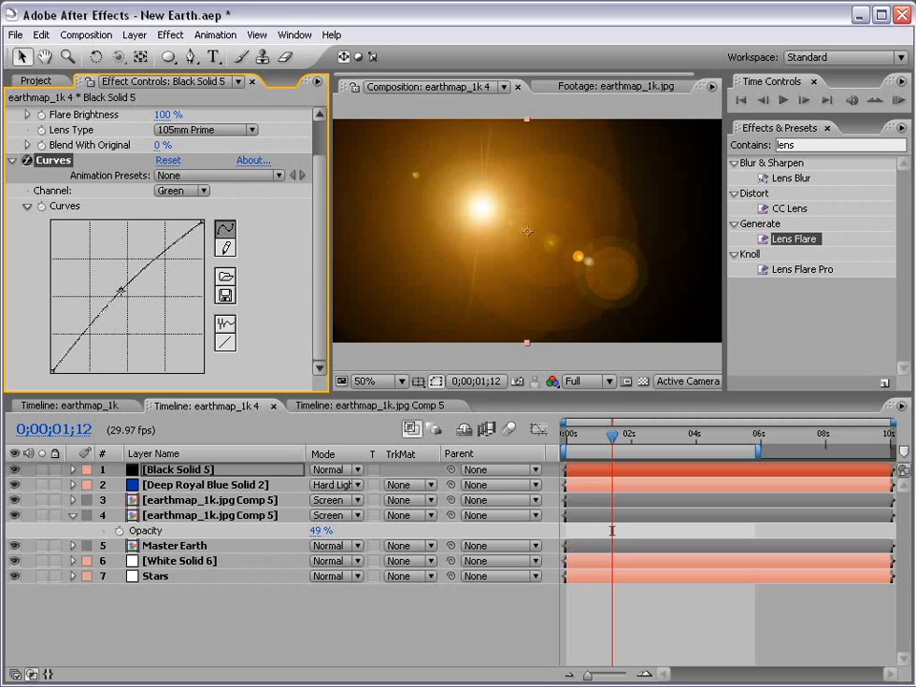
# Pull down the lower part of the RGB curve on Black Solid 5 to darken the flare's surrounding haze
pyautogui.click(179, 190)
pyautogui.click(176, 159)
pyautogui.moveTo(85, 341); pyautogui.dragTo(102, 364)
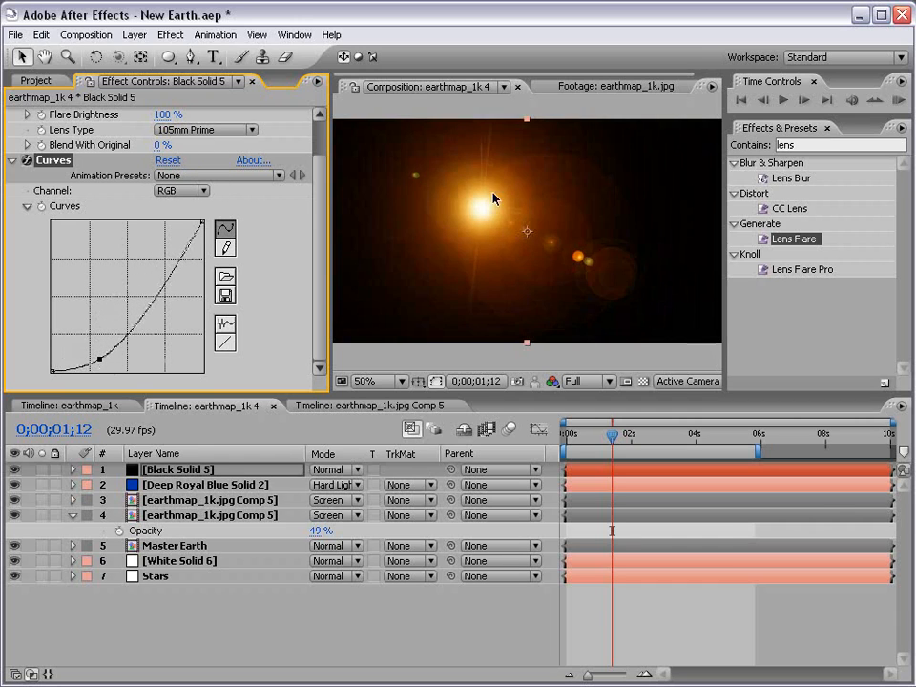
pyautogui.scroll(-2, 521, 299)
pyautogui.scroll(2, 529, 297)
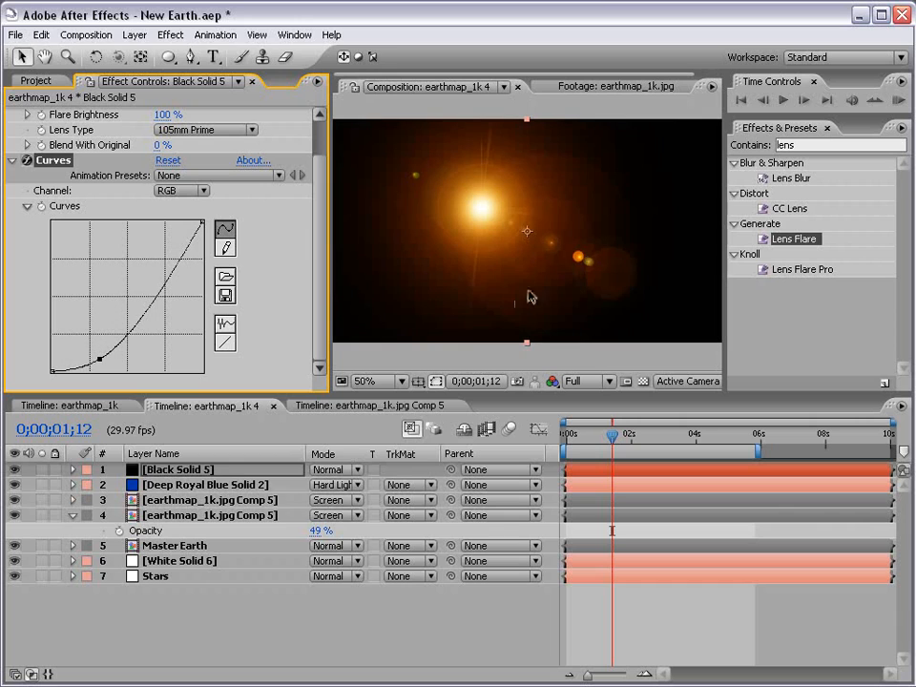
# Set Black Solid 5's blending mode to Screen and move its Flare Center to about 354, 248 over the sun crescent
pyautogui.click(335, 469)
pyautogui.click(343, 643)
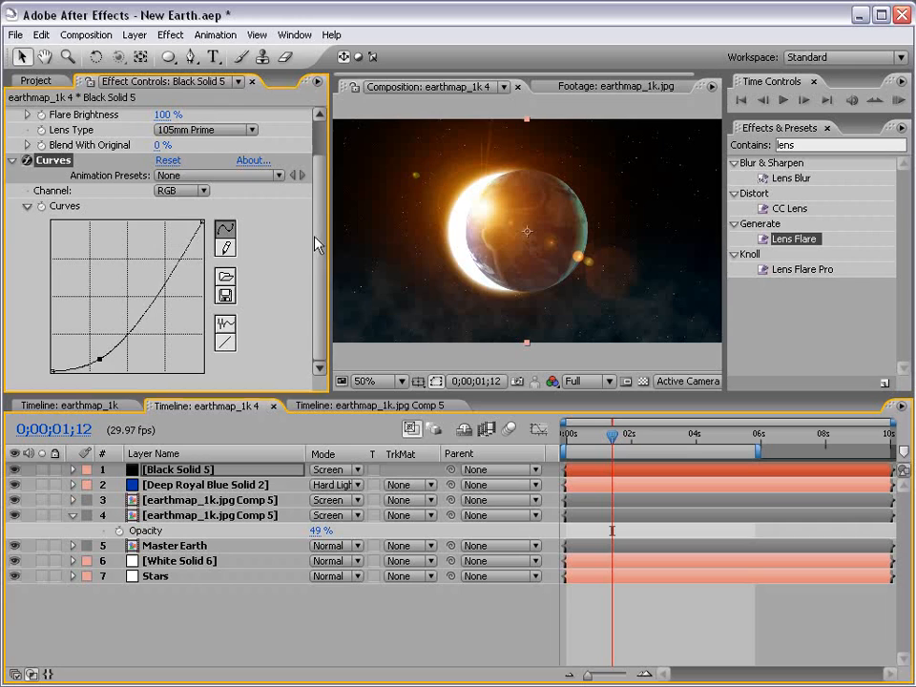
pyautogui.scroll(2, 317, 242)
pyautogui.click(65, 113)
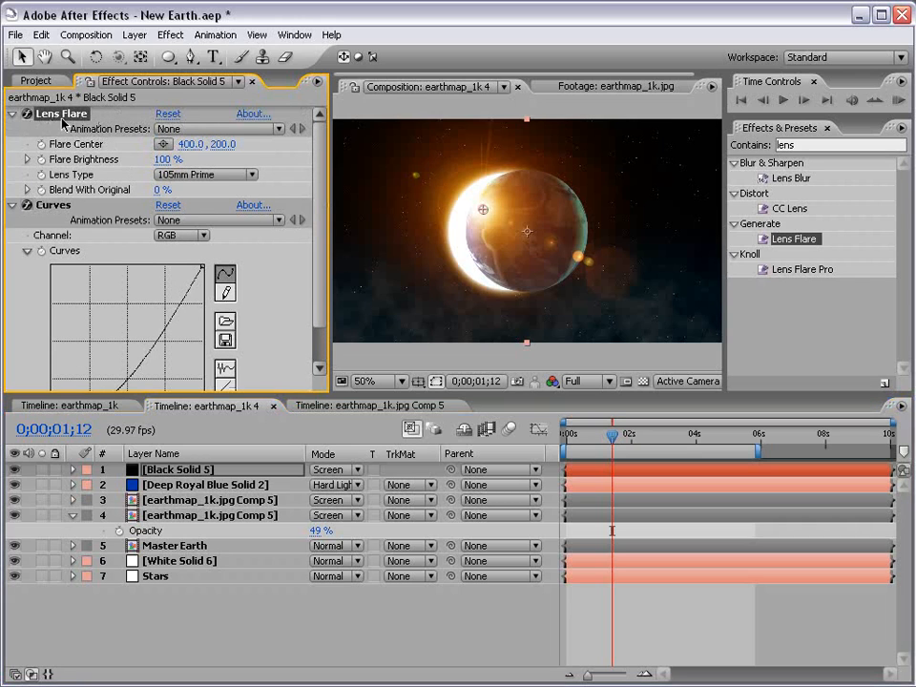
pyautogui.moveTo(483, 213); pyautogui.dragTo(464, 233)
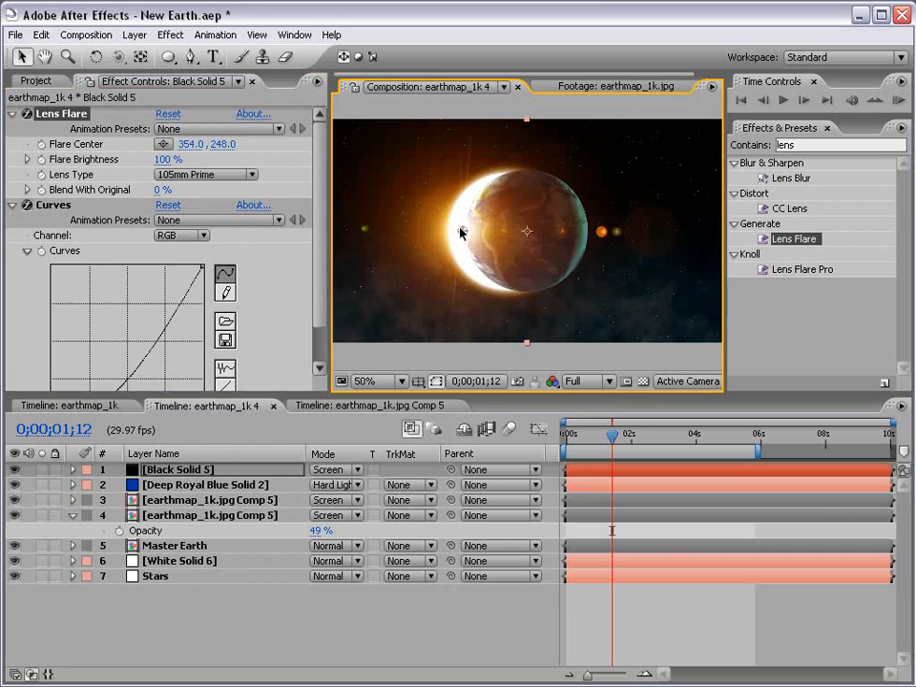
# Raise the existing Green curve point a little further in Black Solid 5's Curves effect to make the flare more golden
pyautogui.scroll(-2, 320, 326)
pyautogui.click(193, 191)
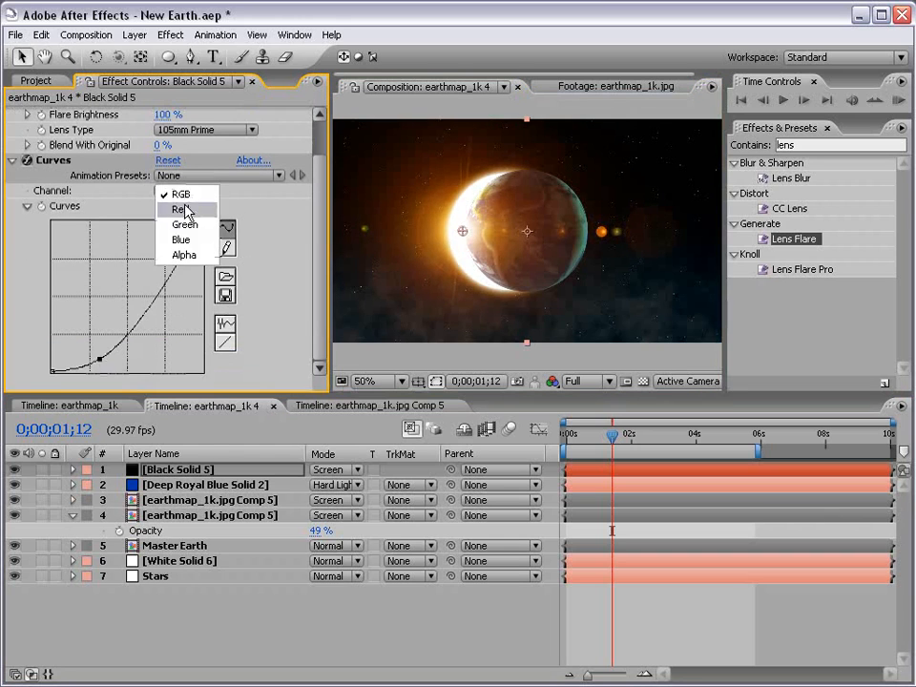
pyautogui.click(186, 225)
pyautogui.moveTo(121, 289)
pyautogui.mouseDown()
pyautogui.moveTo(107, 276)
pyautogui.moveTo(118, 283)
pyautogui.mouseUp()
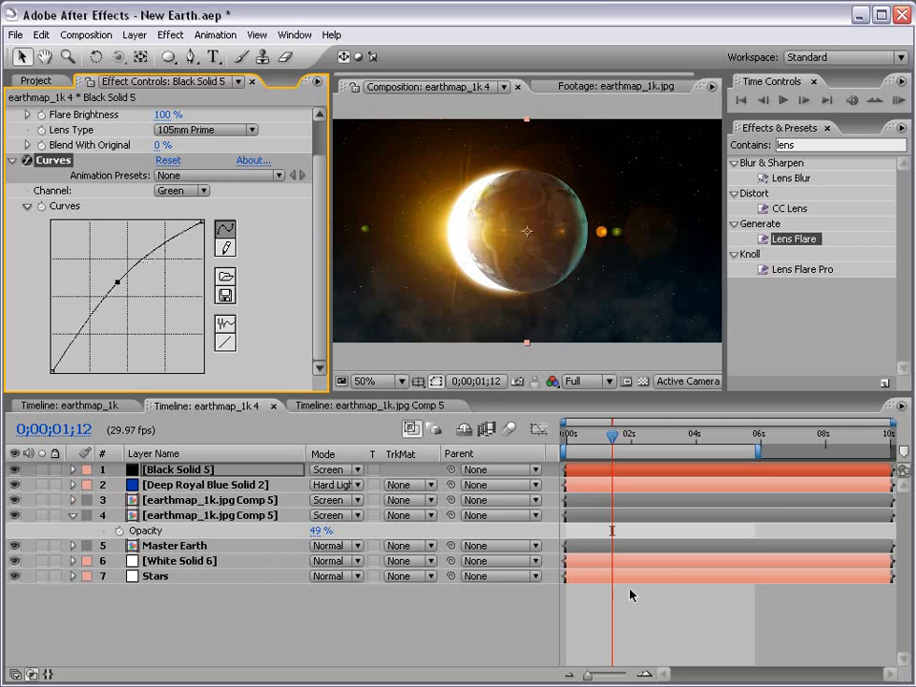
pyautogui.press('`')
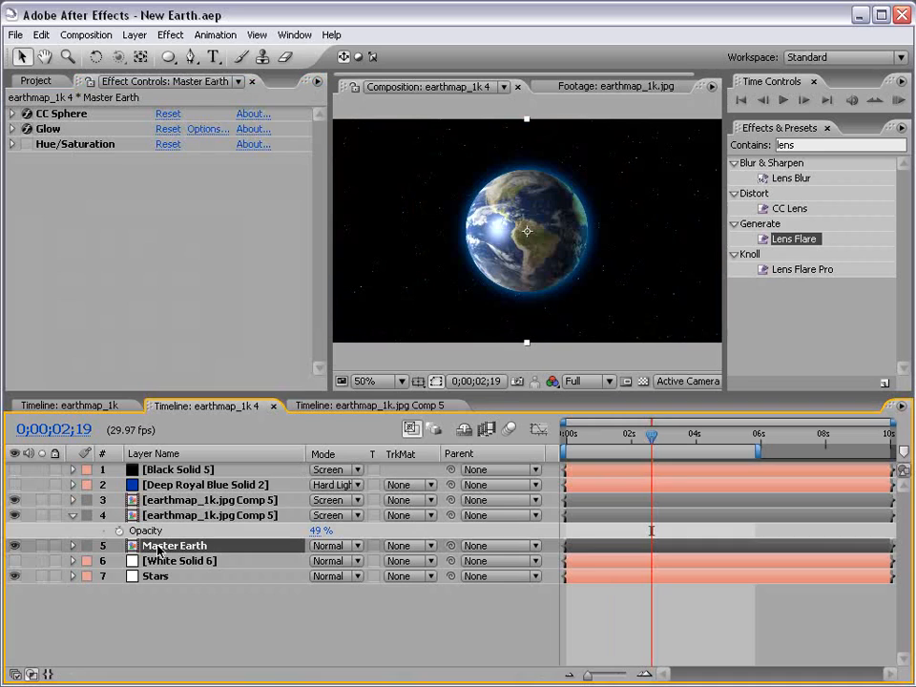